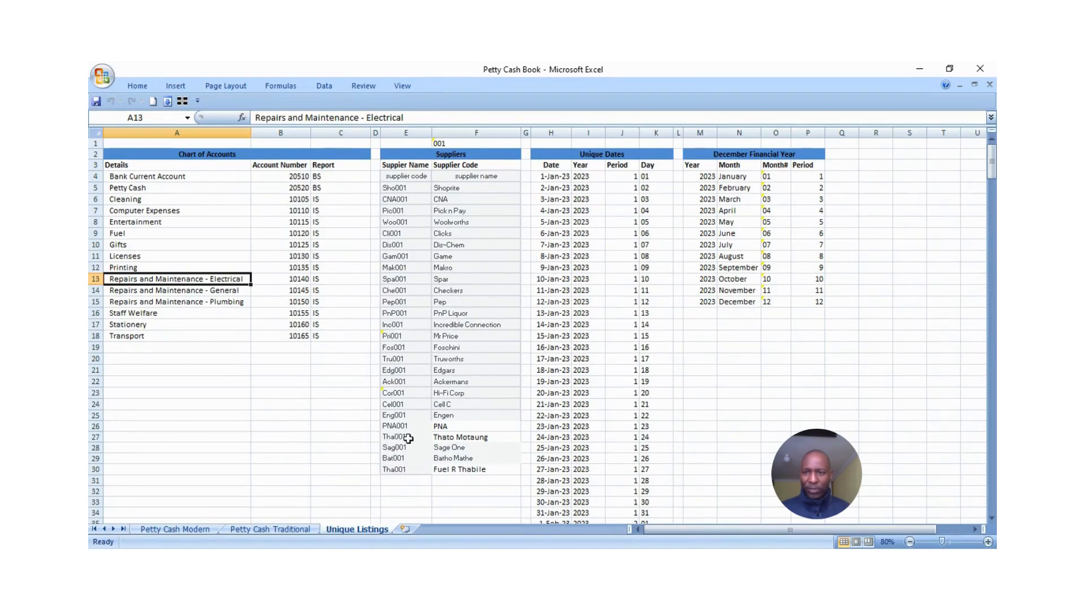
# Open the Petty Cash Modern sheet and examine its Date, Slip No., supplier code and Supplier/Funder columns.
pyautogui.click(196, 530)
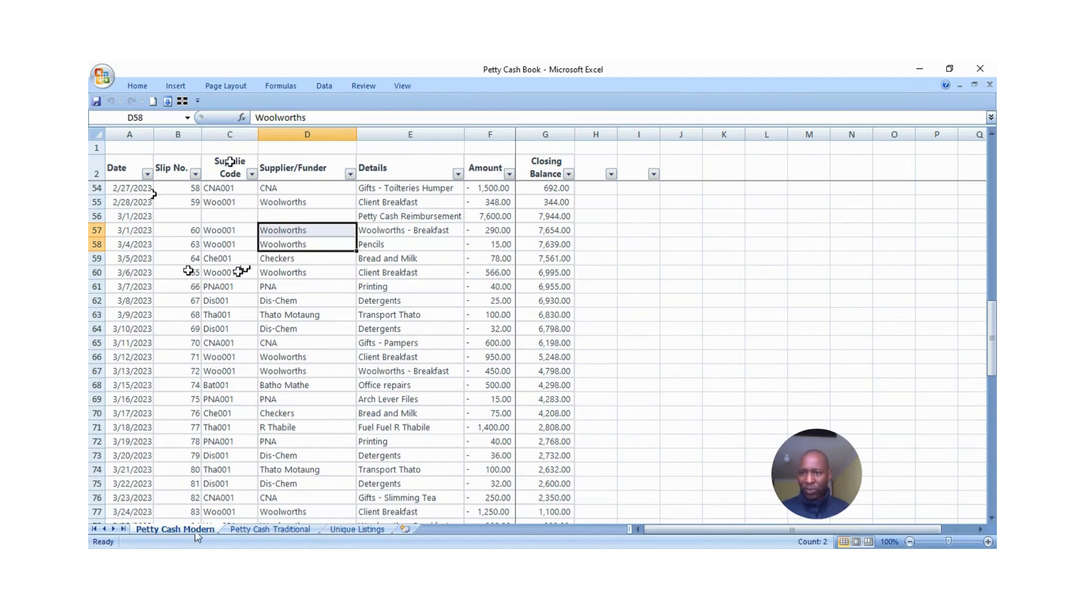
pyautogui.click(128, 171)
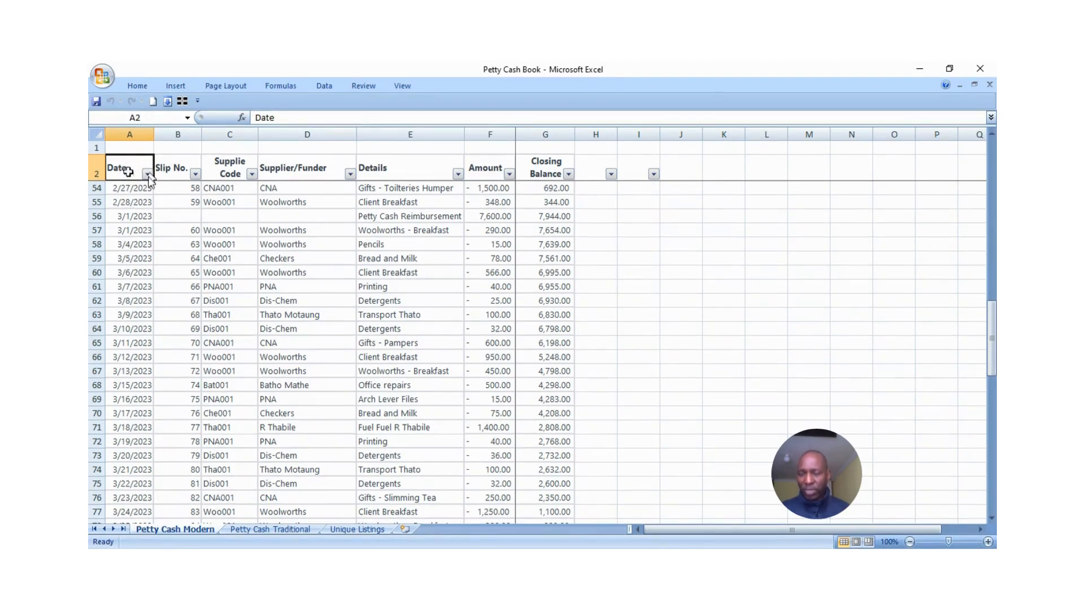
pyautogui.click(175, 167)
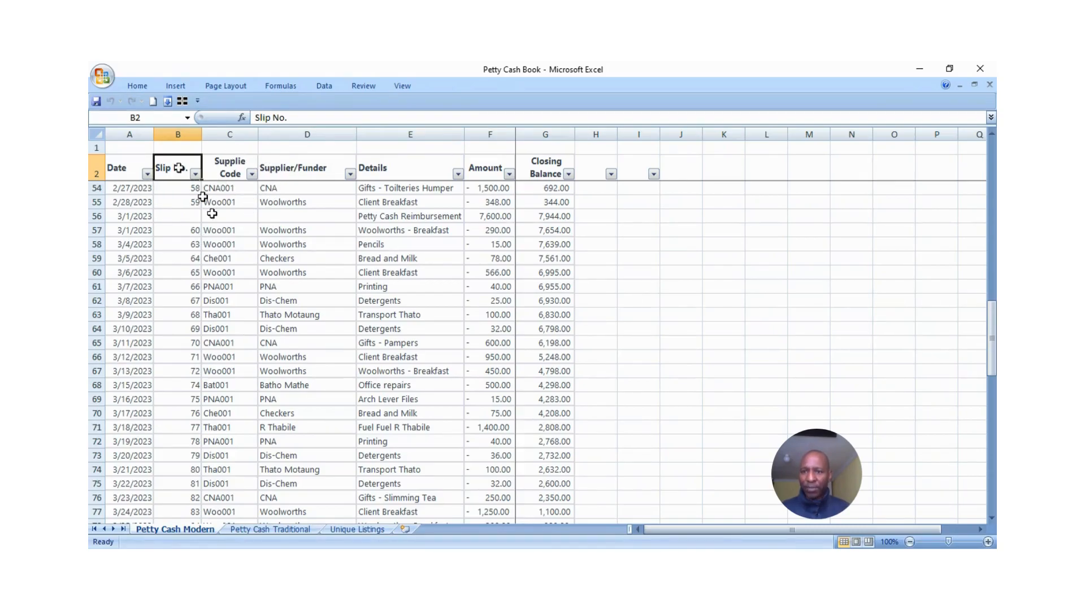
pyautogui.scroll(17, 193, 239)
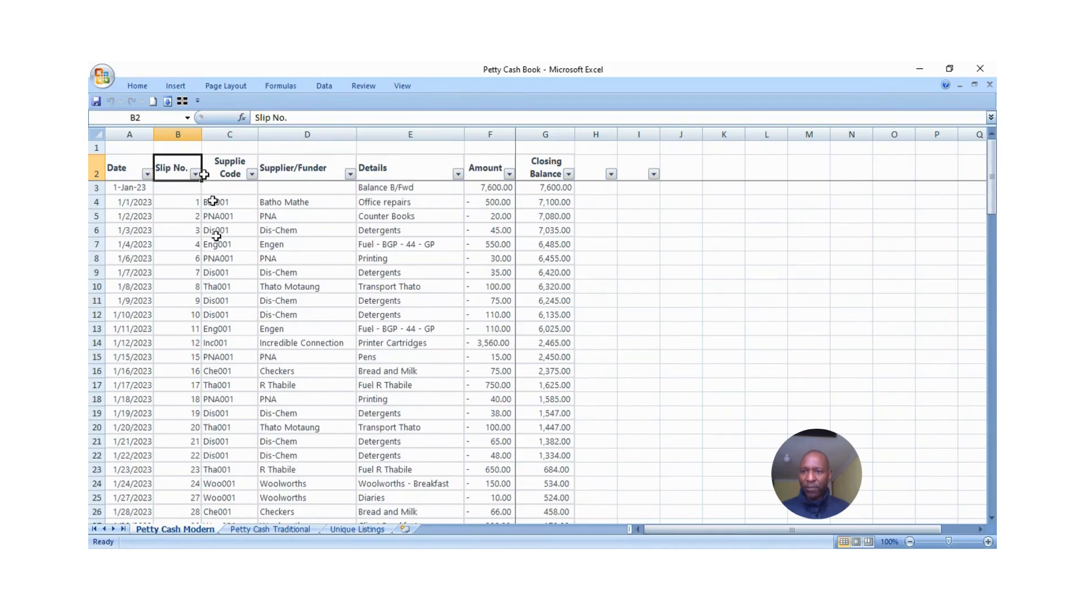
pyautogui.scroll(-6, 205, 407)
pyautogui.scroll(2, 179, 376)
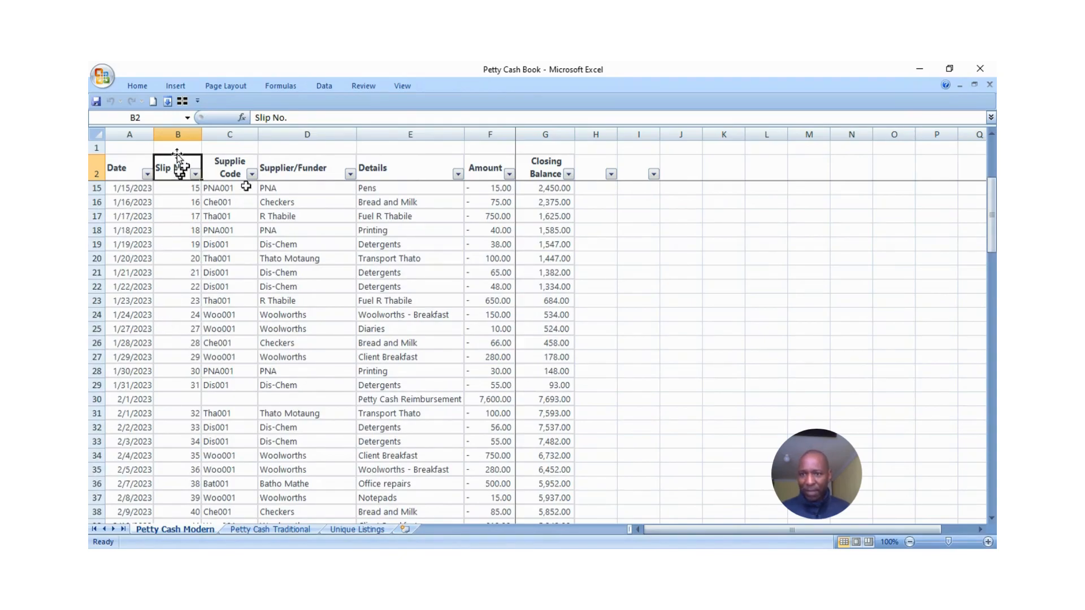
pyautogui.click(235, 165)
pyautogui.click(309, 166)
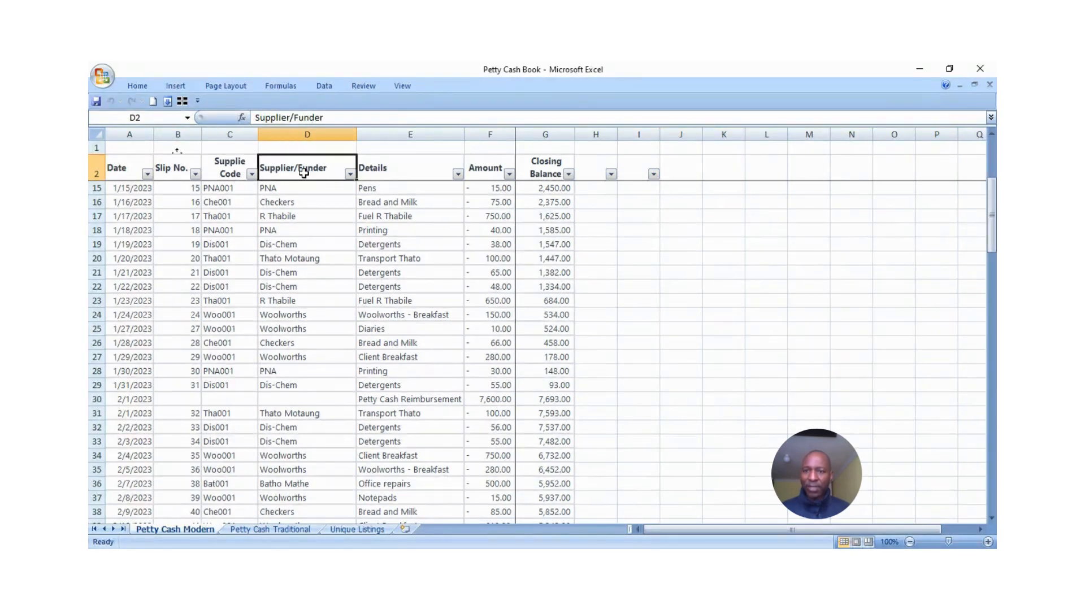
# Inspect the supplier code, supplier, details and amount of the PNA pens entry in row 15.
pyautogui.click(219, 187)
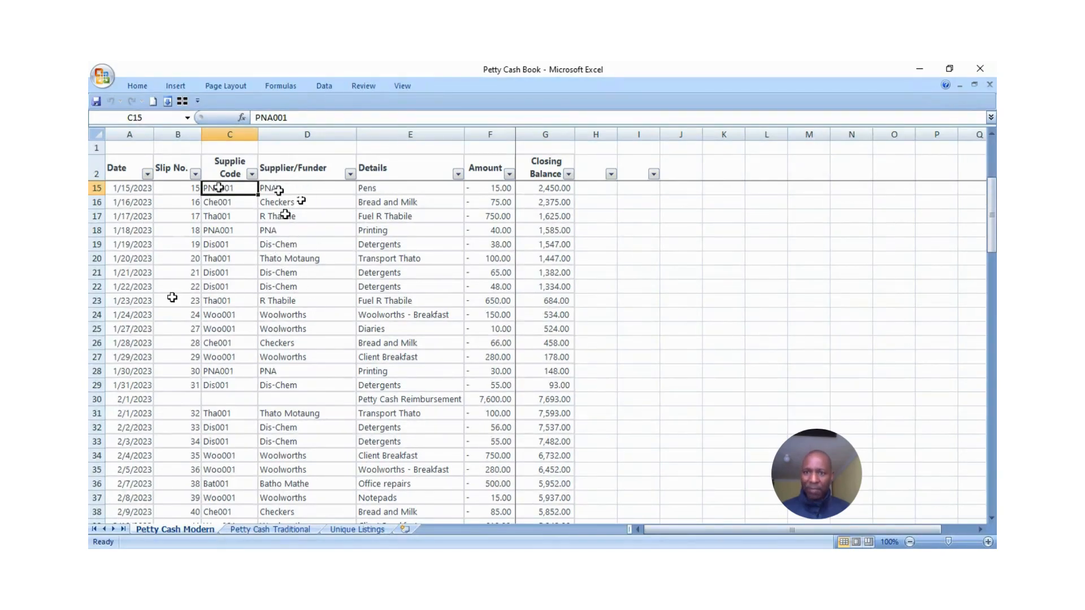
pyautogui.click(404, 188)
pyautogui.click(290, 190)
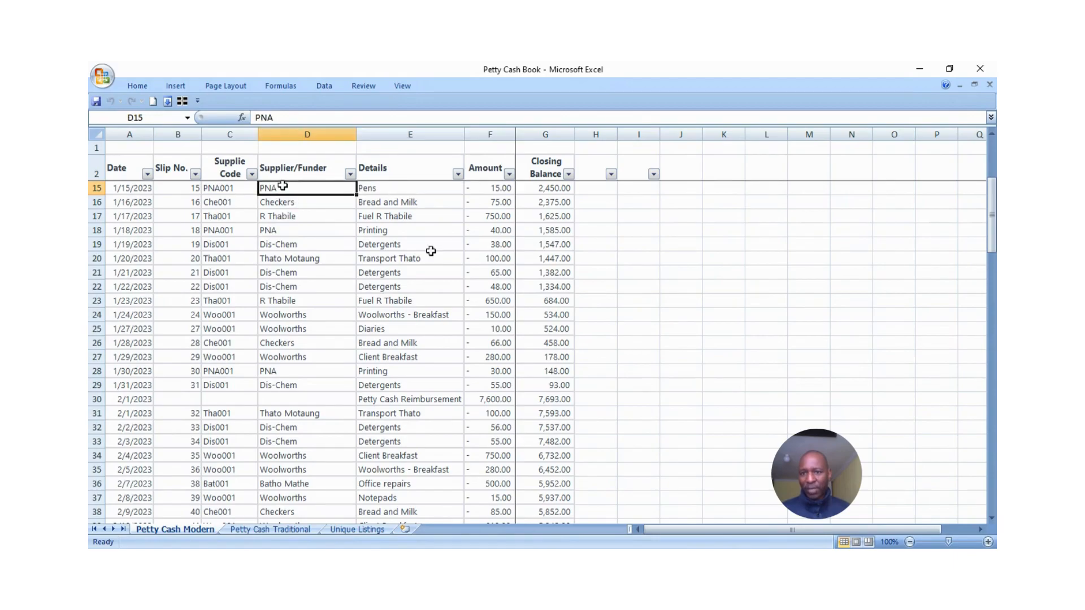
pyautogui.click(416, 189)
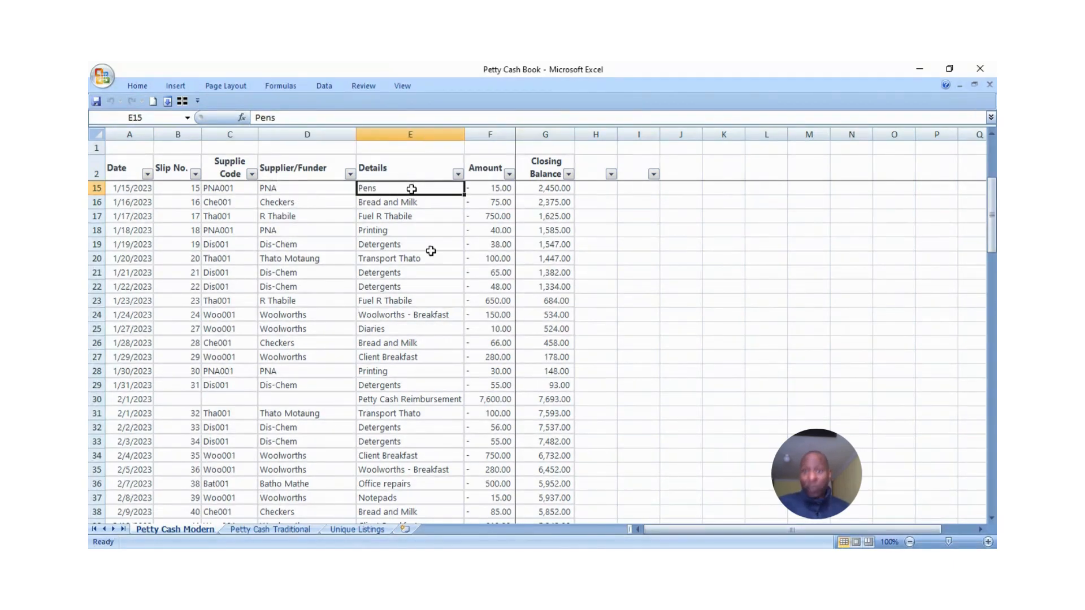
pyautogui.click(489, 187)
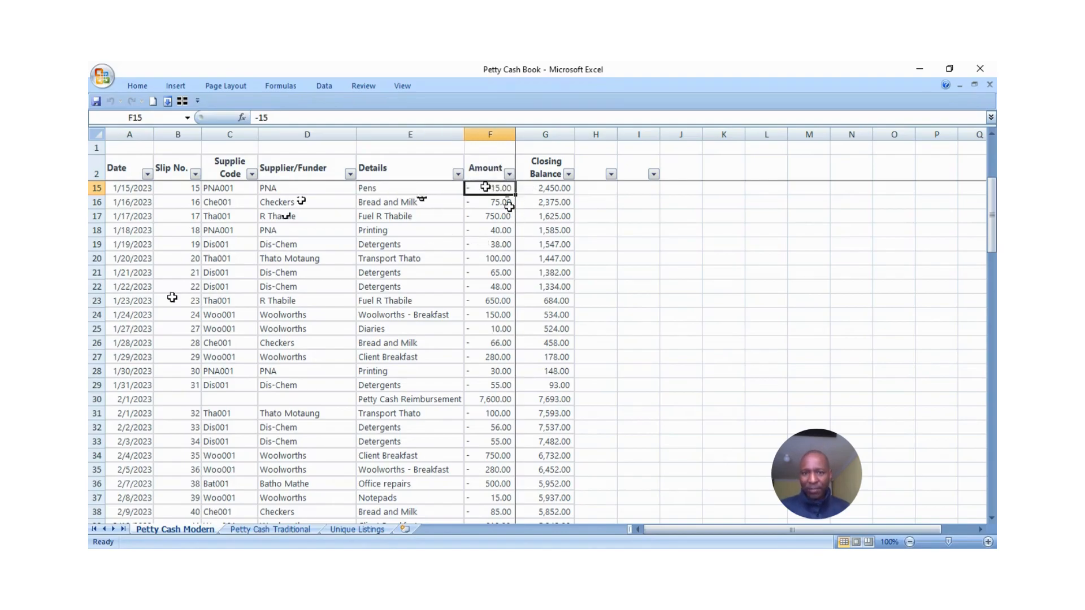
# Inspect the Closing Balance formulas in G15, G3 and G4, along with the first expense amount.
pyautogui.click(550, 168)
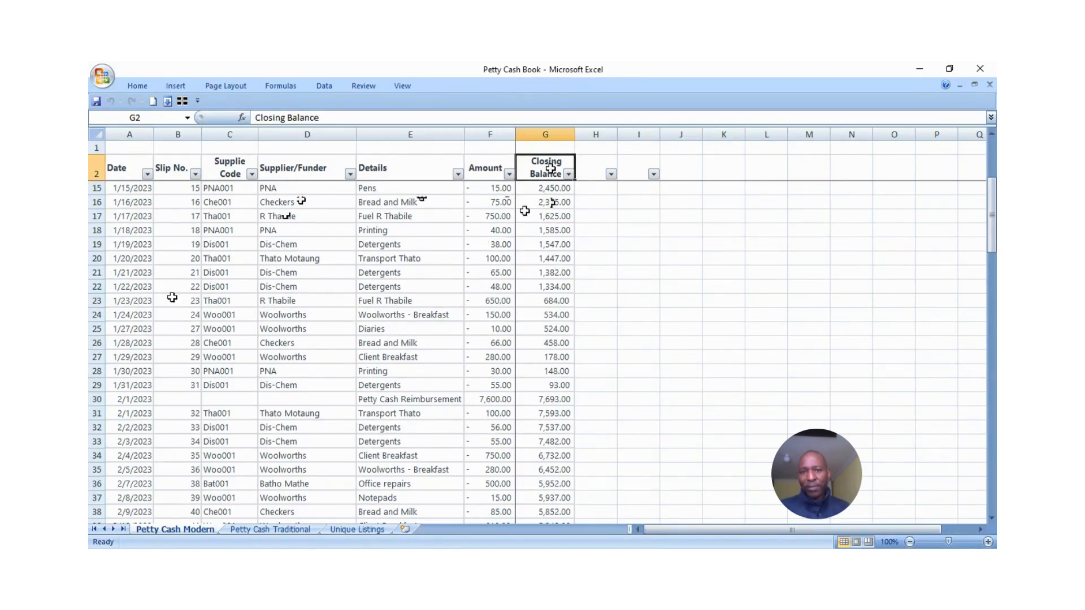
pyautogui.click(549, 188)
pyautogui.scroll(4, 542, 188)
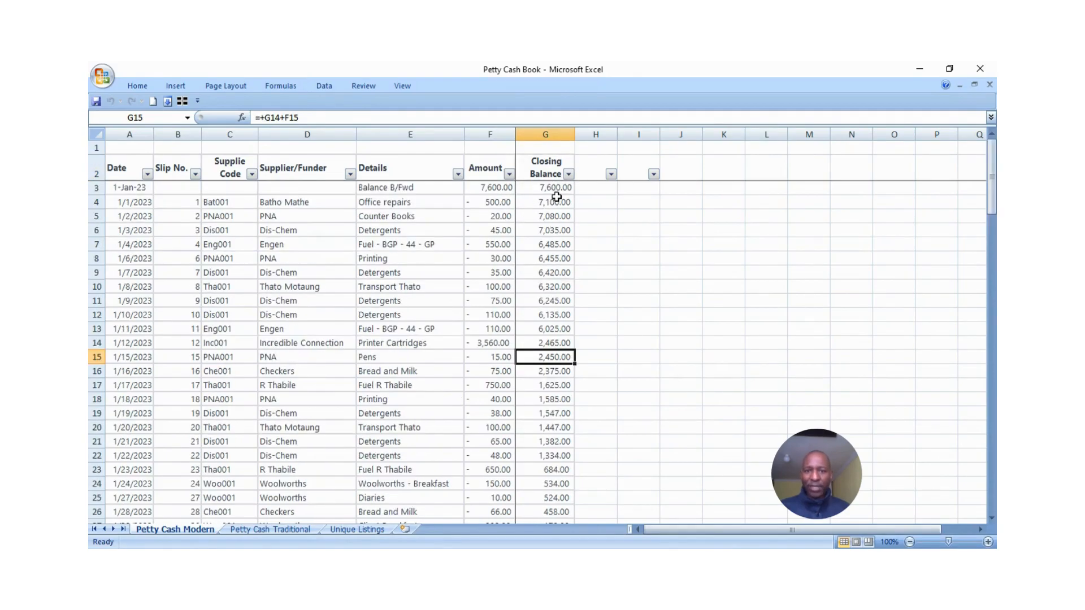
pyautogui.click(547, 188)
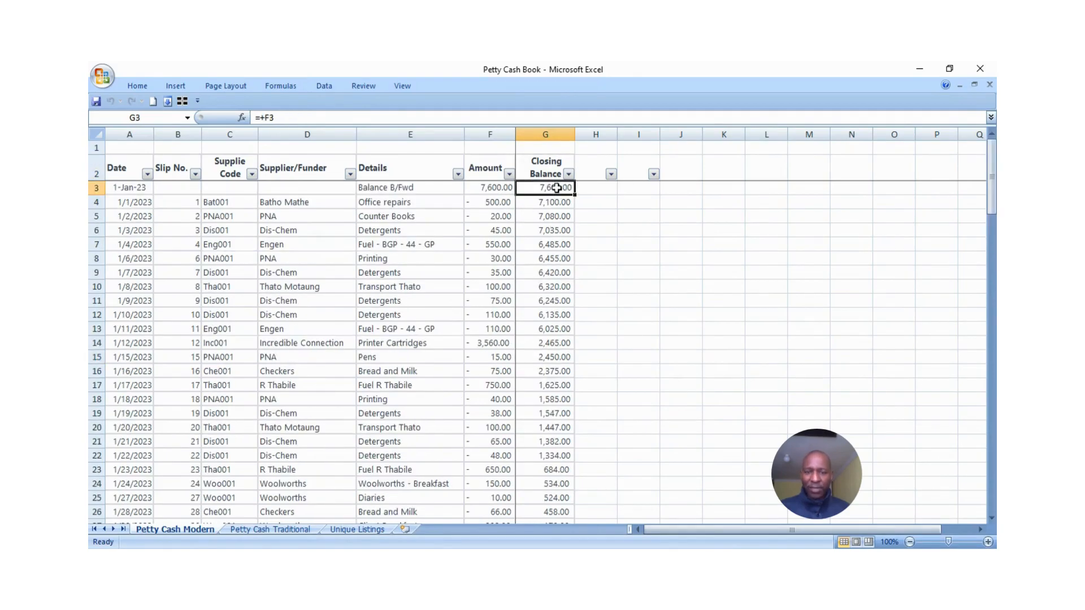
pyautogui.click(483, 205)
pyautogui.click(559, 203)
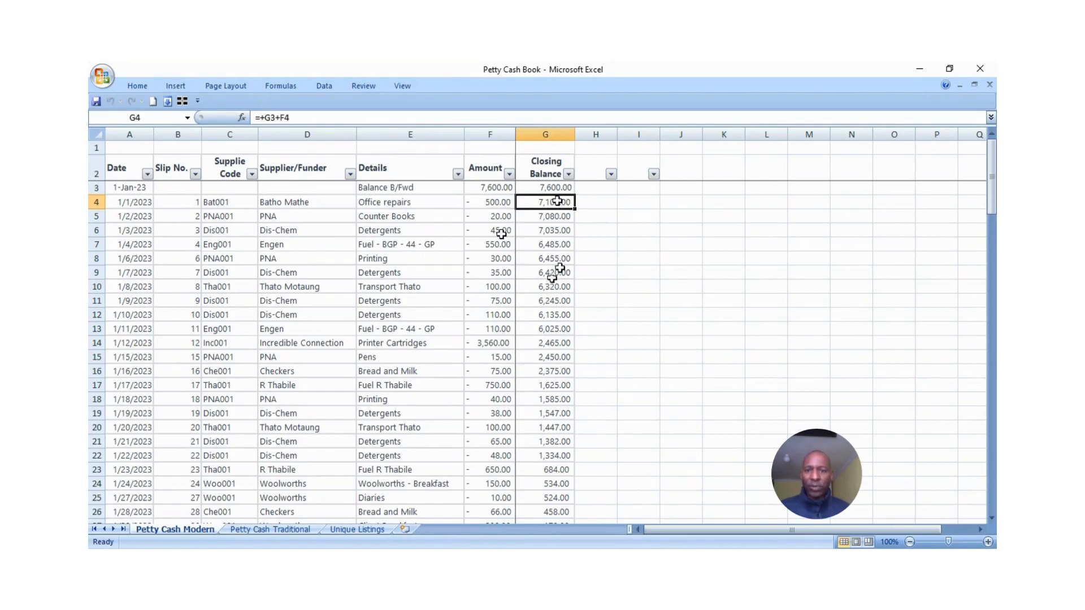
# Examine the February Petty Cash Reimbursement entry in row 30 against the January expenses above it.
pyautogui.scroll(-9, 497, 243)
pyautogui.scroll(1, 491, 243)
pyautogui.moveTo(359, 229); pyautogui.dragTo(508, 228)
pyautogui.click(477, 233)
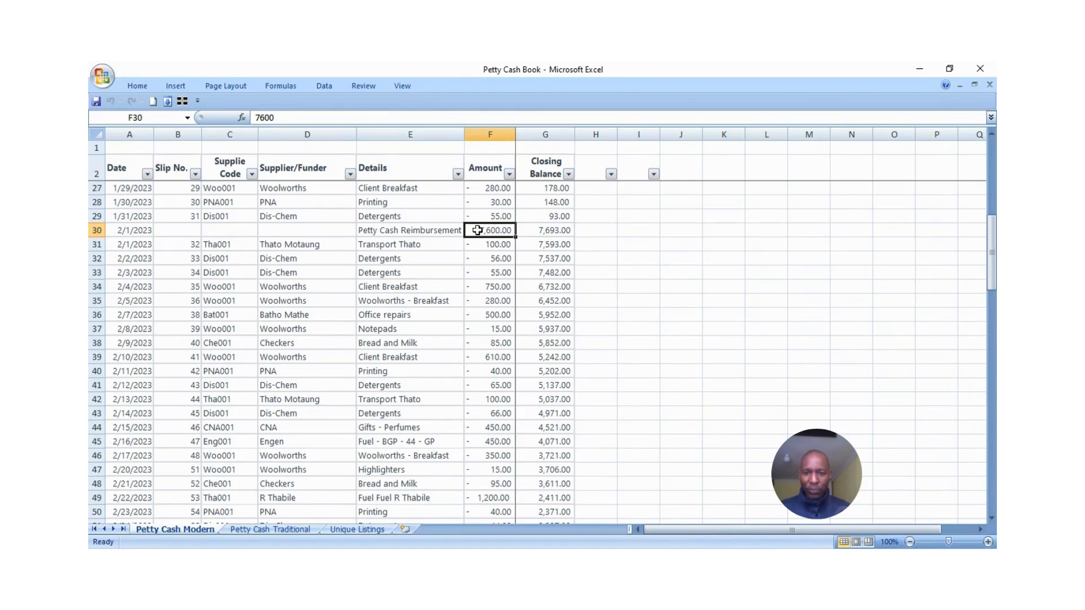
pyautogui.scroll(8, 500, 250)
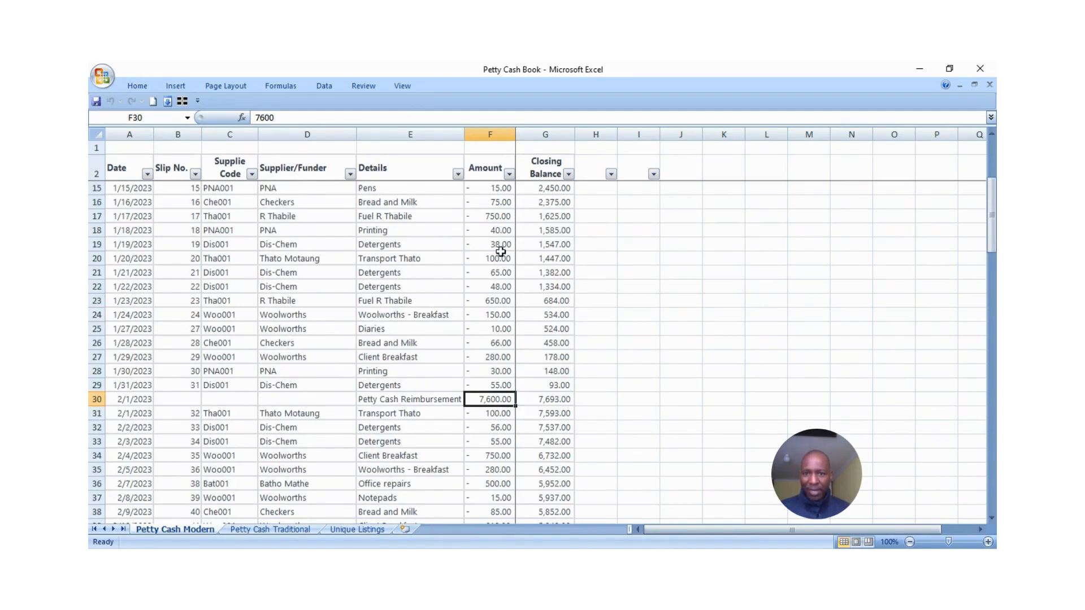
pyautogui.click(496, 189)
pyautogui.scroll(-4, 496, 250)
pyautogui.click(490, 394)
pyautogui.click(111, 399)
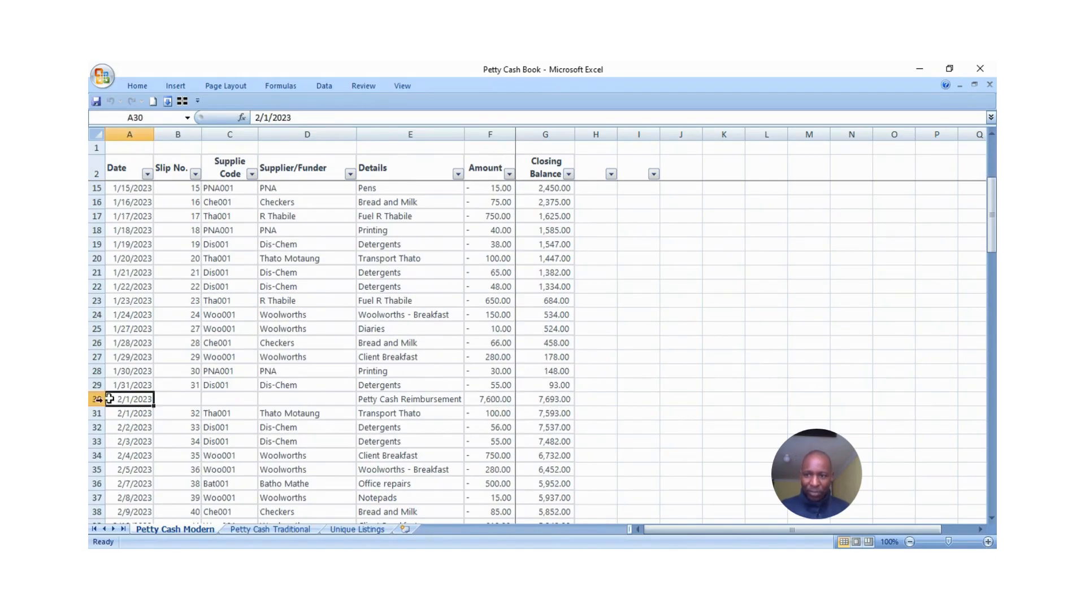
pyautogui.scroll(-1, 556, 379)
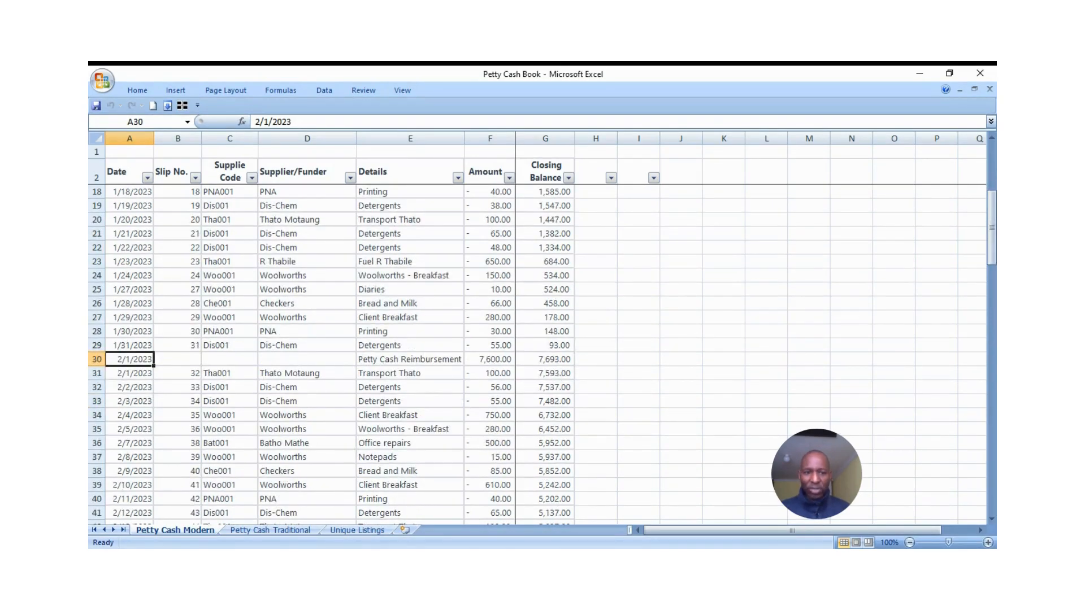
# Open the Unique Listings sheet and review the Chart of Accounts details from Bank Current Account to Transport.
pyautogui.hotkey('ctrl', 'pagedown')
pyautogui.hotkey('ctrl', 'pagedown')
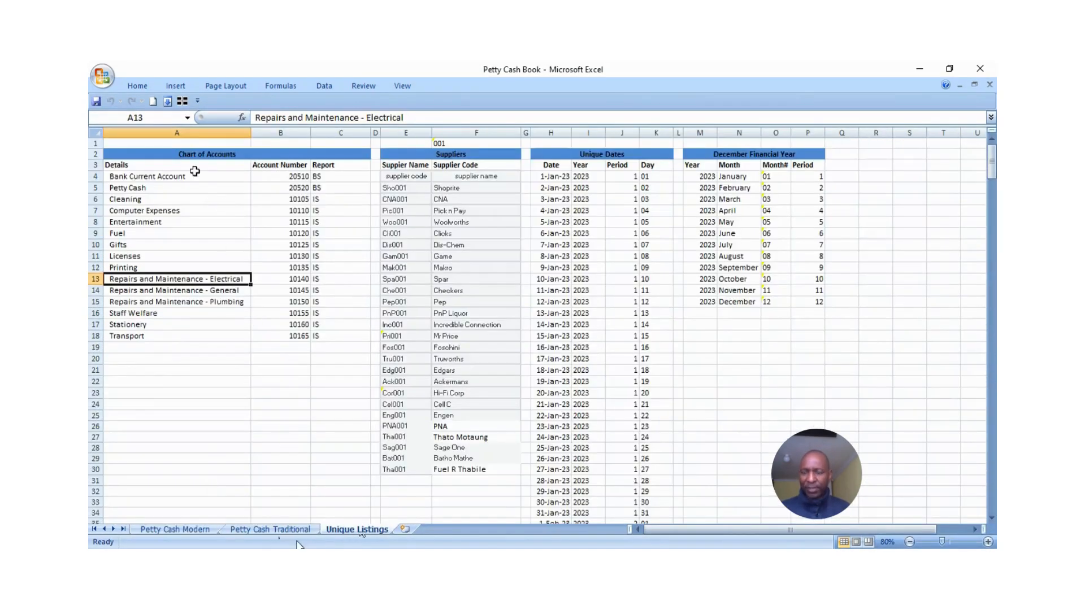
pyautogui.click(147, 211)
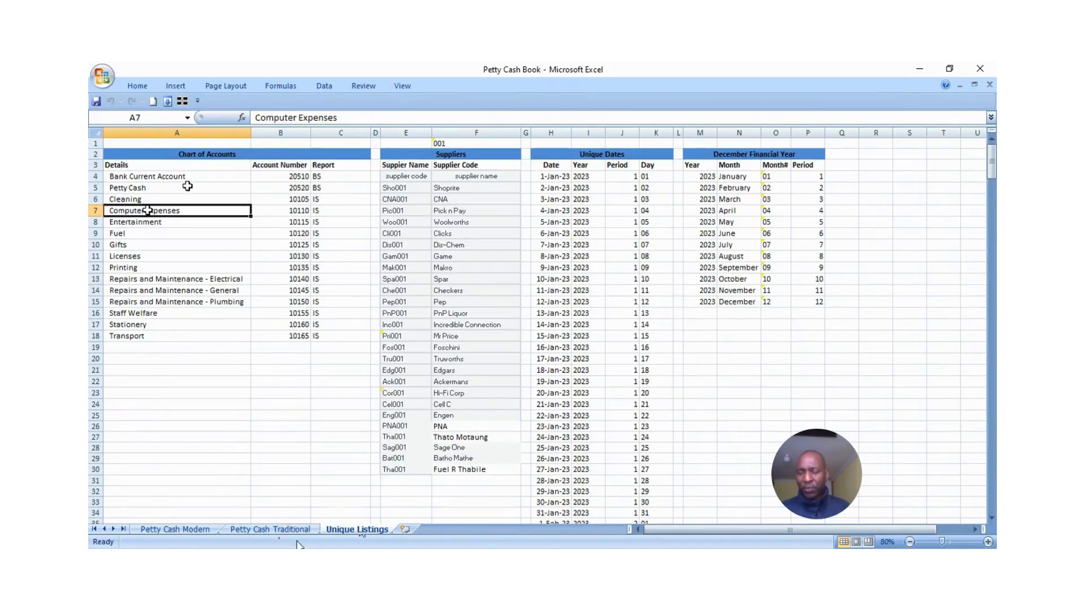
pyautogui.click(190, 176)
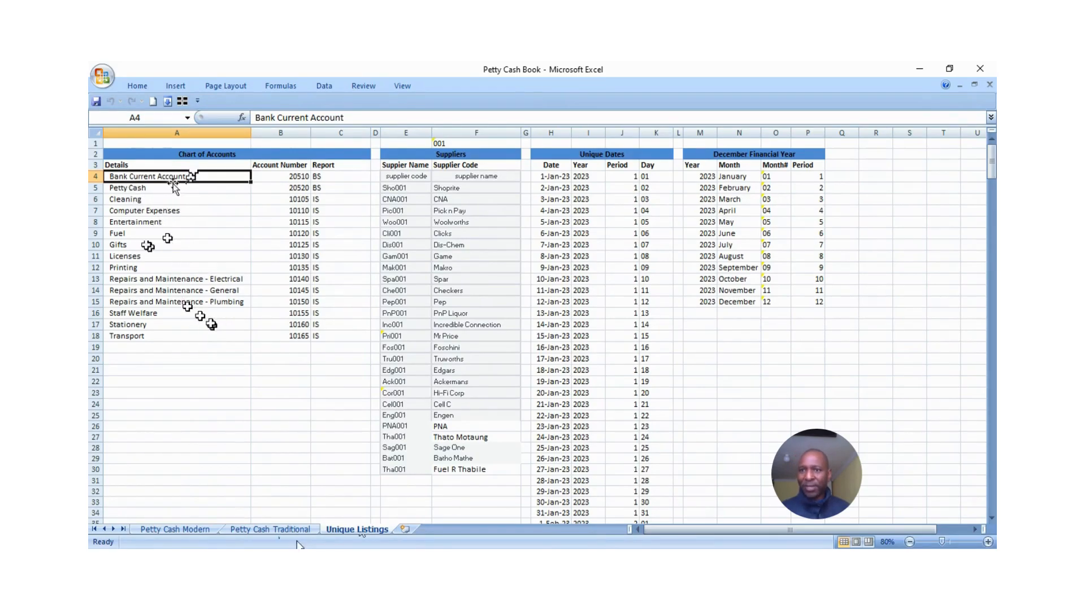
pyautogui.moveTo(172, 180); pyautogui.dragTo(159, 337)
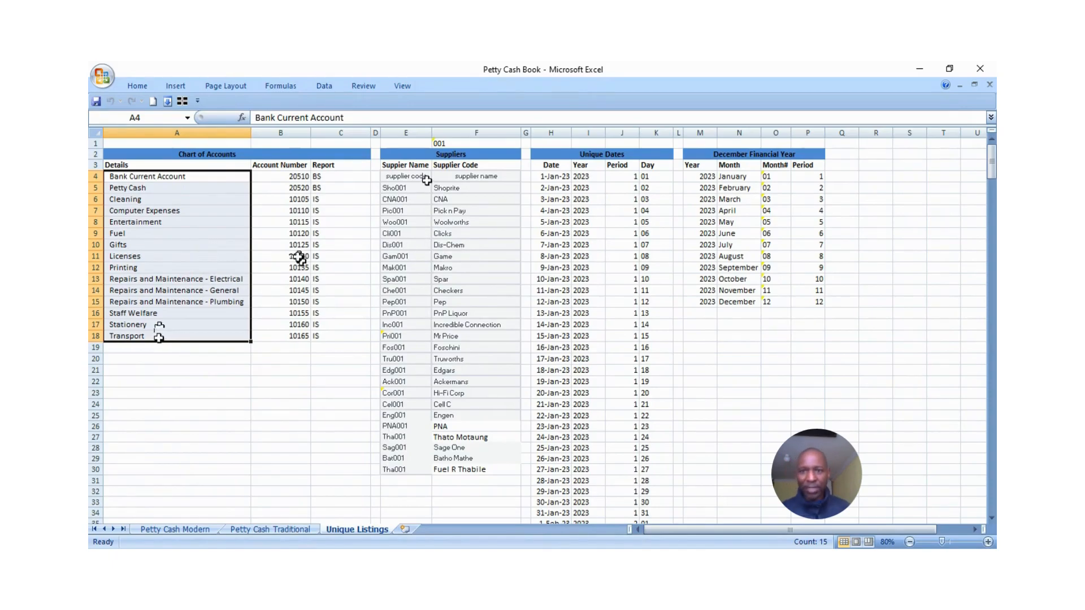
# Examine the supplier list and the code formula in E5, comparing the supplier codes with the account numbers.
pyautogui.moveTo(461, 186); pyautogui.dragTo(445, 468)
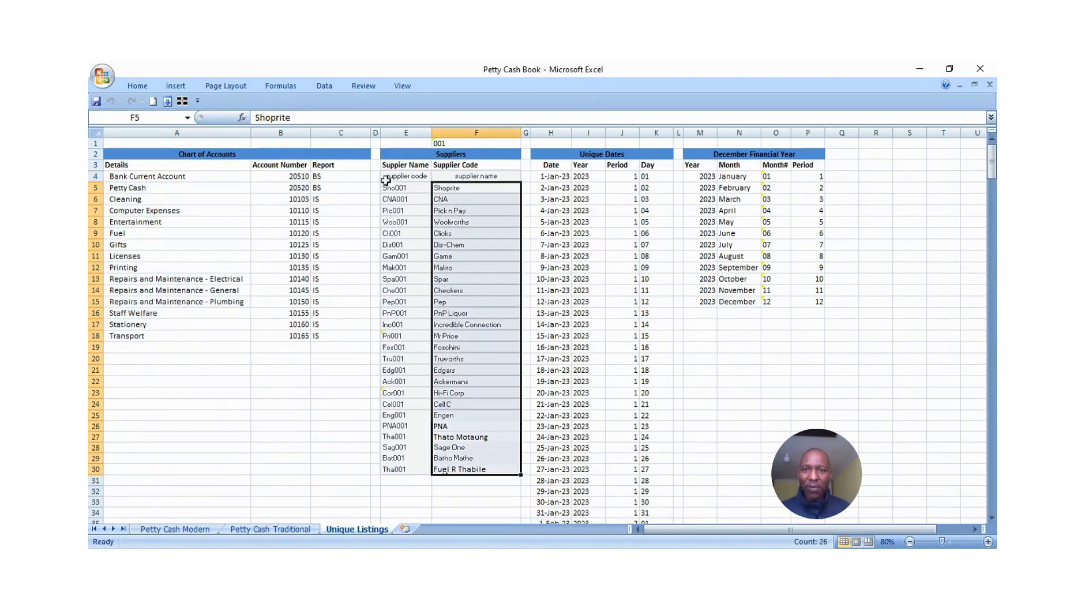
pyautogui.click(407, 187)
pyautogui.hotkey('ctrl', 'c')
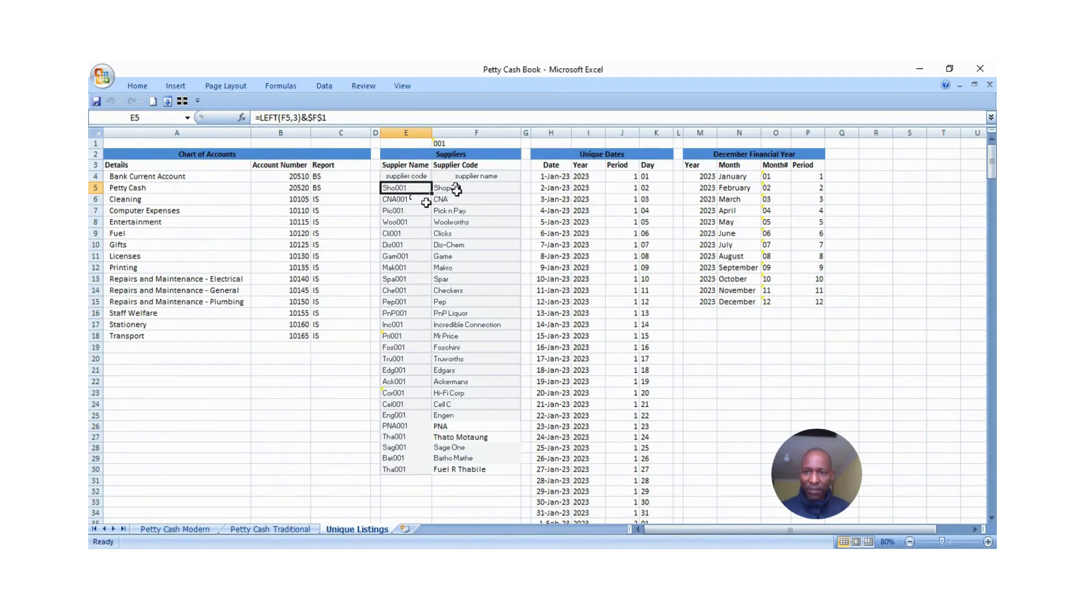
pyautogui.moveTo(157, 186); pyautogui.dragTo(158, 181)
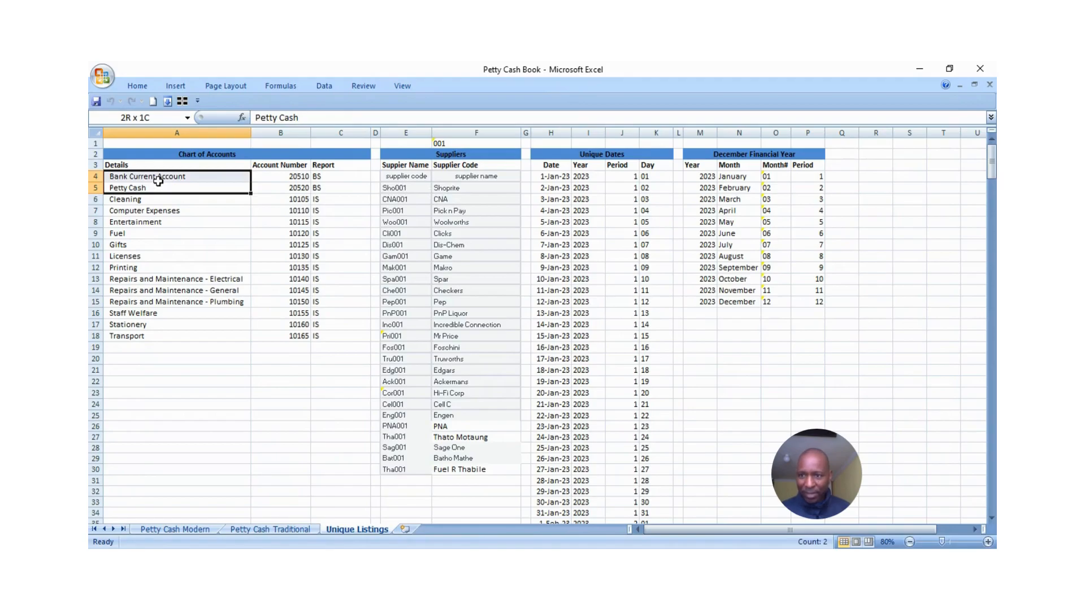
pyautogui.click(304, 180)
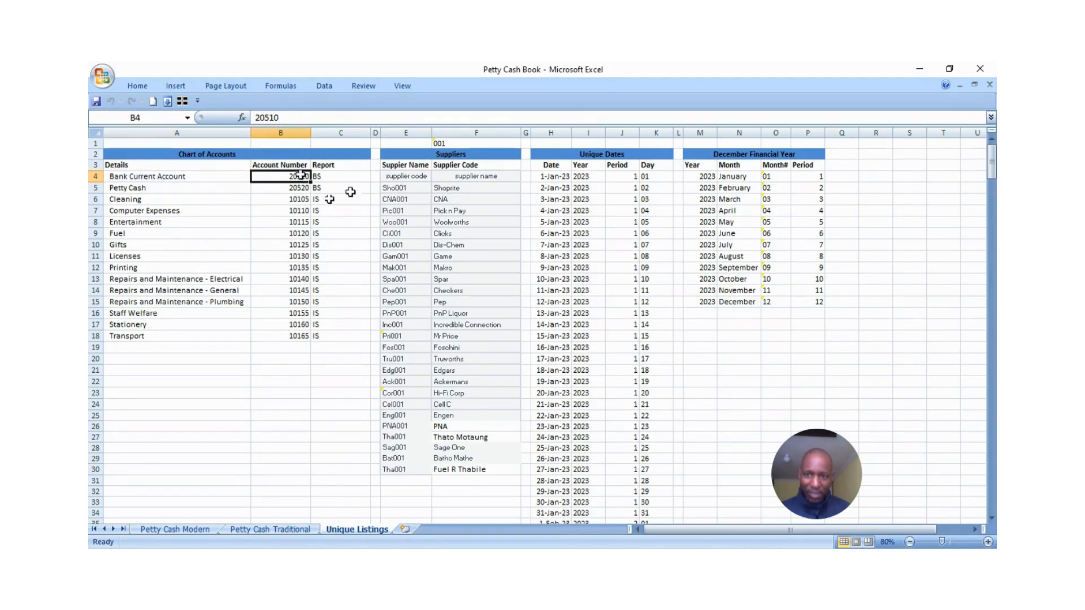
pyautogui.click(444, 188)
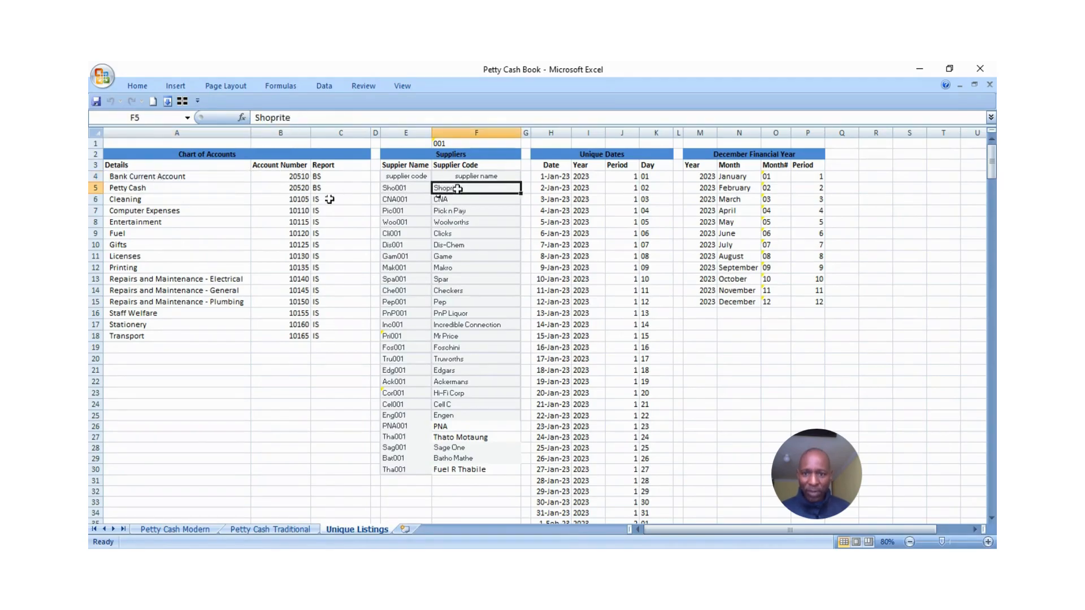
pyautogui.click(406, 188)
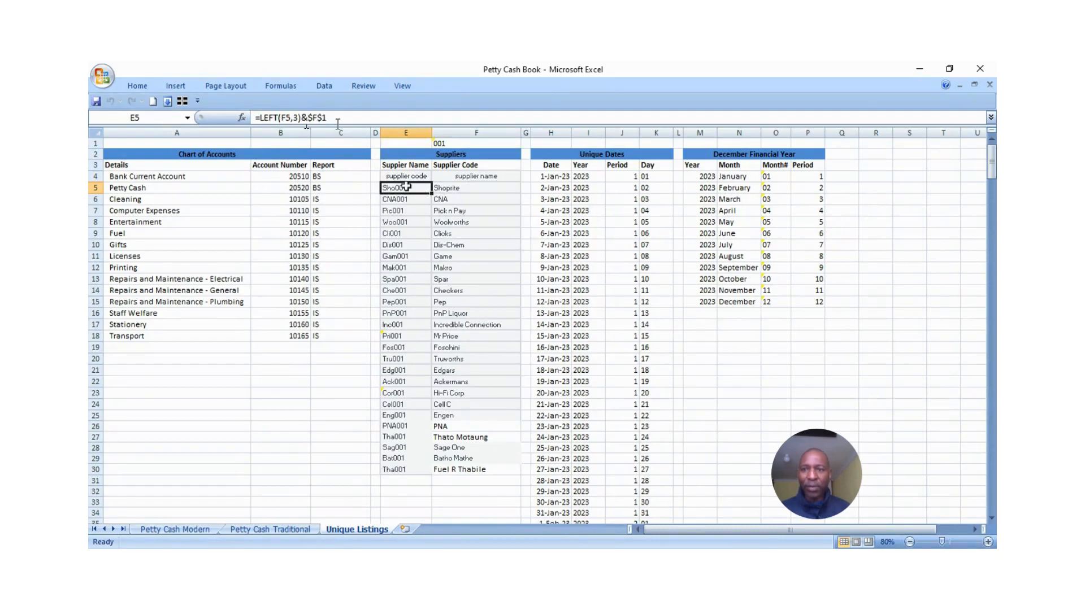
pyautogui.click(443, 190)
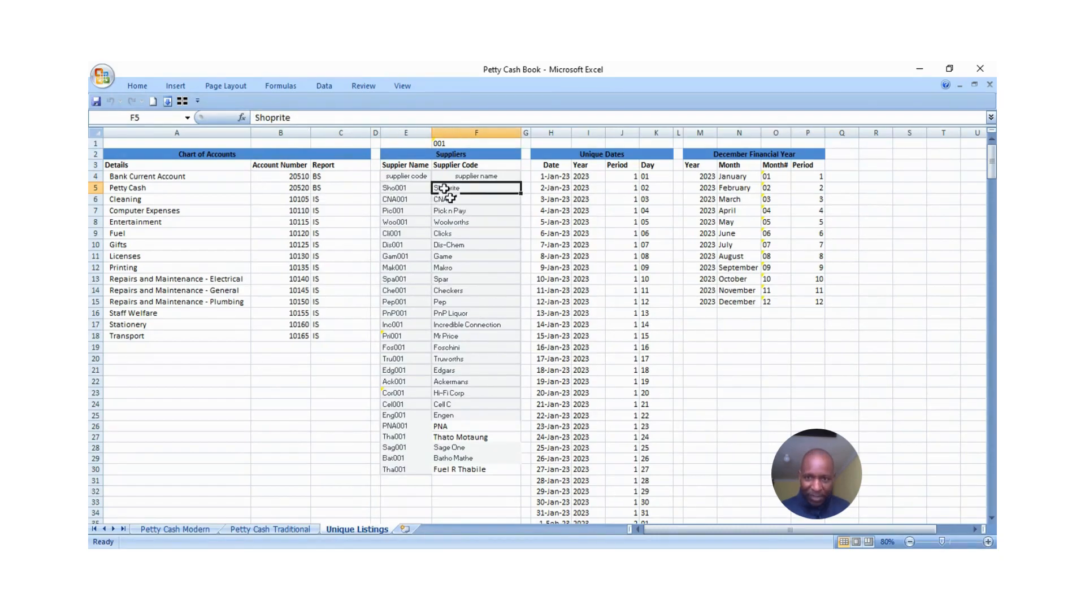
pyautogui.click(445, 368)
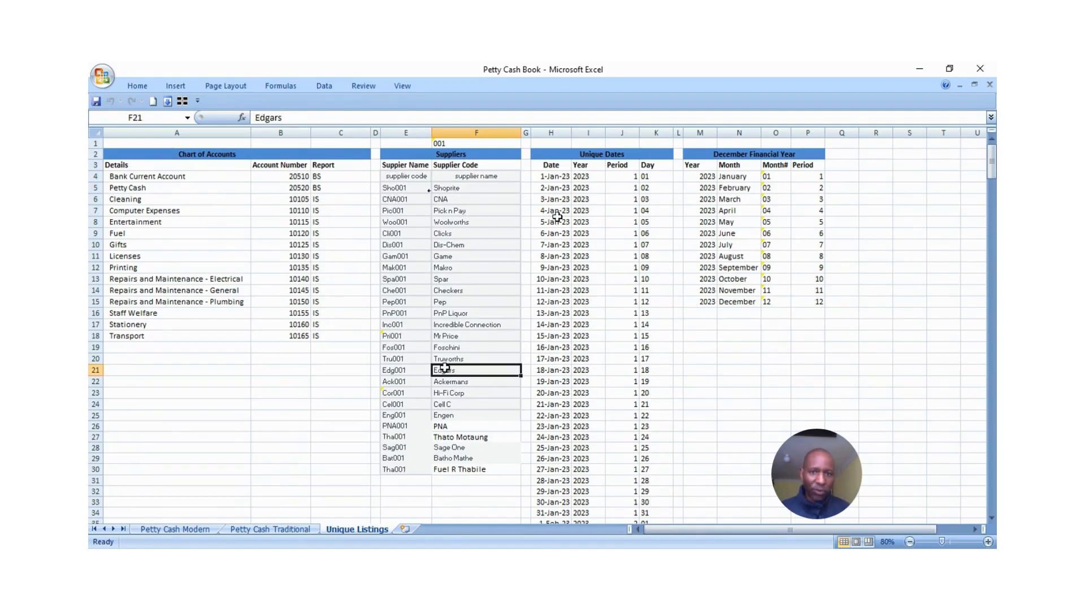
# Highlight columns H to P to review the Unique Dates and December Financial Year listings.
pyautogui.click(562, 126)
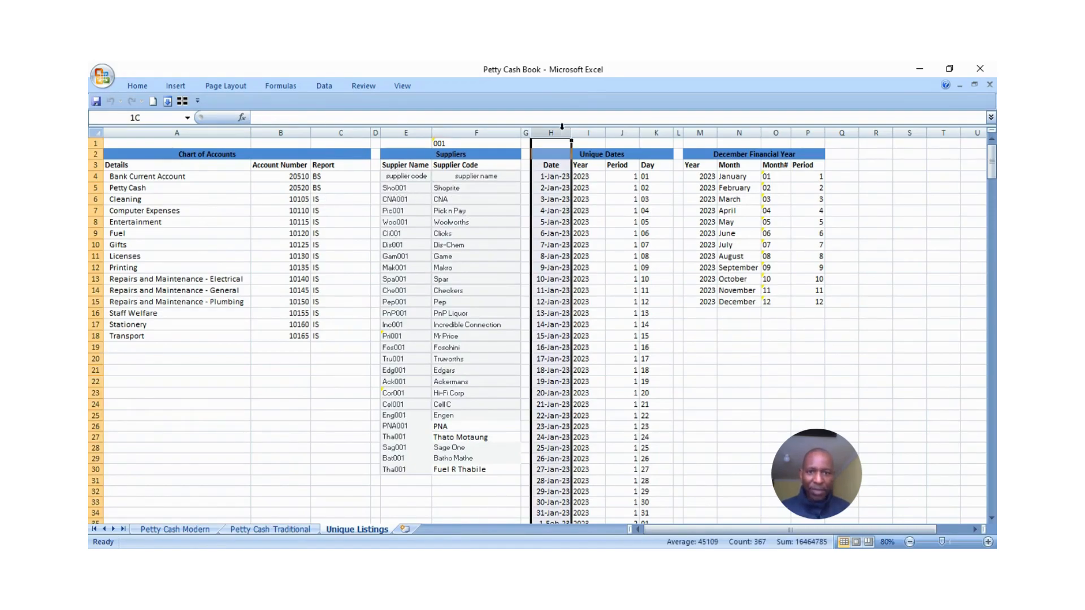
pyautogui.moveTo(562, 126); pyautogui.dragTo(810, 138)
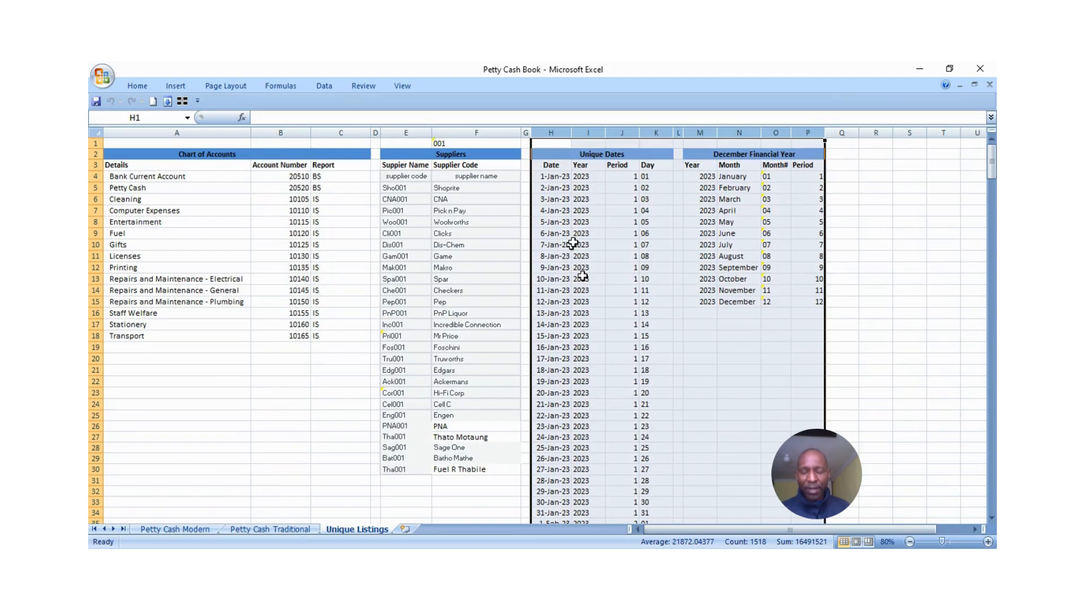
# Open the Petty Cash Traditional sheet and inspect its Date and Account Description columns.
pyautogui.click(252, 531)
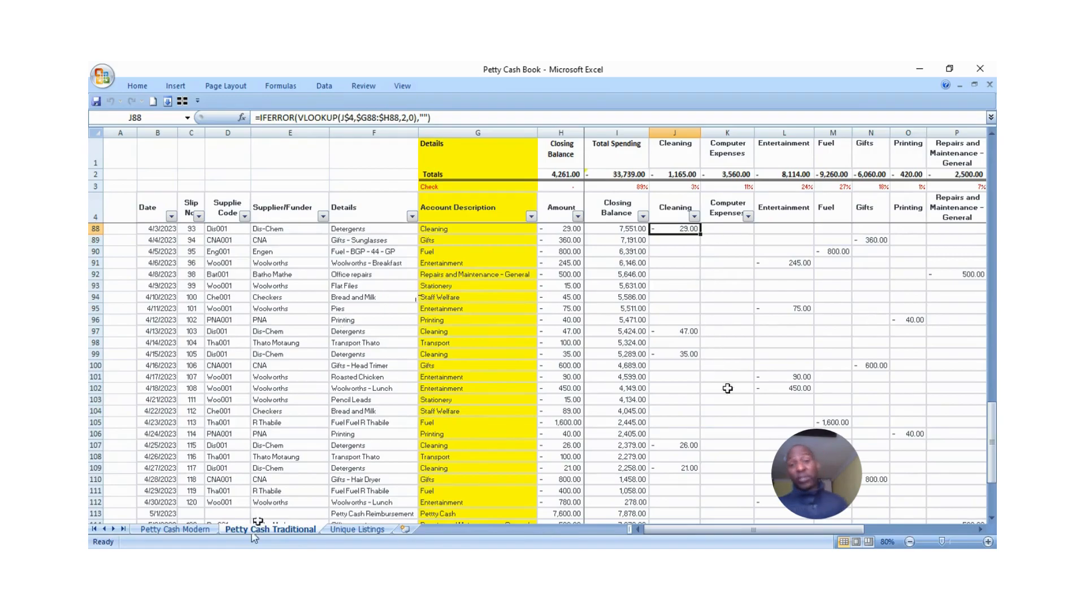
pyautogui.click(656, 261)
pyautogui.click(148, 214)
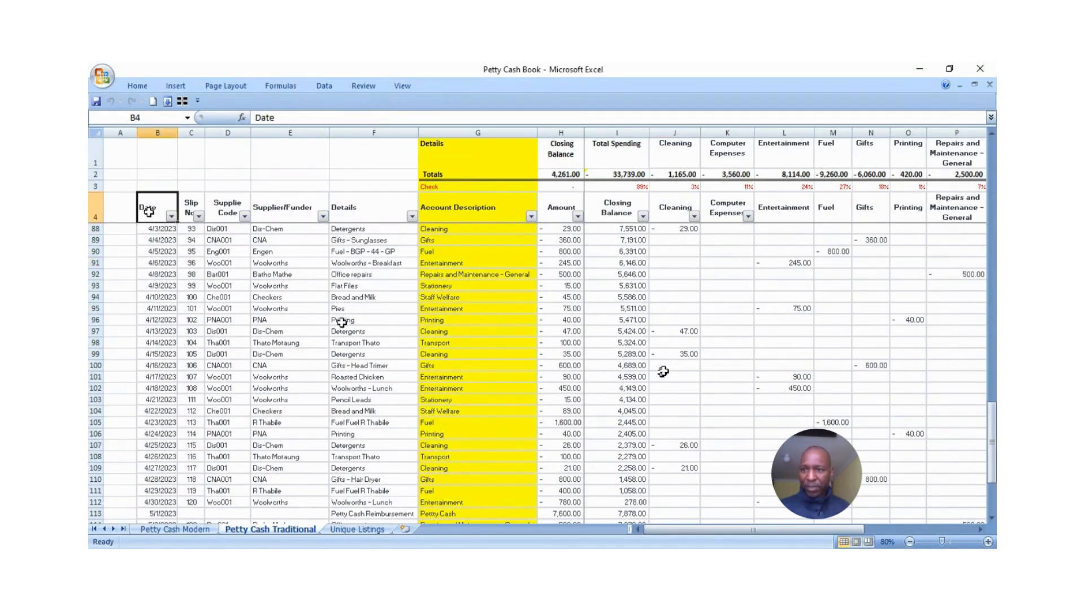
pyautogui.click(474, 275)
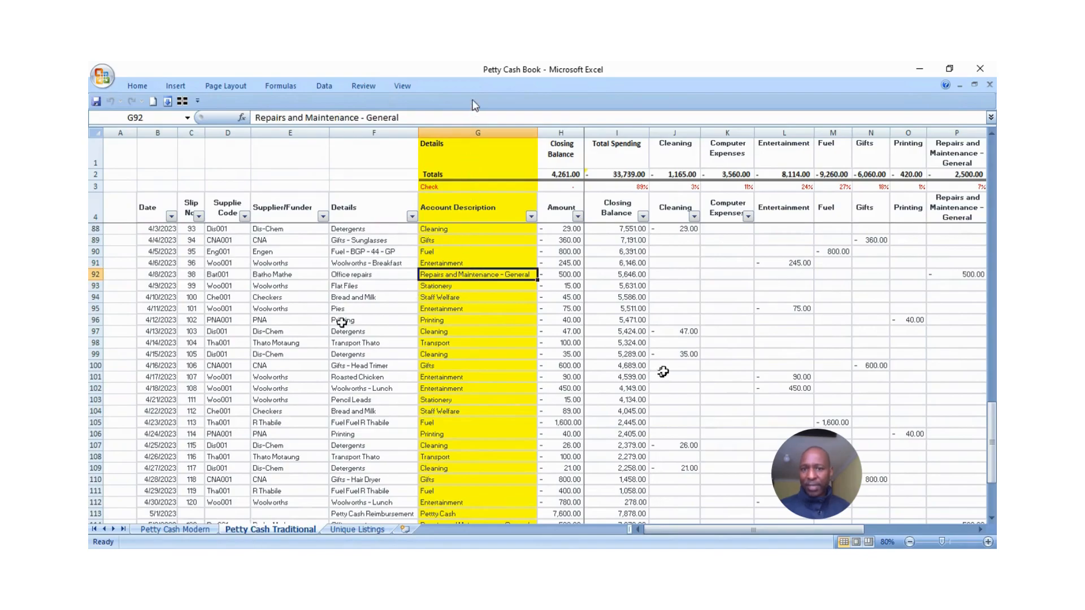
# Compare the Account Description entries in column G with the expense column headings from Total Spending to Entertainment.
pyautogui.click(478, 133)
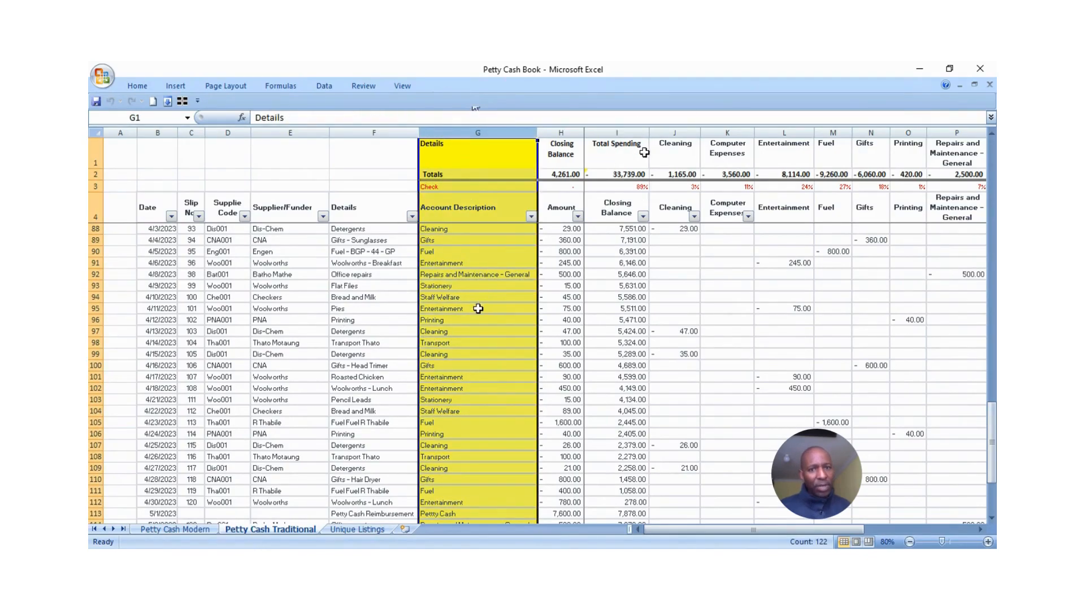
pyautogui.click(624, 144)
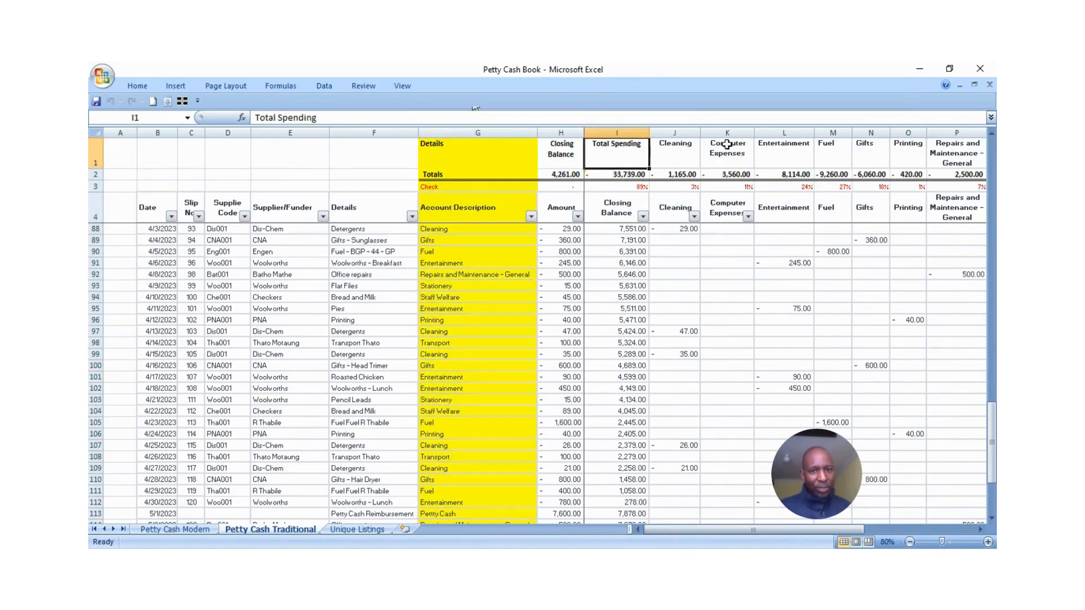
pyautogui.click(681, 146)
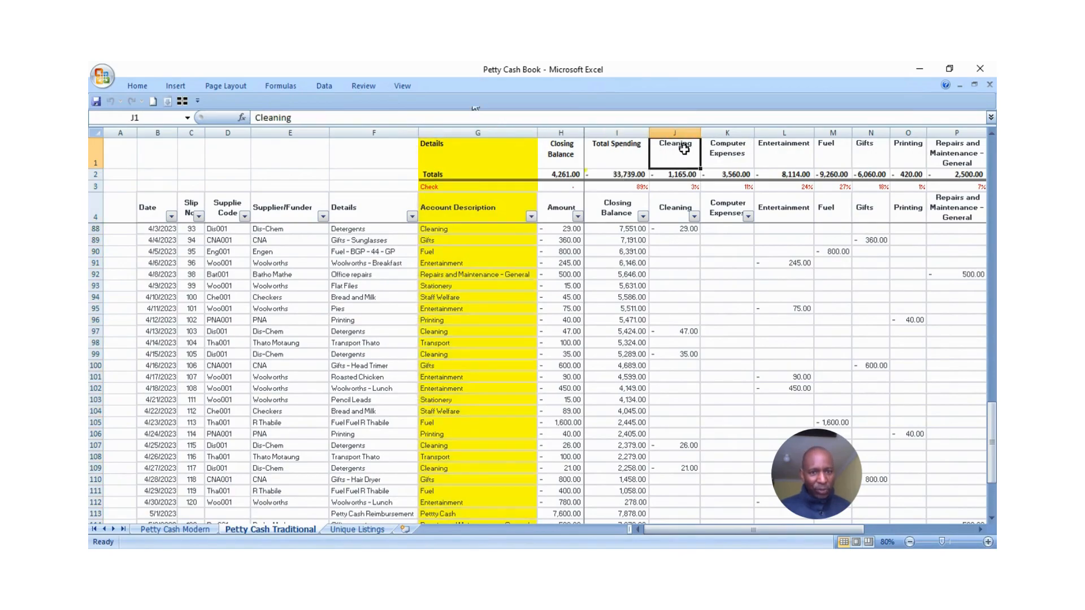
pyautogui.click(454, 221)
pyautogui.hotkey('ctrl', 'Down')
pyautogui.click(461, 253)
pyautogui.scroll(4, 480, 236)
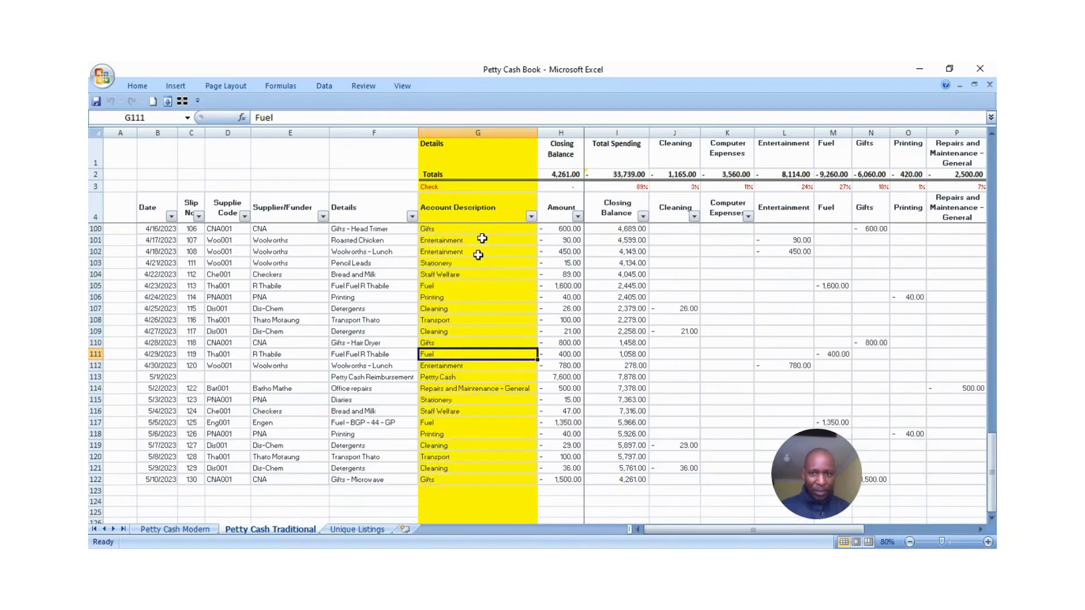
pyautogui.click(670, 151)
pyautogui.click(742, 151)
pyautogui.click(802, 141)
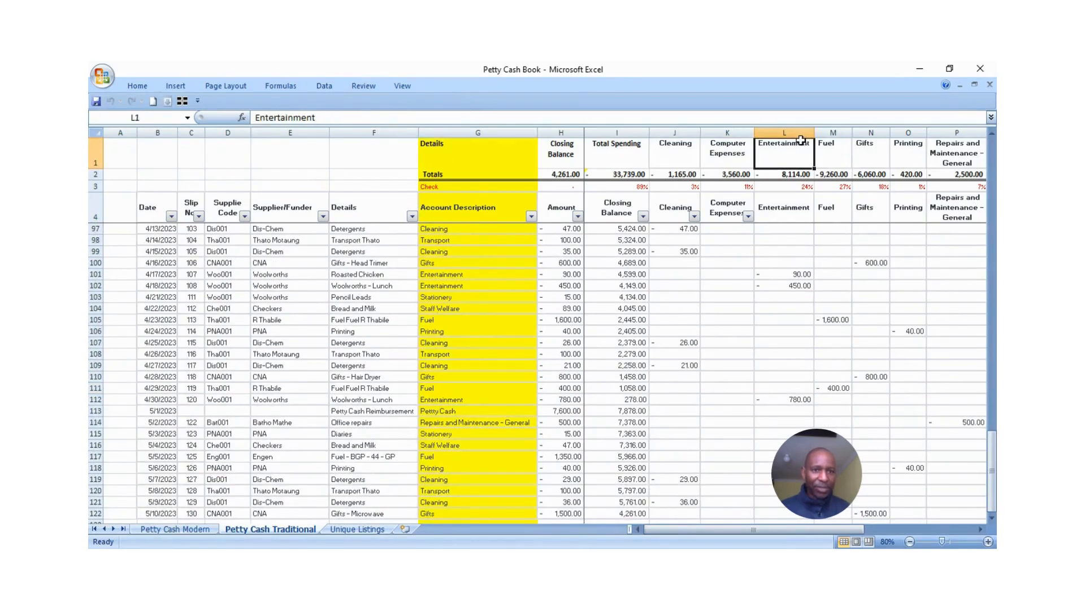
# Examine the SUM formulas in the Totals row from Cleaning in J2 across to Petty Cash in T2.
pyautogui.click(680, 173)
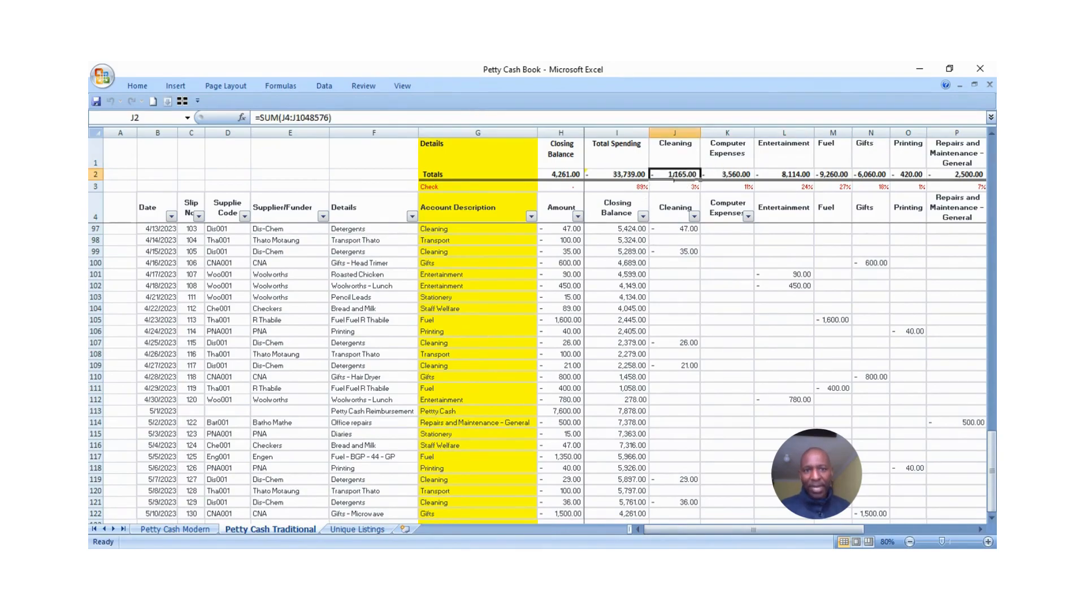
pyautogui.click(740, 175)
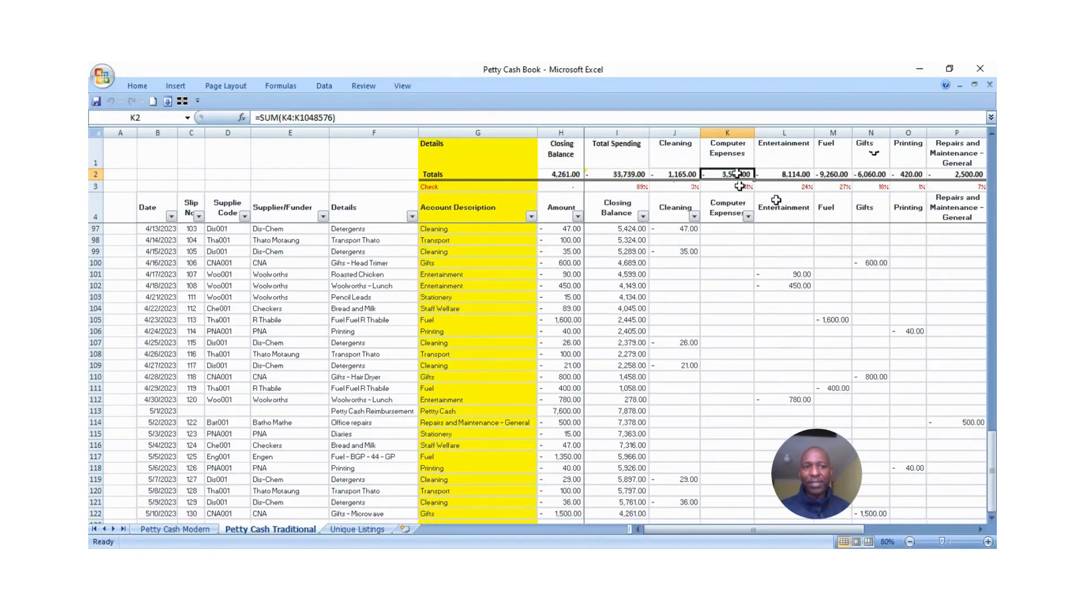
pyautogui.press('Right')
pyautogui.press('Right')
pyautogui.press('Right')
pyautogui.press('Right')
pyautogui.press('Right')
pyautogui.press('Right')
pyautogui.press('Right')
pyautogui.press('Right')
pyautogui.press('Right')
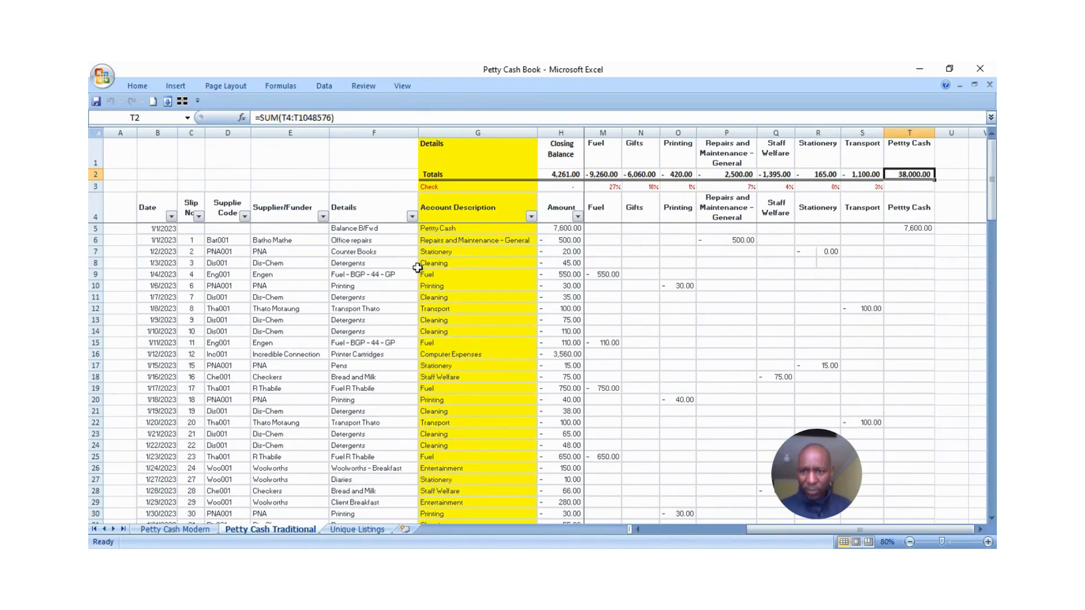
# Inspect the Date column from the first entry in B5 down to the last one in B122.
pyautogui.click(153, 228)
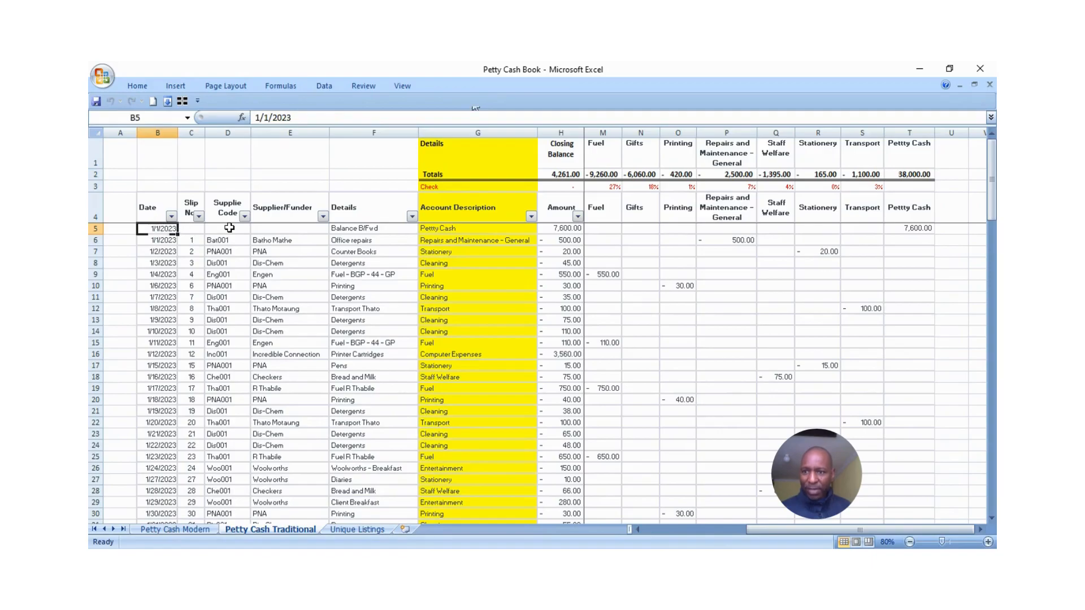
pyautogui.hotkey('ctrl', 'Down')
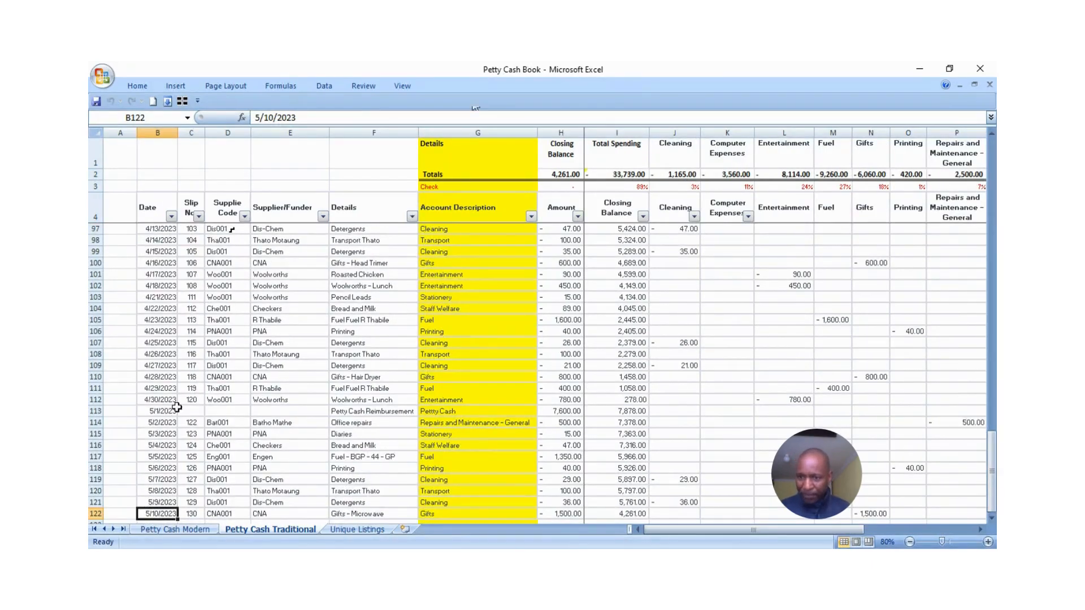
pyautogui.scroll(8, 499, 334)
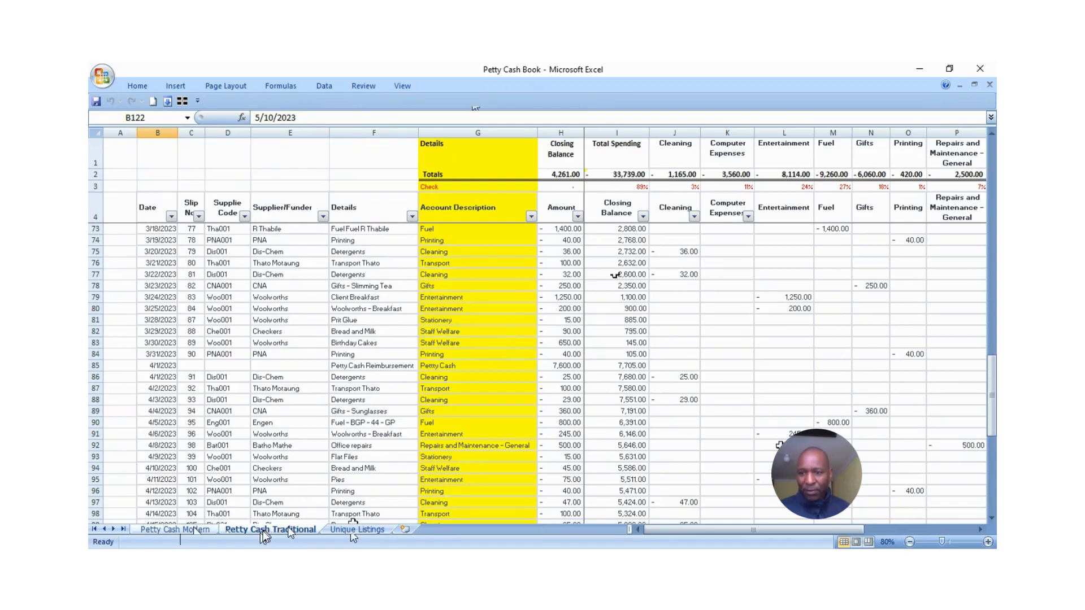
# On the Petty Cash Modern sheet, enter the headings Account Name, Year and Period in H2, I2 and J2.
pyautogui.click(179, 531)
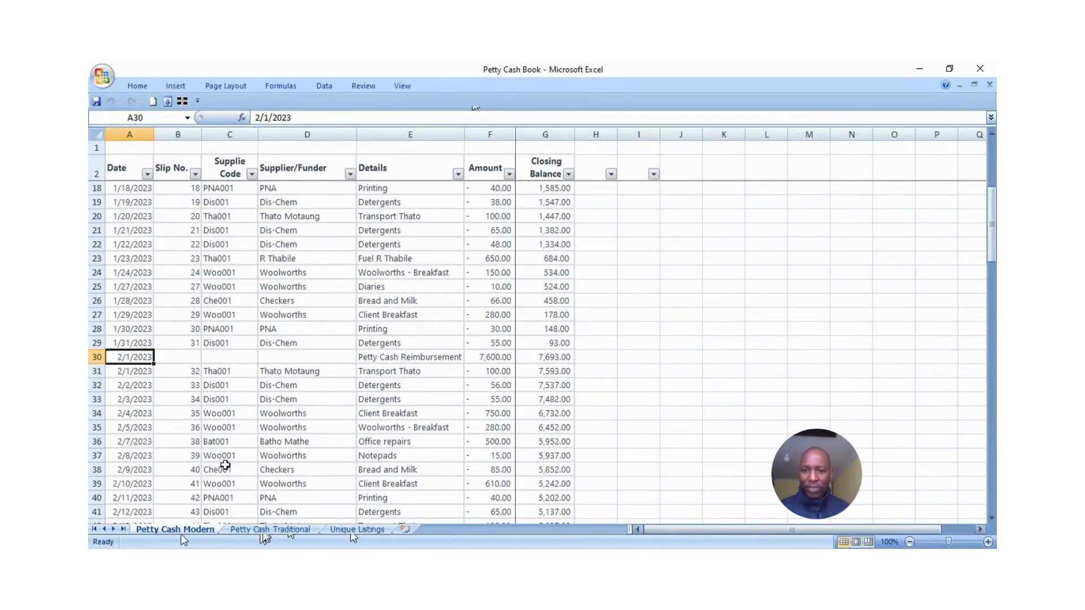
pyautogui.click(607, 167)
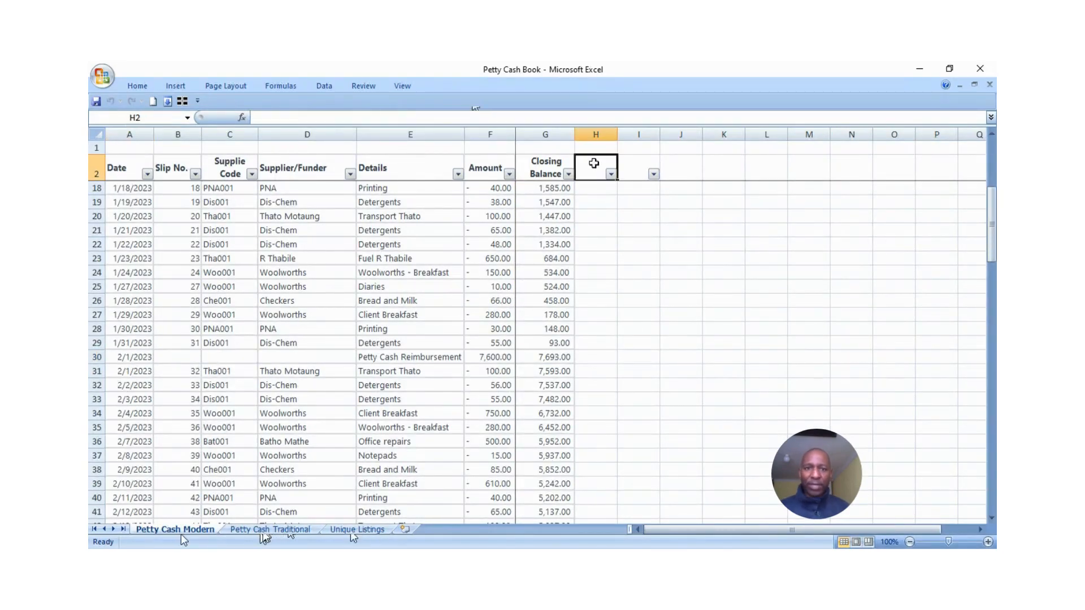
pyautogui.write('a')
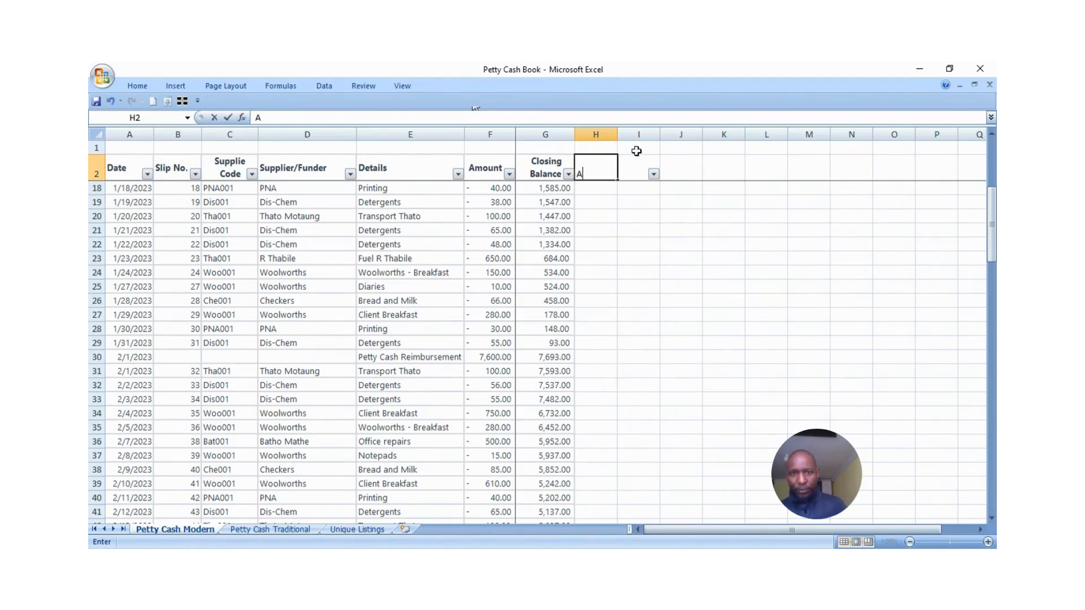
pyautogui.write('ccount Name')
pyautogui.press('Tab')
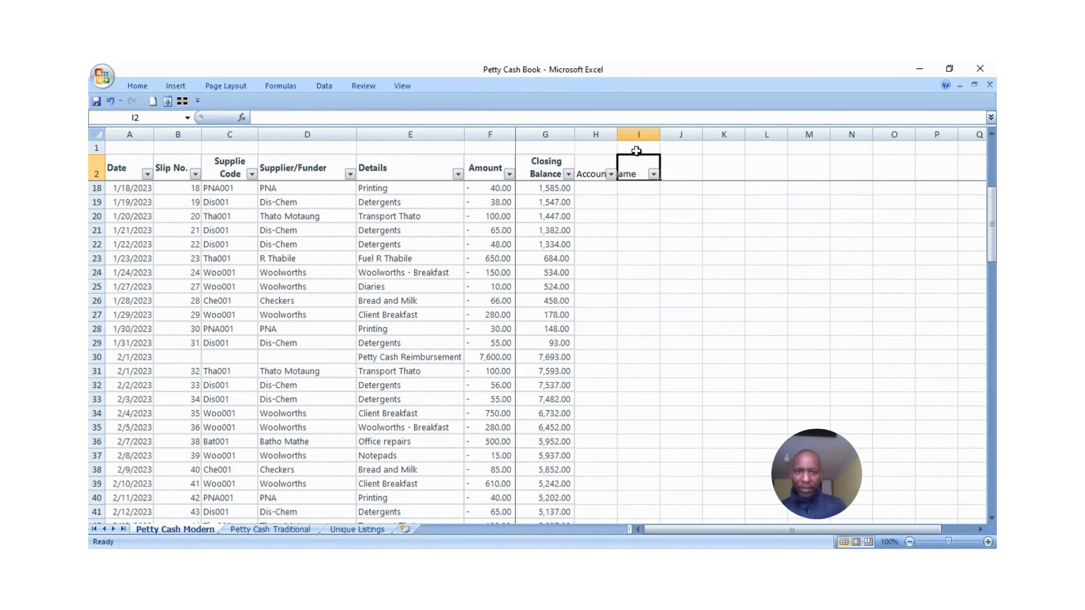
pyautogui.write('Year')
pyautogui.press('Tab')
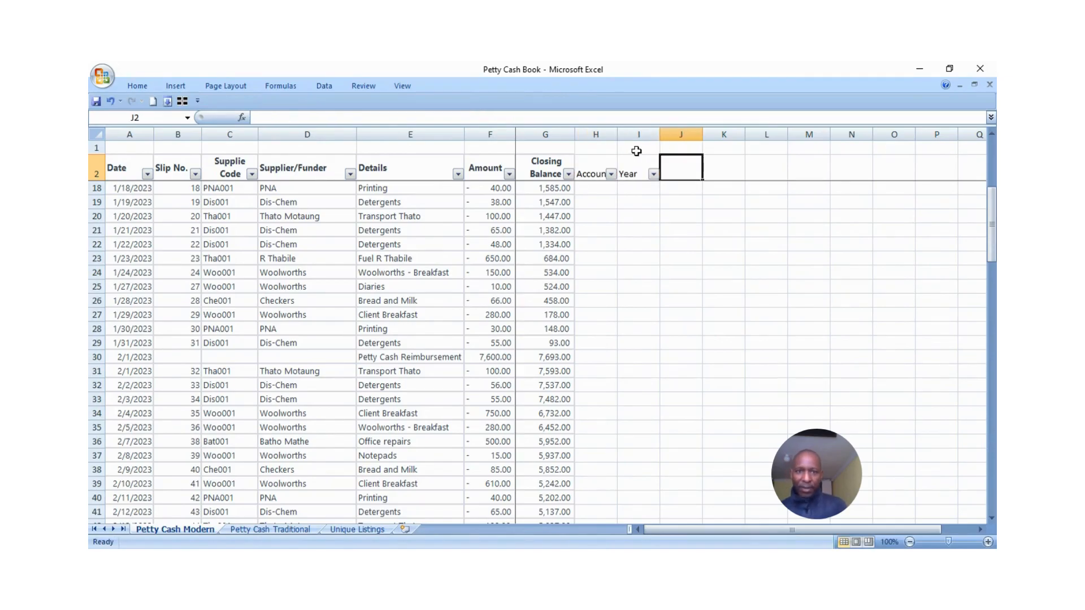
pyautogui.write('Period')
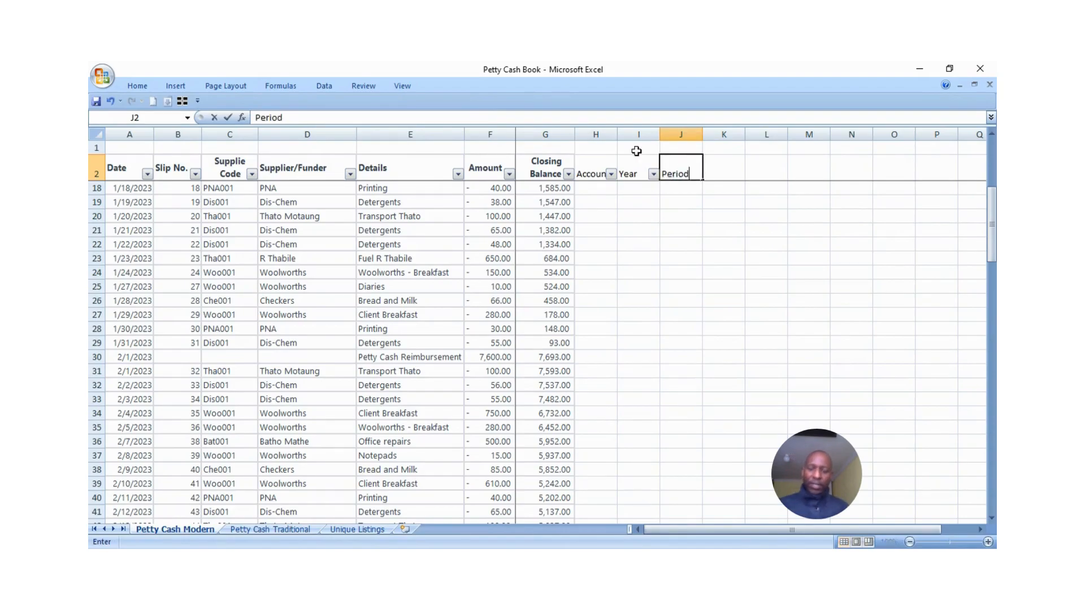
pyautogui.click(778, 257)
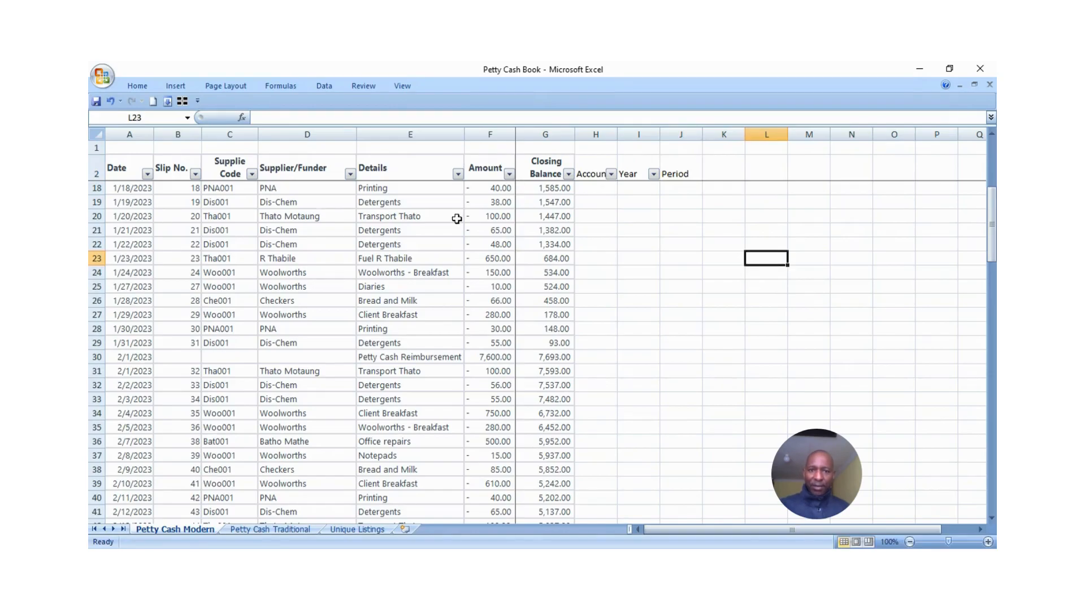
# Remove and reapply the AutoFilter on header row 2 so that it also covers the Period column.
pyautogui.click(98, 173)
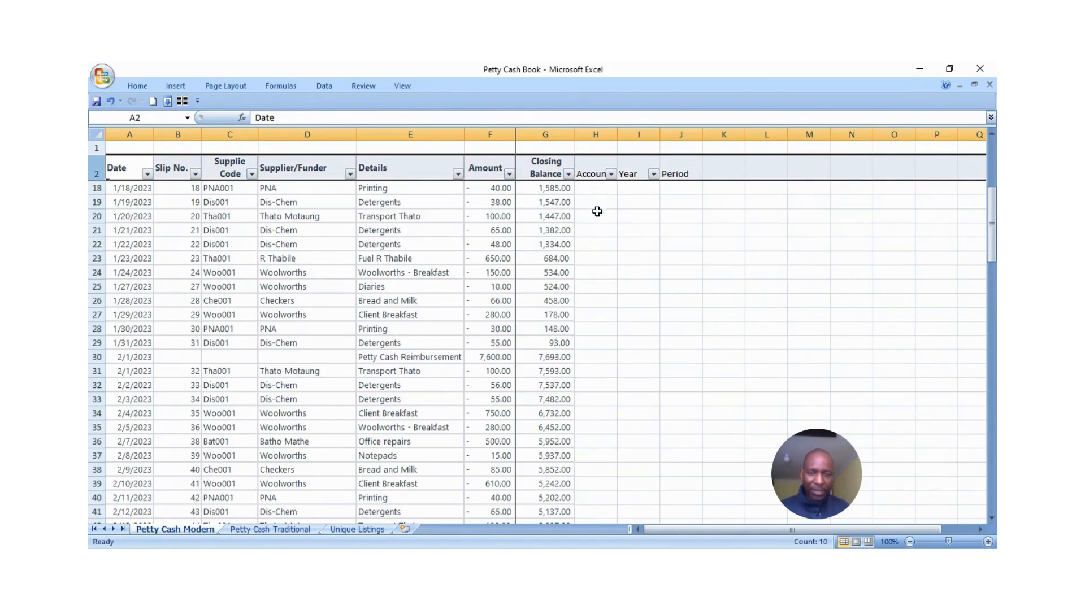
pyautogui.click(324, 86)
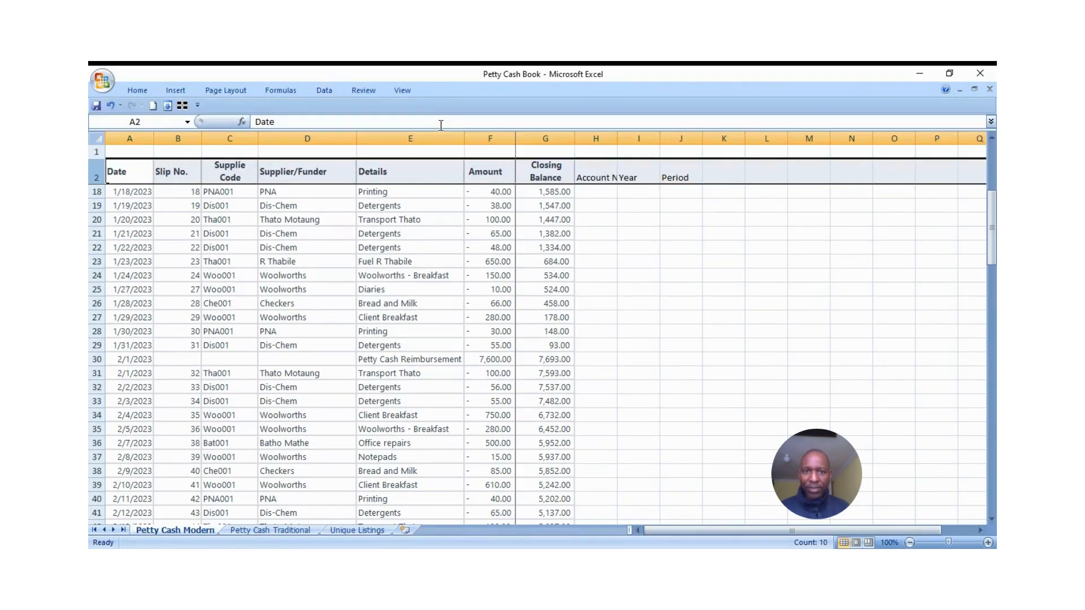
pyautogui.click(441, 121)
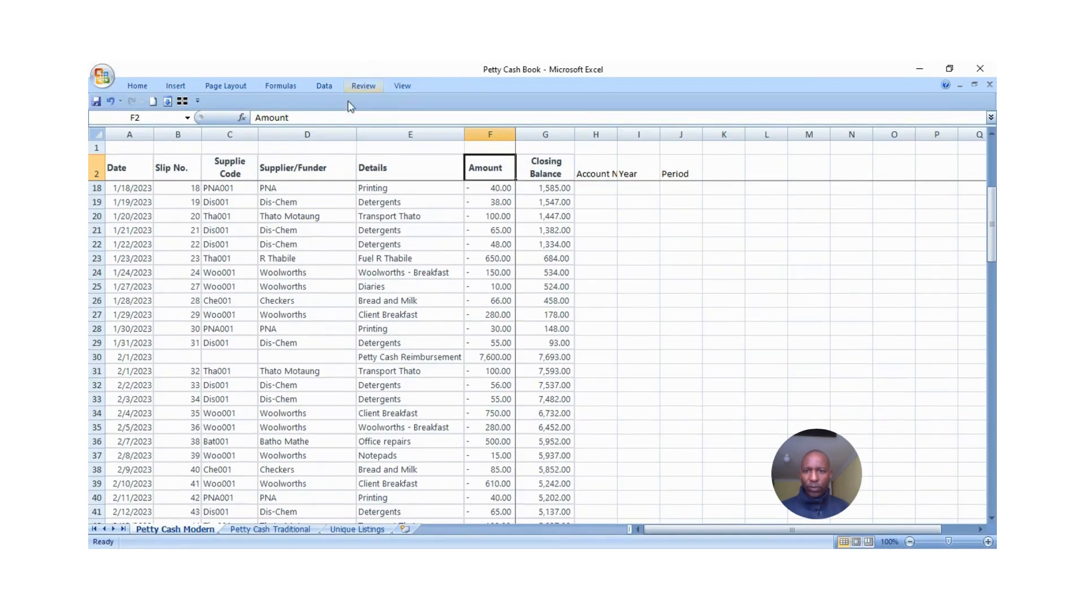
pyautogui.click(325, 88)
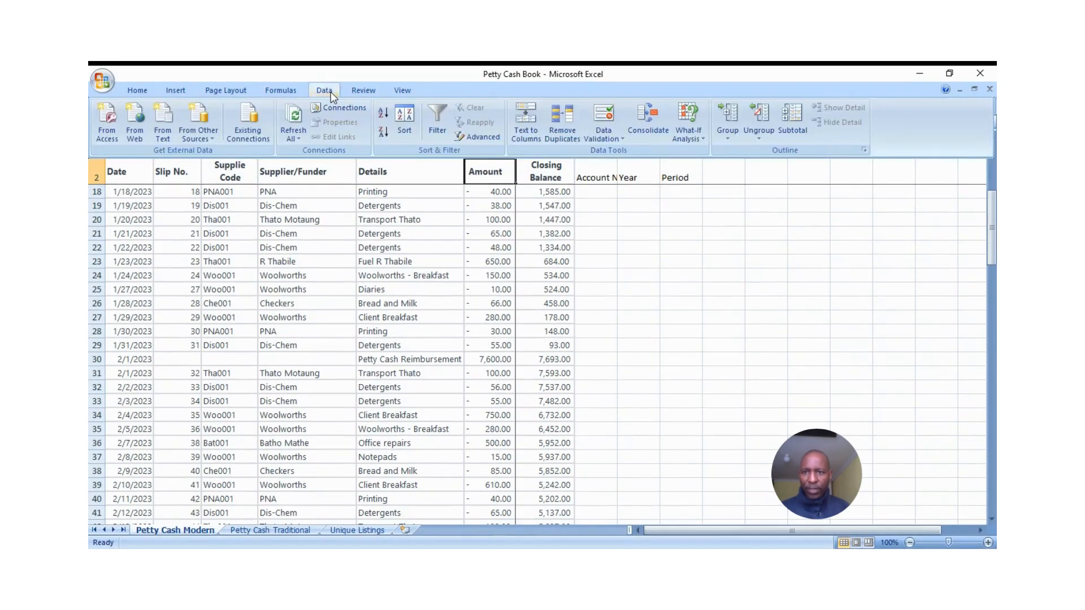
pyautogui.click(437, 128)
pyautogui.click(639, 275)
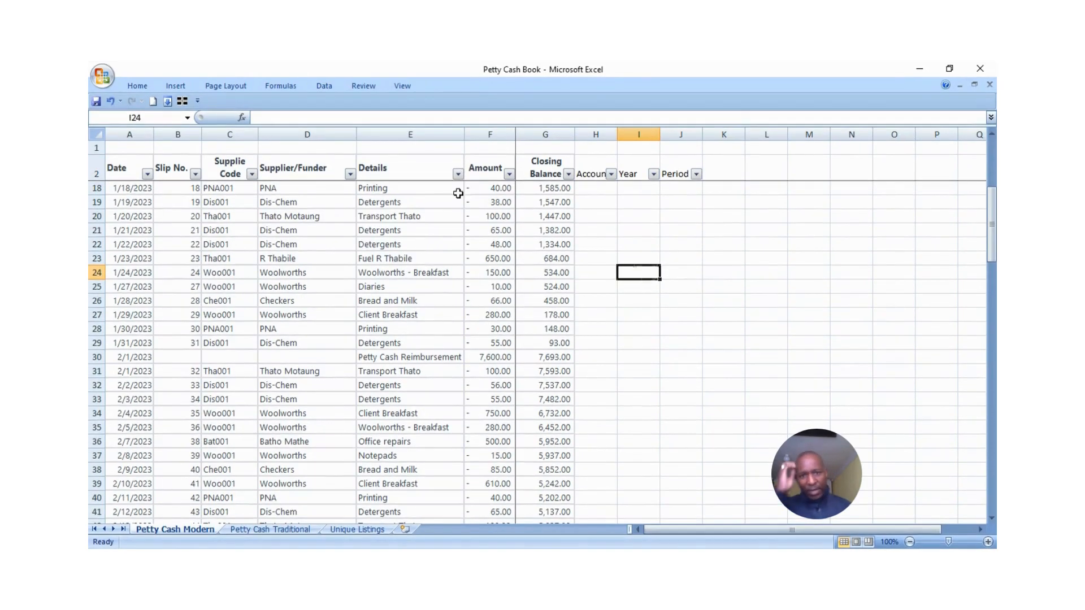
# In the Details filter, clear all items and include only Arch Lever Files, Counter Books, Diaries and Flat Files.
pyautogui.click(585, 170)
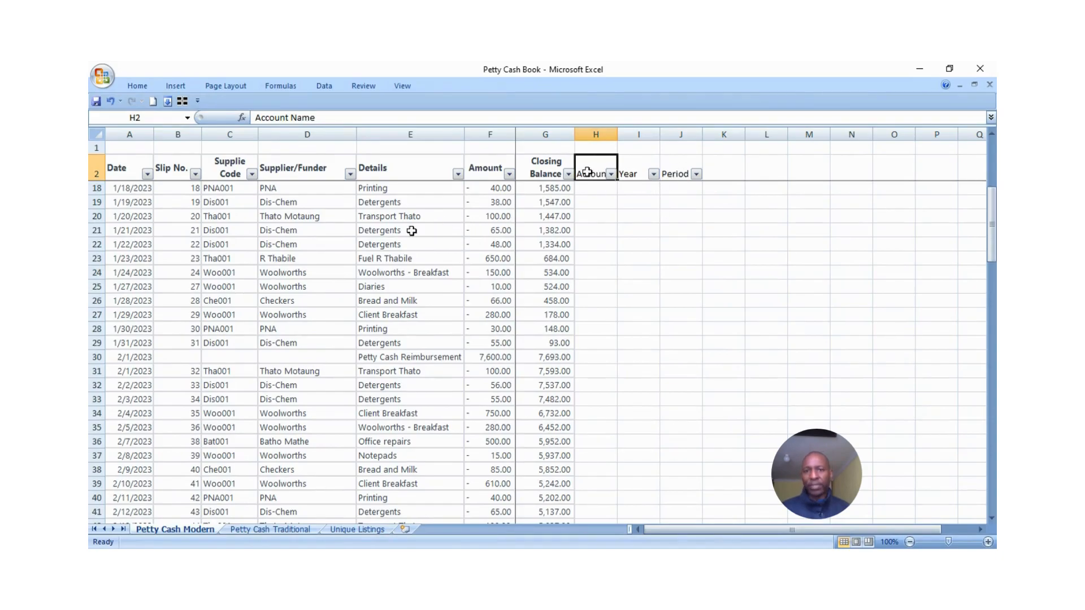
pyautogui.click(377, 230)
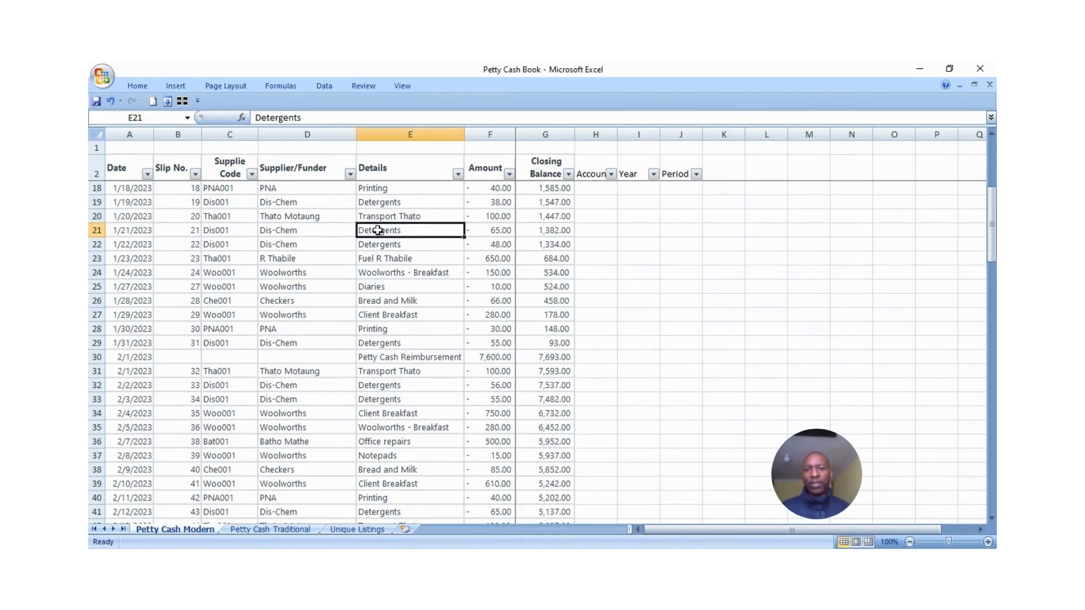
pyautogui.click(457, 174)
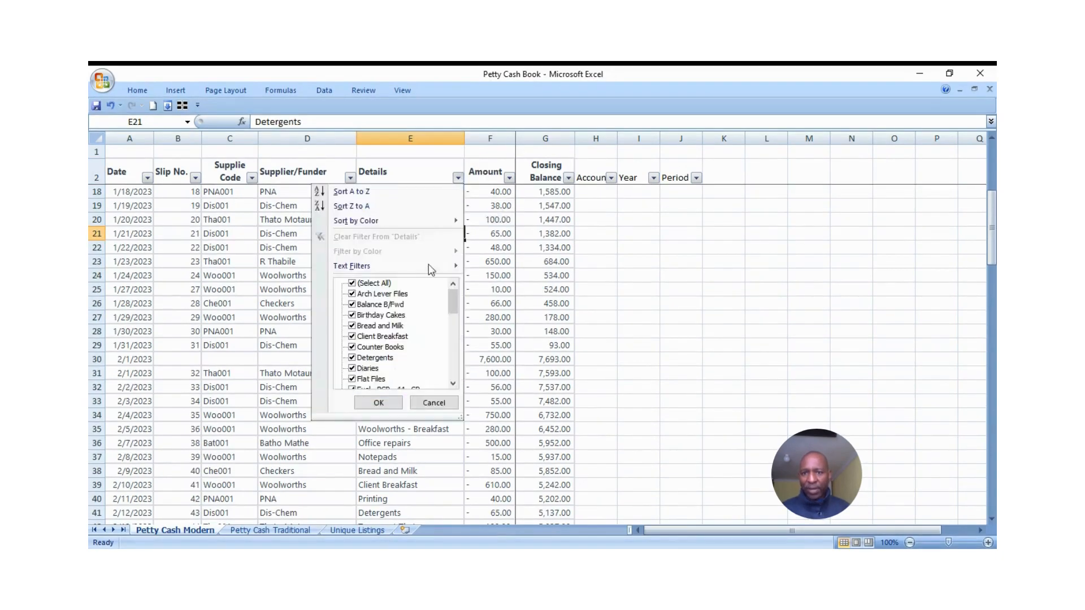
pyautogui.click(355, 283)
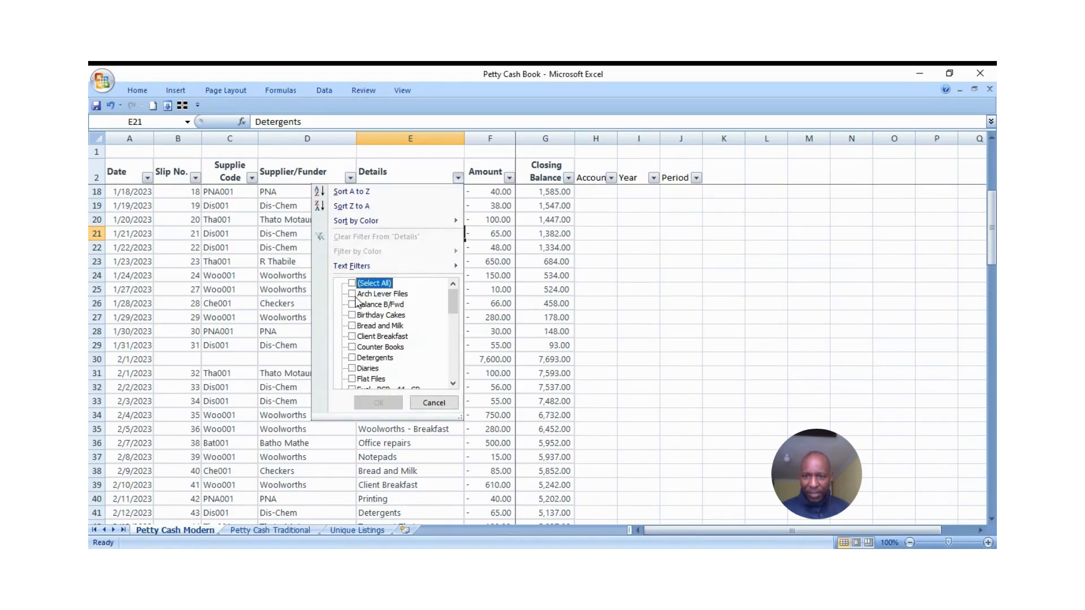
pyautogui.click(353, 294)
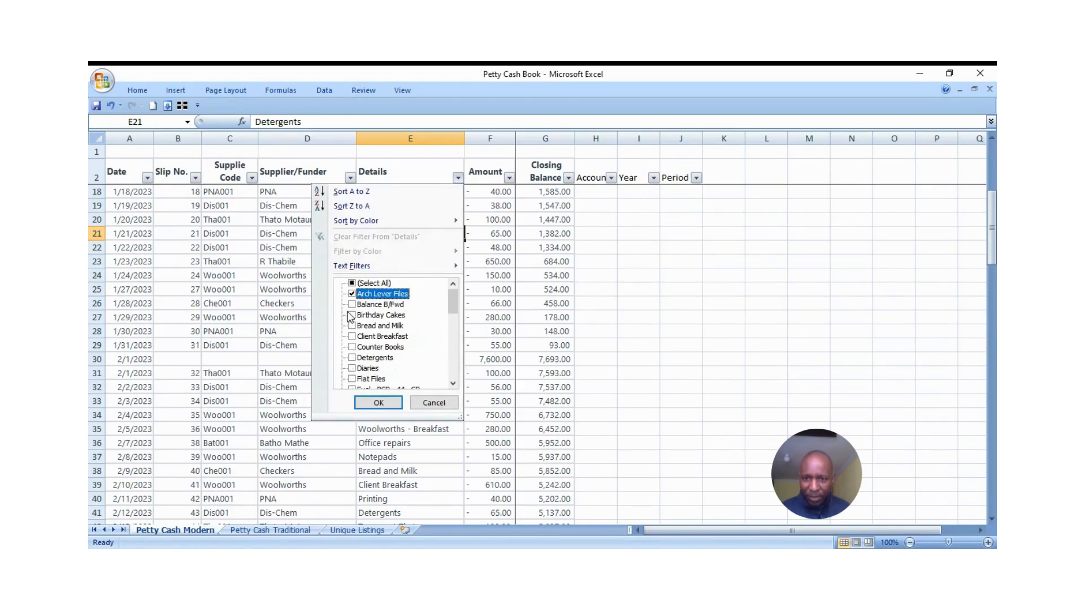
pyautogui.click(351, 347)
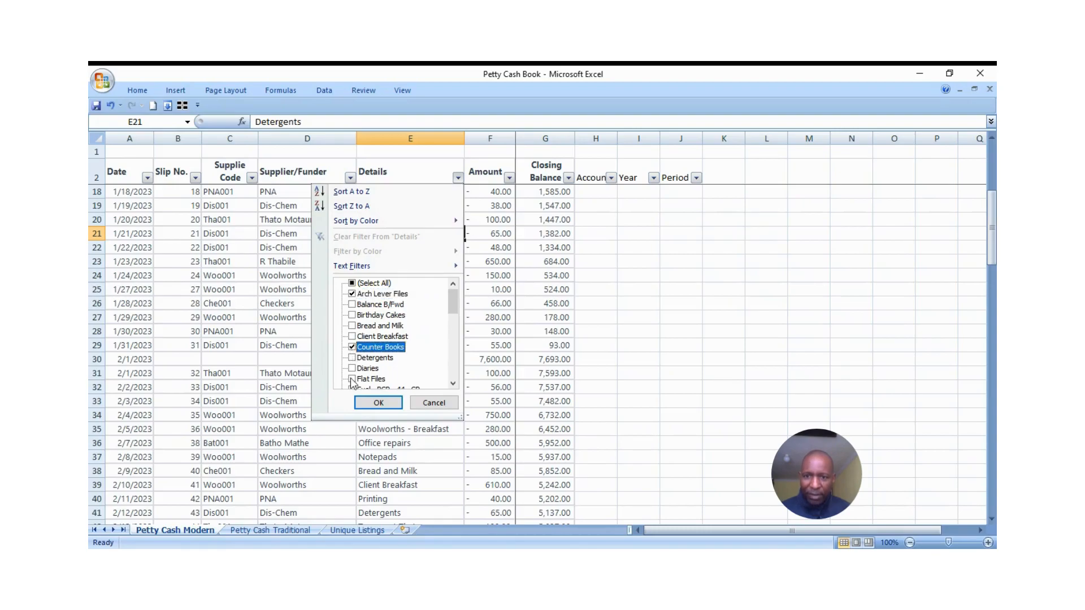
pyautogui.click(352, 368)
pyautogui.click(353, 380)
pyautogui.scroll(-2, 361, 373)
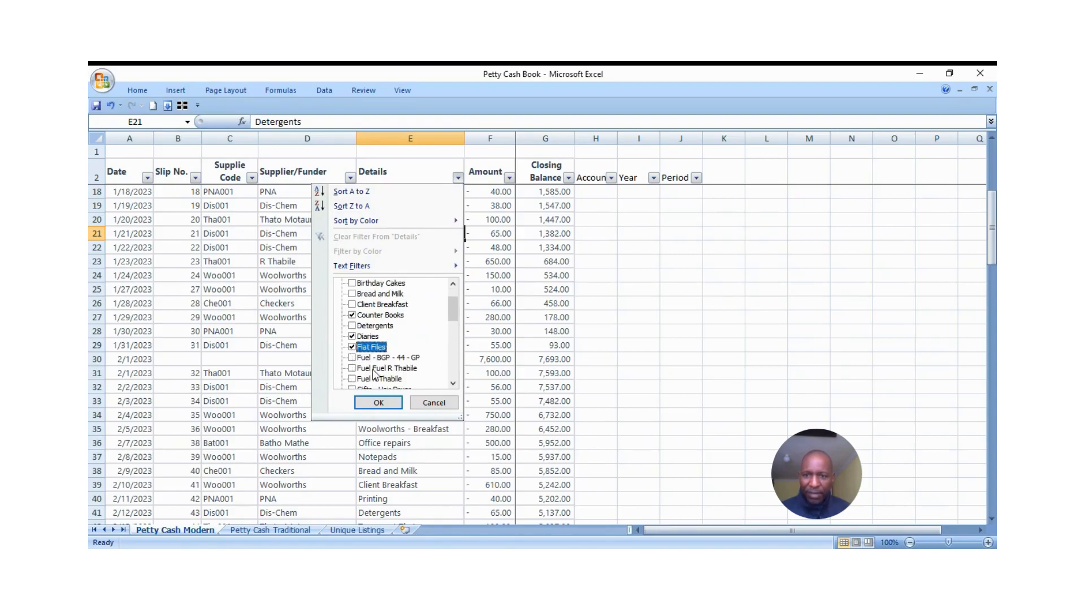
pyautogui.scroll(-3, 363, 368)
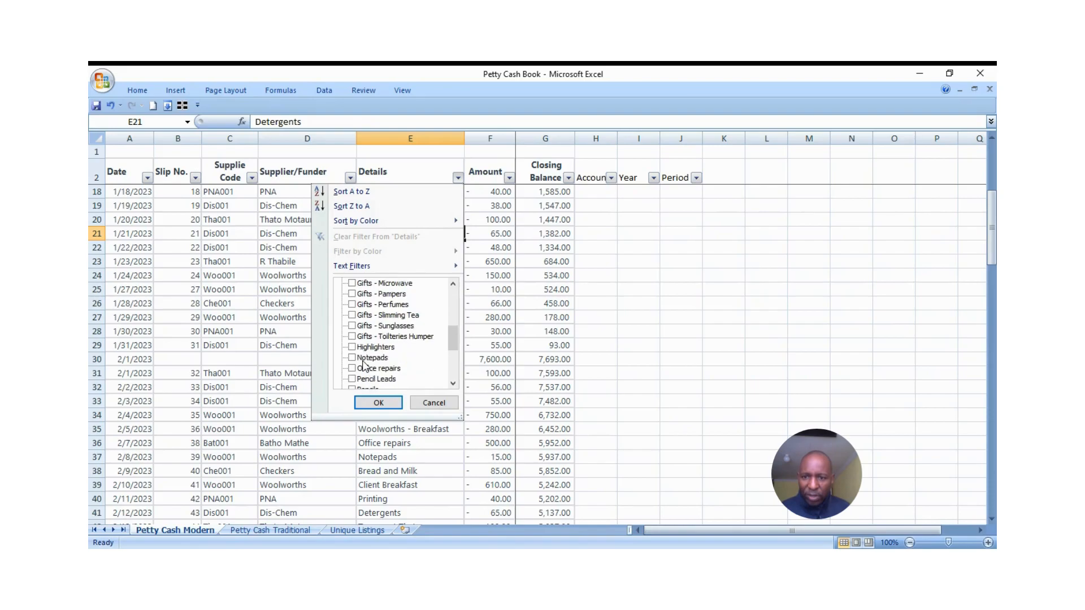
# Add Highlighters, Notepads, Pencil Leads, Pencils, Pens and Prit Glue to the Details filter selection and apply it.
pyautogui.click(352, 347)
pyautogui.scroll(-1, 365, 371)
pyautogui.click(362, 347)
pyautogui.click(355, 358)
pyautogui.click(353, 368)
pyautogui.scroll(-1, 379, 370)
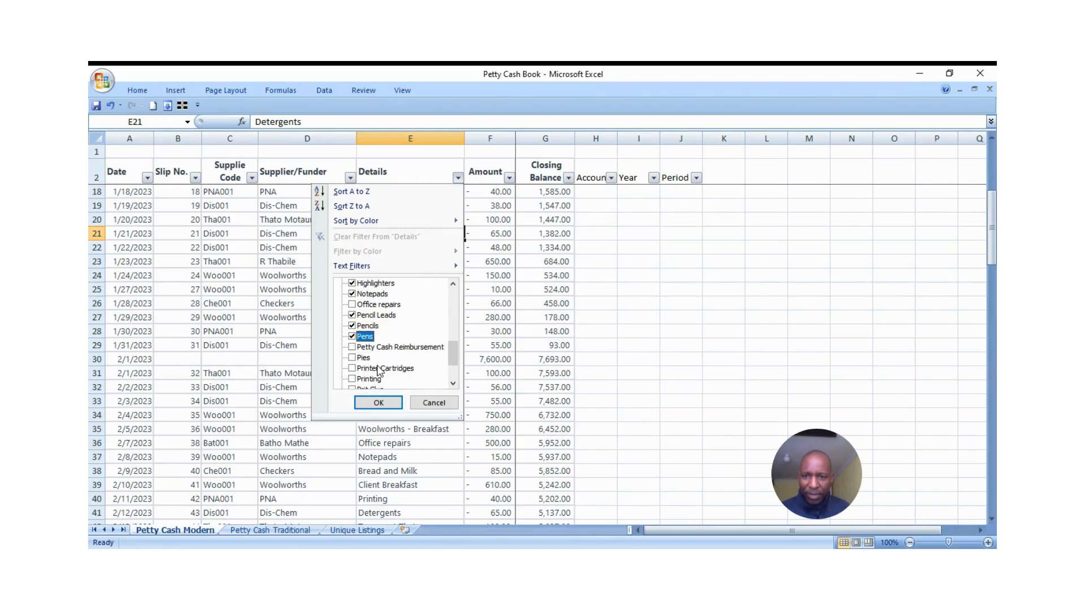
pyautogui.scroll(-1, 380, 370)
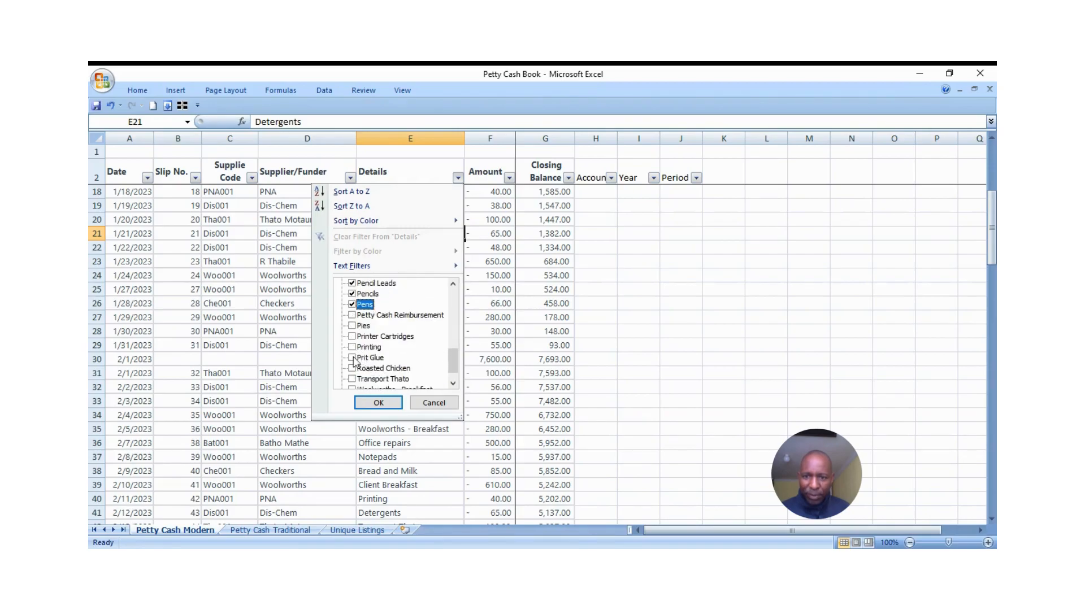
pyautogui.click(353, 358)
pyautogui.scroll(-1, 374, 360)
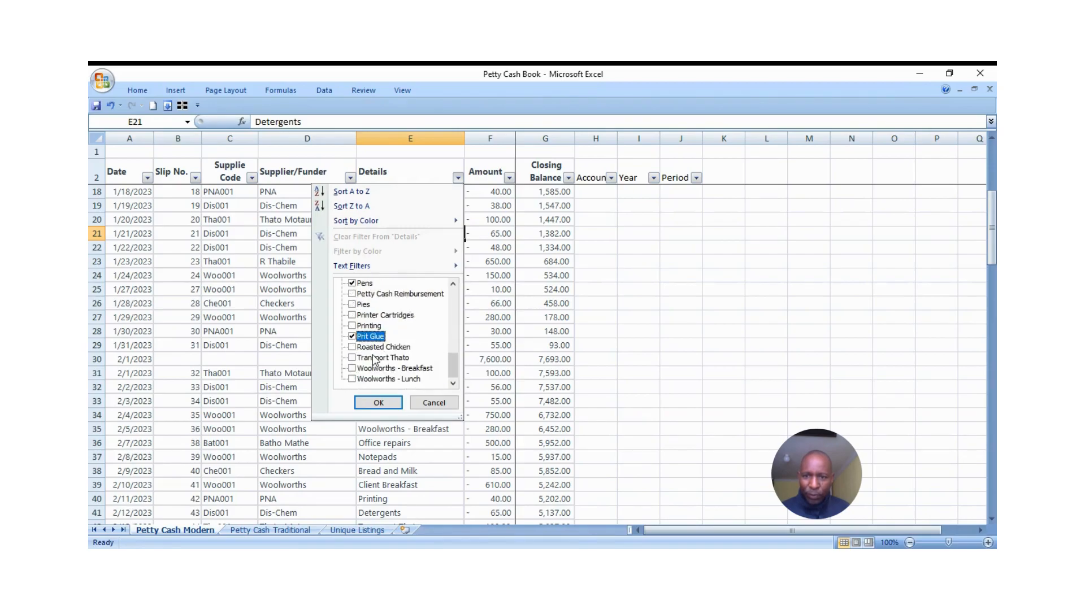
pyautogui.click(379, 403)
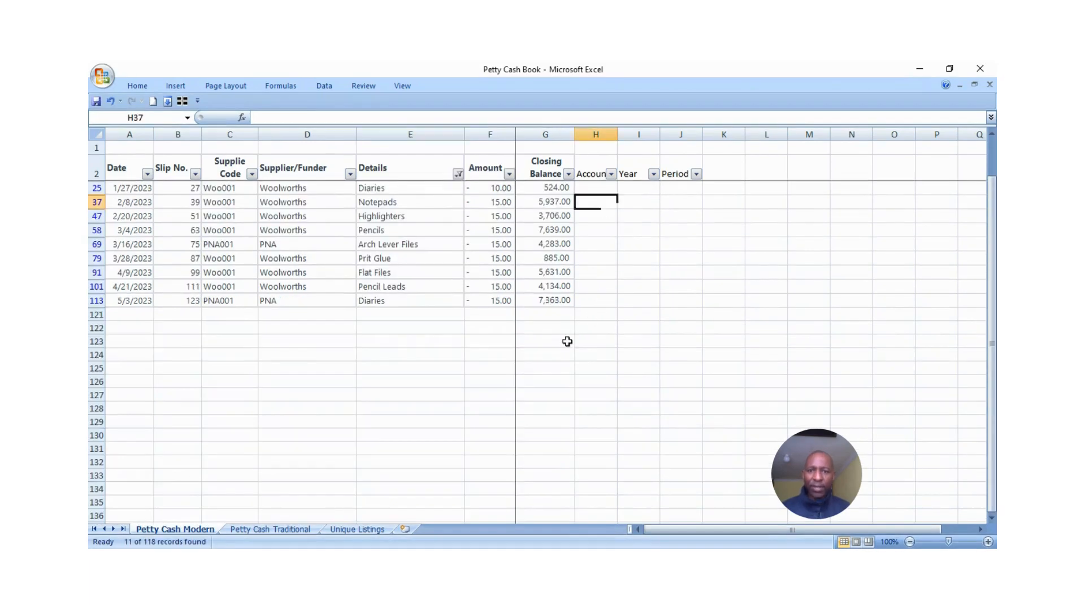
# Copy the Stationery account from the Unique Listings chart of accounts into the Account Name cells of all visible filtered rows.
pyautogui.click(341, 530)
pyautogui.click(145, 326)
pyautogui.hotkey('ctrl', 'c')
pyautogui.click(202, 532)
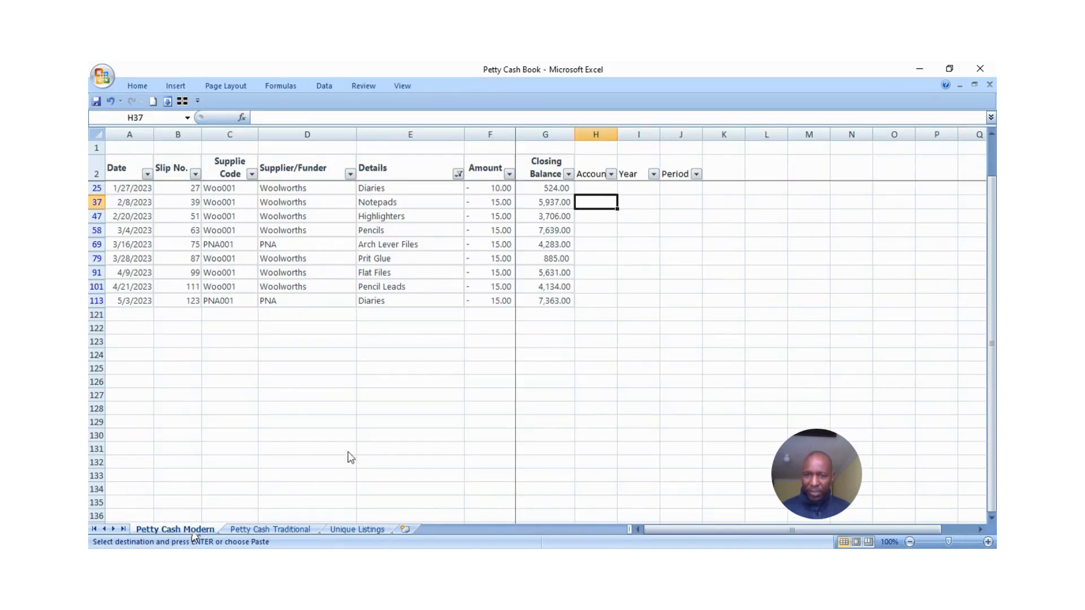
pyautogui.moveTo(598, 189); pyautogui.dragTo(594, 329)
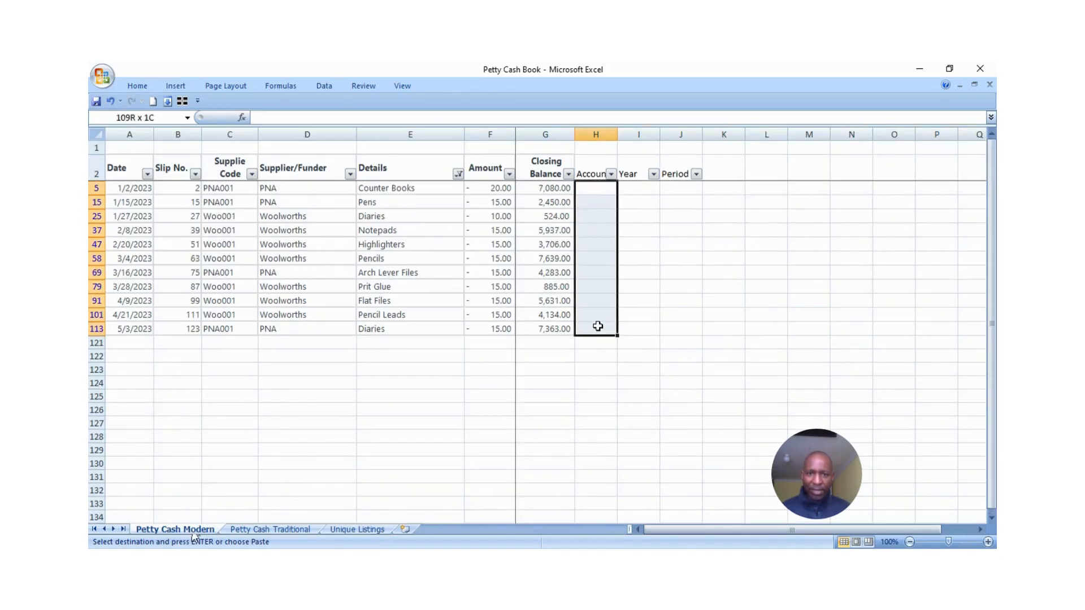
pyautogui.click(182, 101)
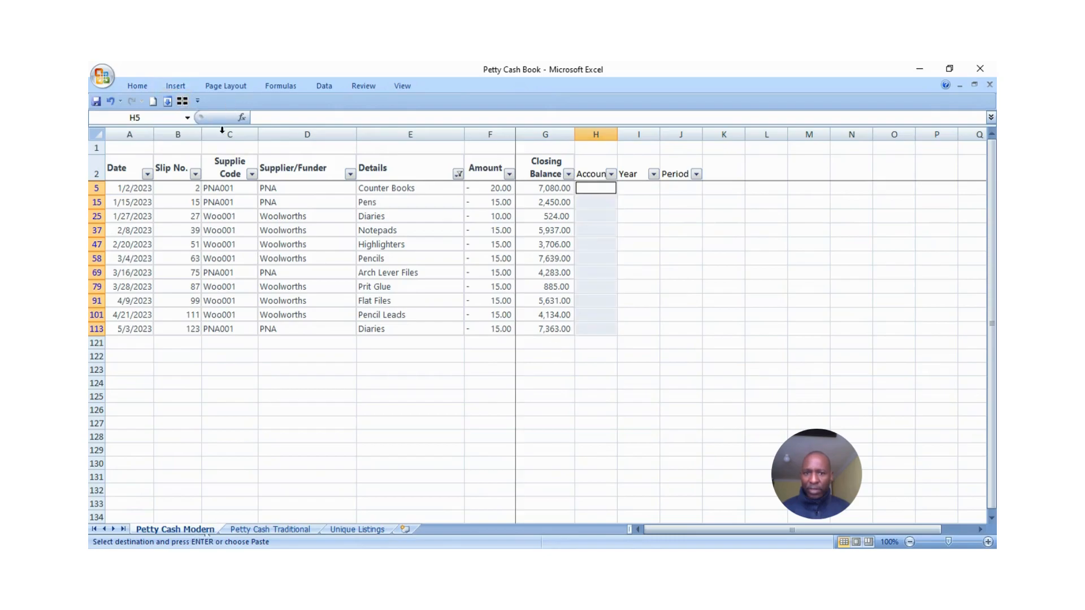
pyautogui.click(137, 88)
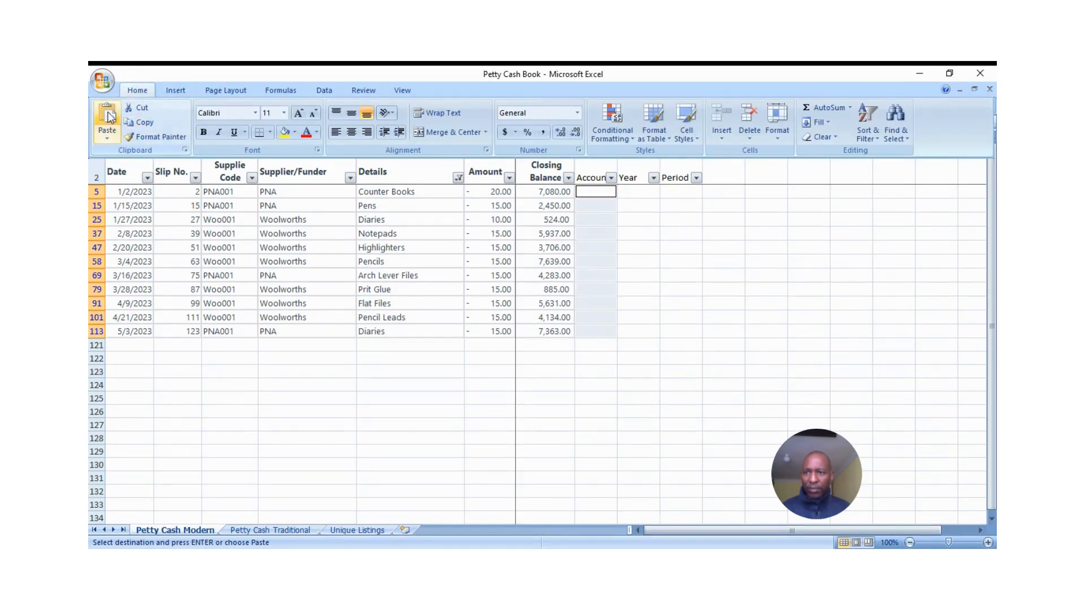
pyautogui.click(111, 117)
pyautogui.moveTo(596, 423); pyautogui.dragTo(596, 409)
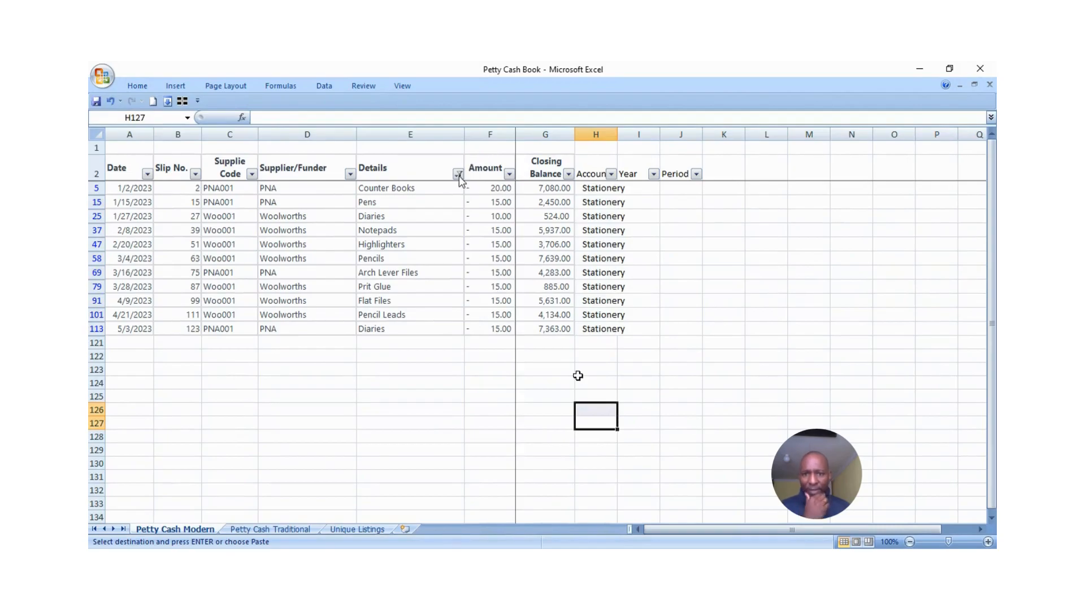
# Clear the Details filter and filter Account Name to exclude Stationery, leaving only blank entries.
pyautogui.click(459, 176)
pyautogui.click(384, 235)
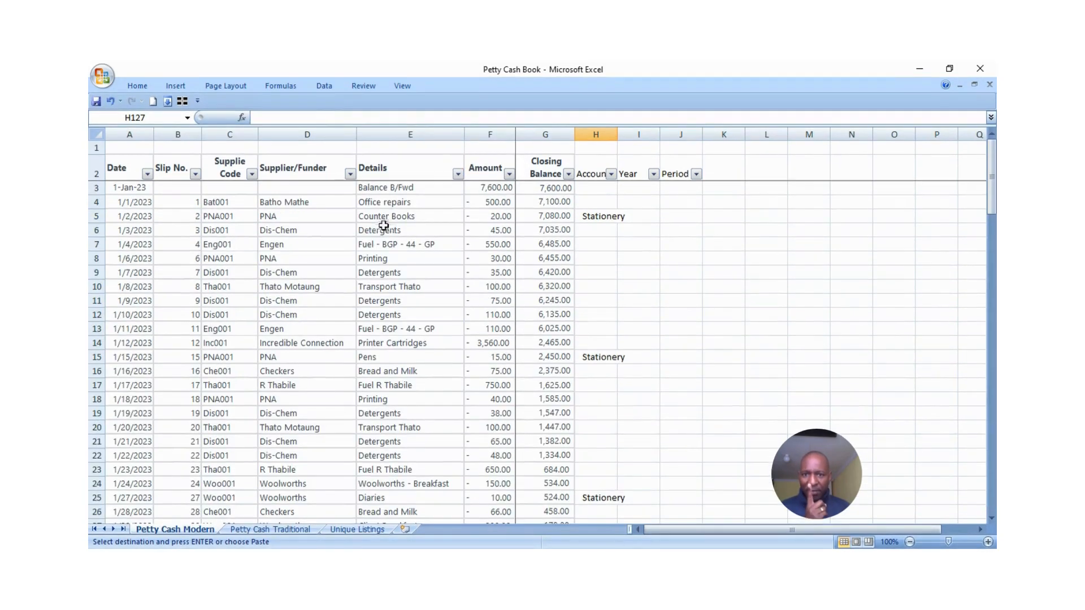
pyautogui.click(611, 174)
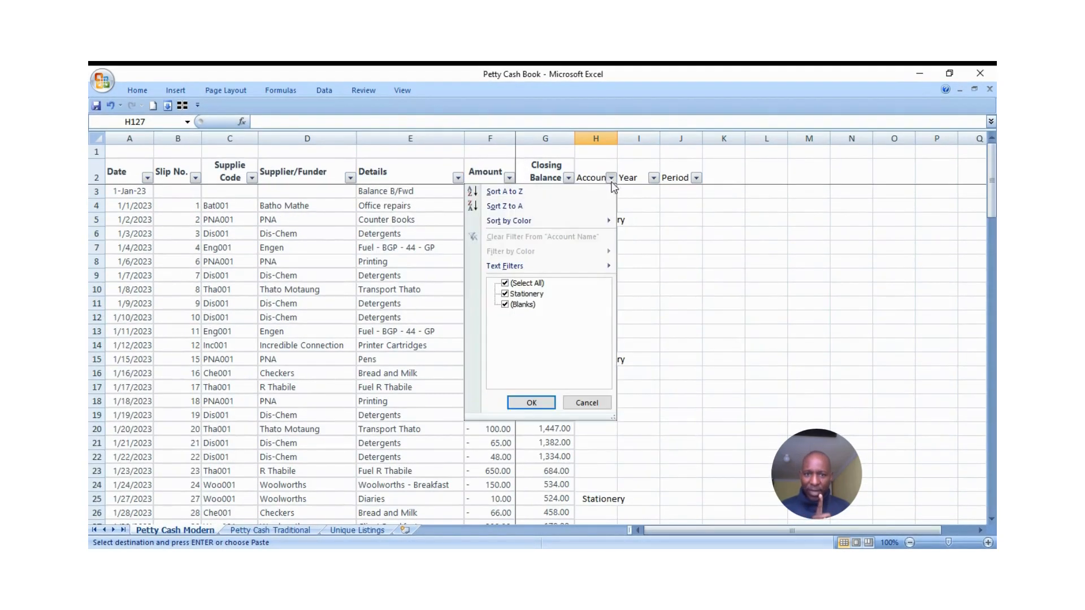
pyautogui.click(506, 294)
pyautogui.click(526, 403)
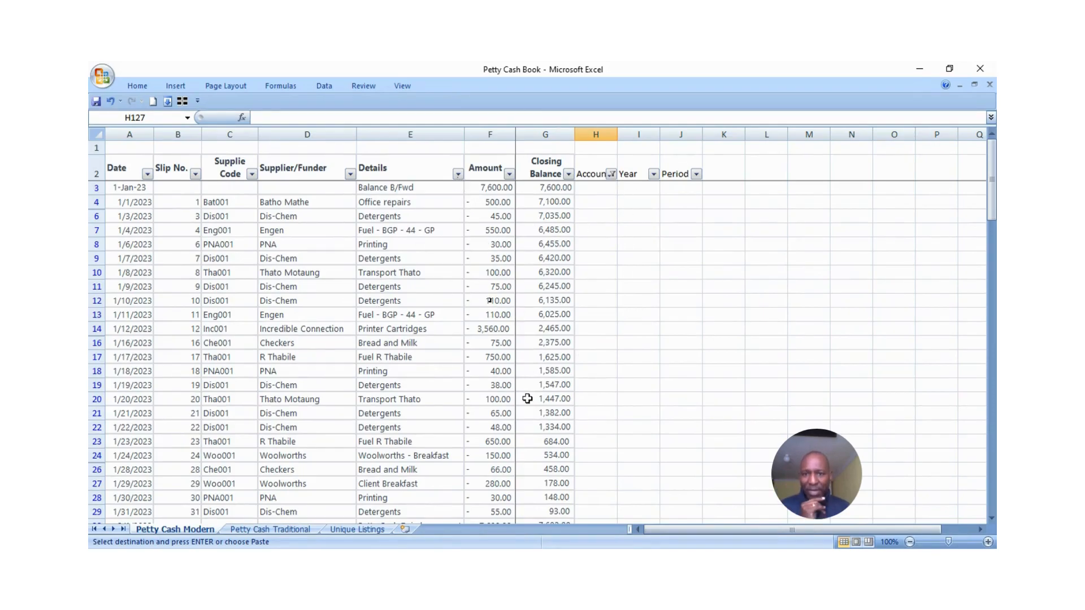
# Filter Details to only the three fuel items, starting with Fuel - BGP - 44 - GP.
pyautogui.click(458, 174)
pyautogui.click(353, 283)
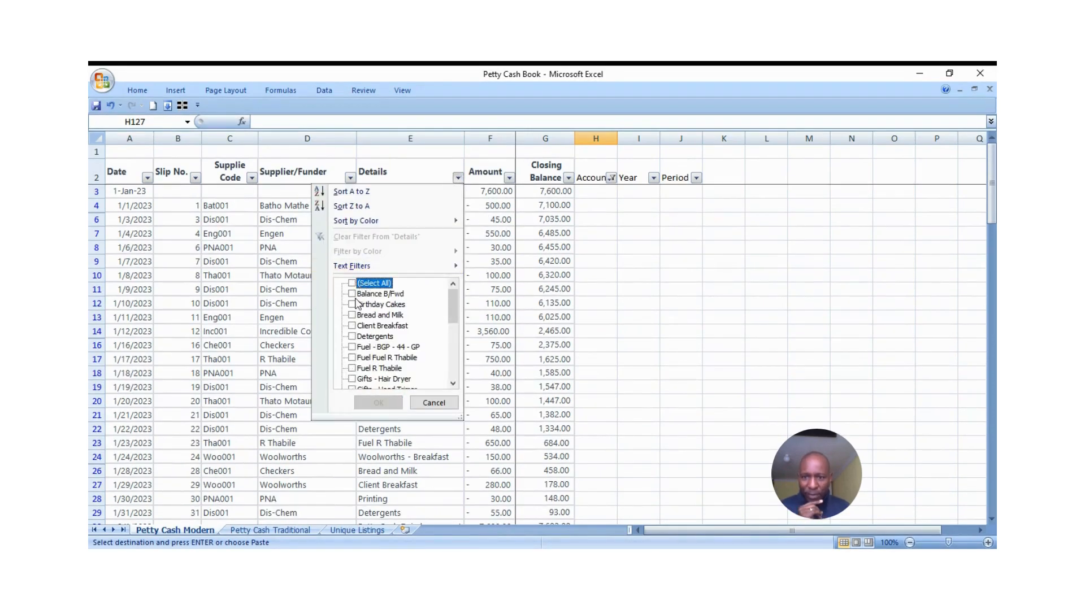
pyautogui.click(353, 358)
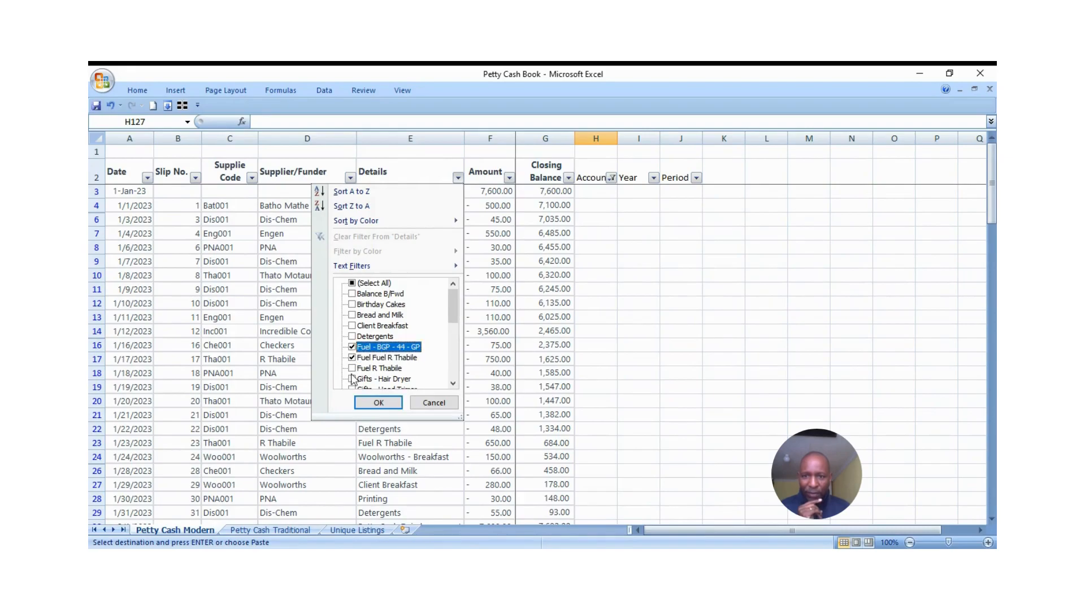
pyautogui.click(353, 368)
pyautogui.click(378, 402)
# Copy the Fuel account from the Unique Listings chart of accounts into Account Name for only the visible fuel rows.
pyautogui.click(592, 195)
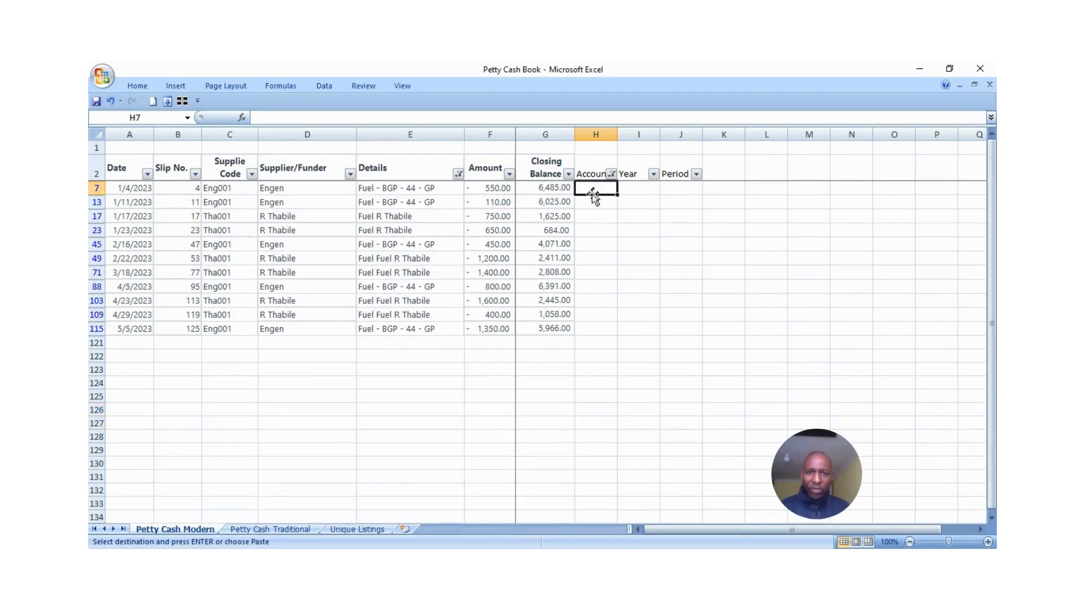
pyautogui.click(357, 530)
pyautogui.click(126, 234)
pyautogui.hotkey('ctrl', 'c')
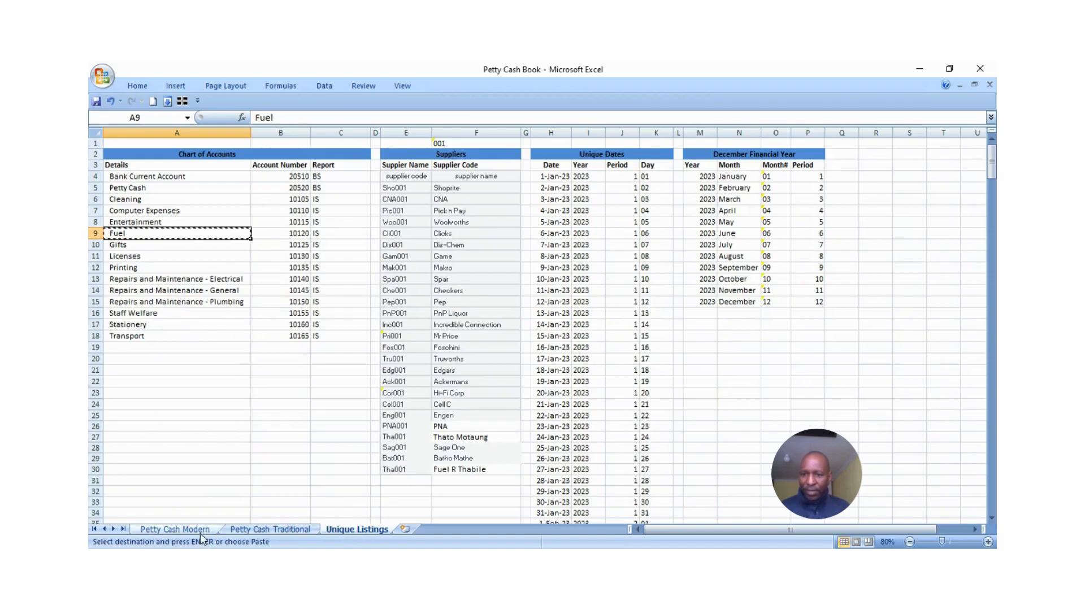
pyautogui.click(198, 531)
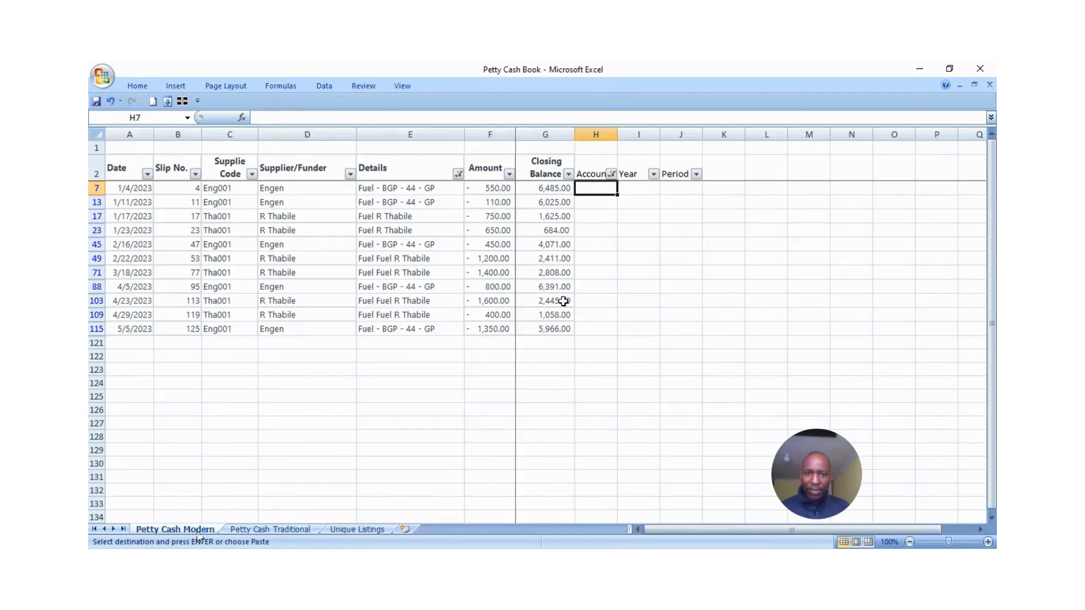
pyautogui.keyDown('shift'); pyautogui.click(593, 329); pyautogui.keyUp('shift')
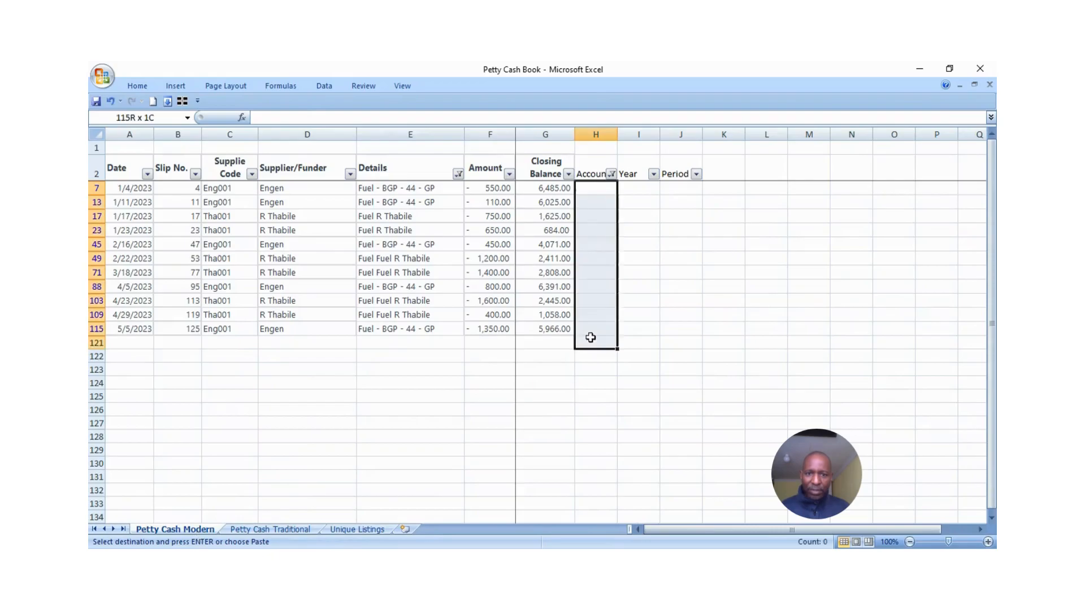
pyautogui.click(167, 101)
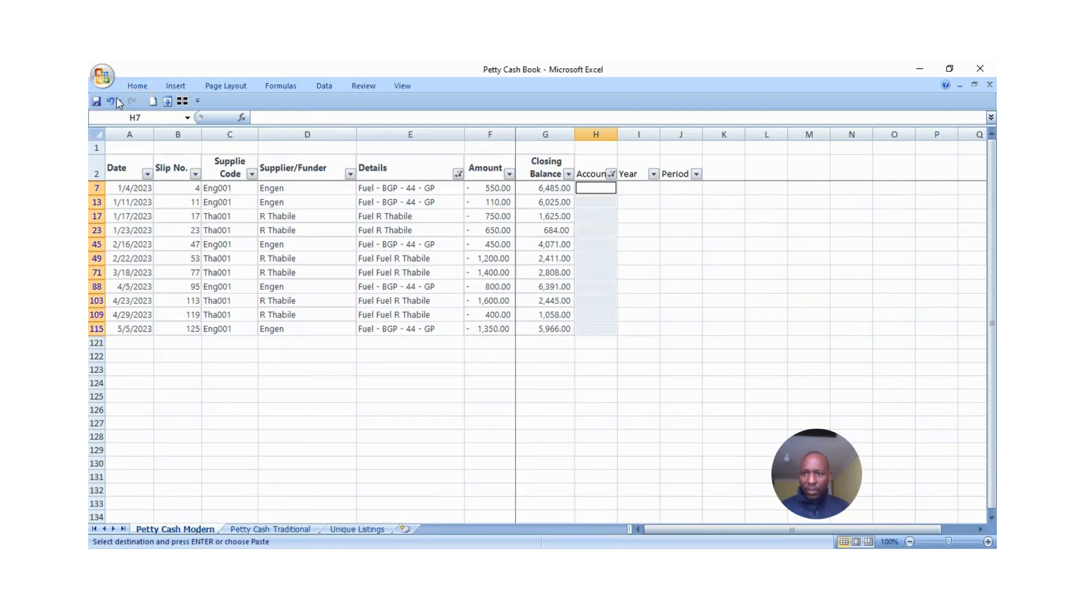
pyautogui.click(145, 89)
pyautogui.click(109, 122)
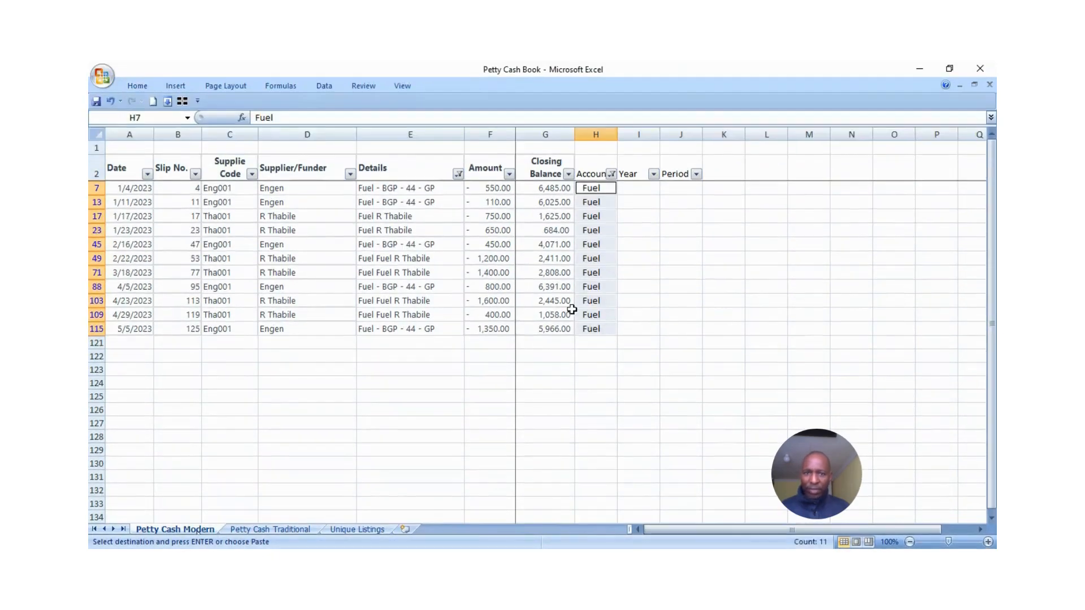
pyautogui.click(495, 305)
# Clear the filter from Details and deselect every item in its filter list.
pyautogui.click(456, 167)
pyautogui.click(458, 175)
pyautogui.click(392, 237)
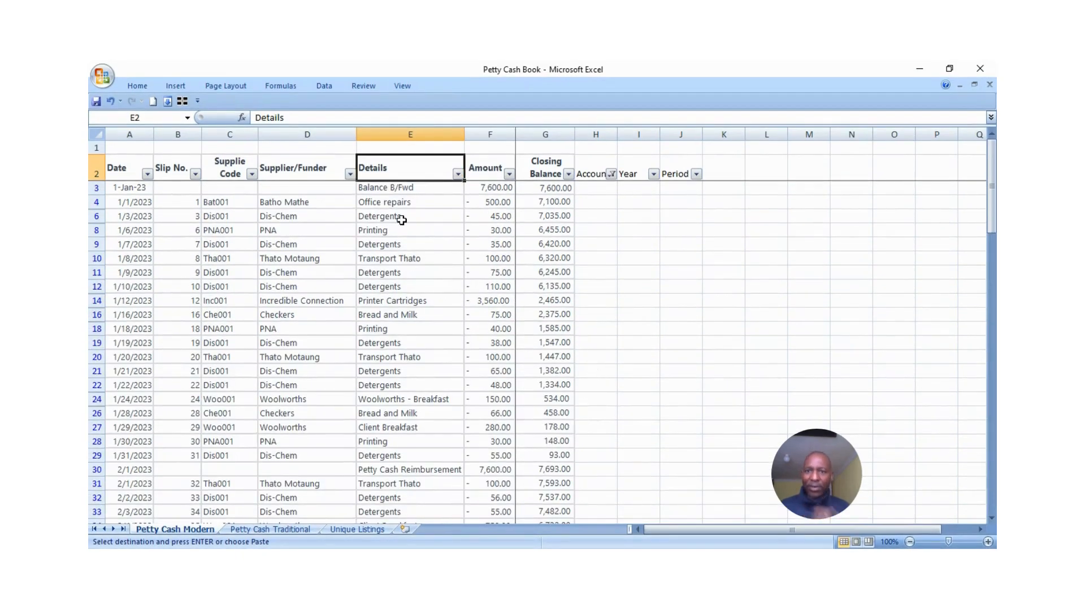
pyautogui.click(457, 174)
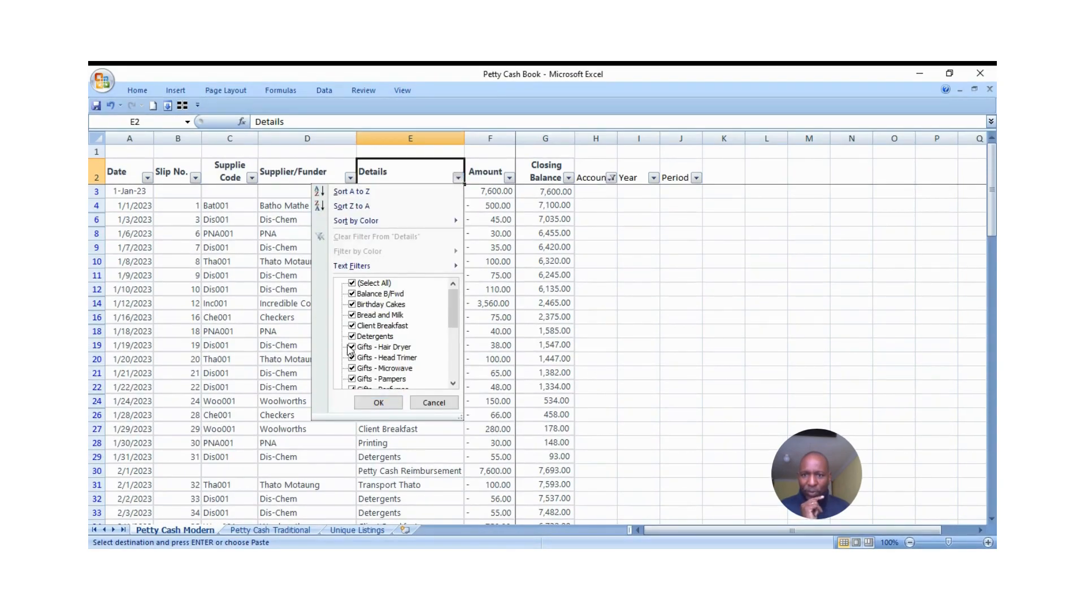
pyautogui.click(354, 284)
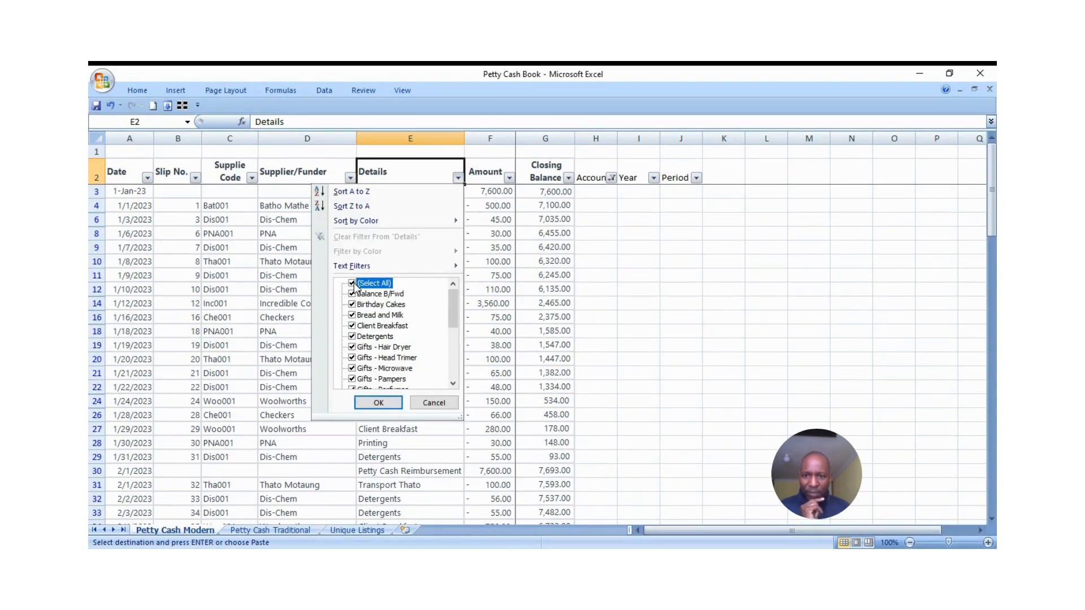
# Filter Details to the Gifts items: Hair Dryer, Head Trimer, Microwave, Pampers, Perfumes, Slimming Tea, Sunglasses and Toilteries Humper.
pyautogui.click(352, 347)
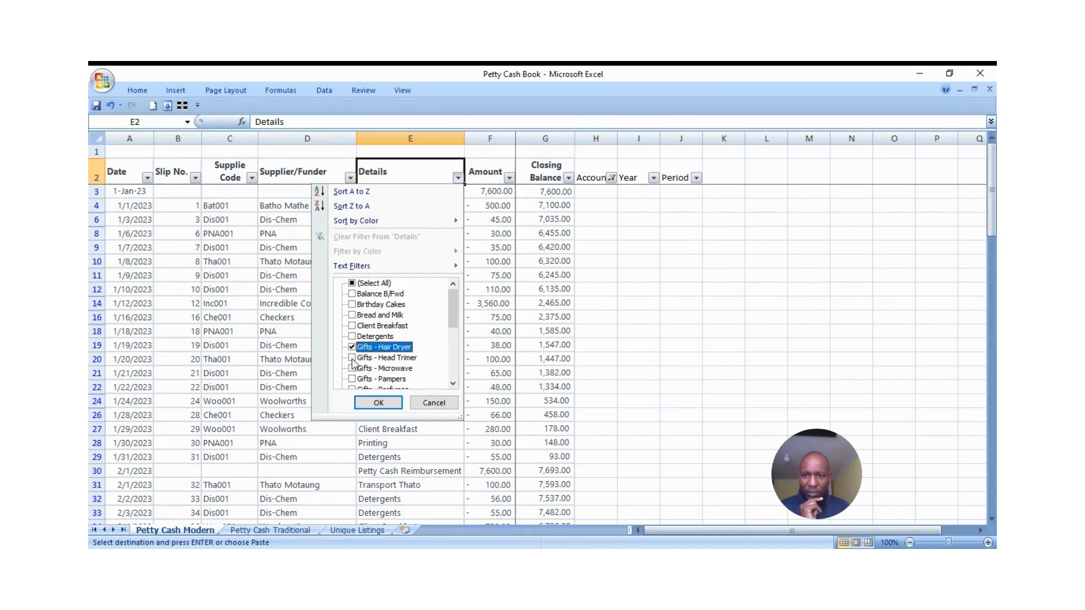
pyautogui.click(353, 358)
pyautogui.click(352, 378)
pyautogui.scroll(-1, 363, 383)
pyautogui.click(352, 358)
pyautogui.click(353, 368)
pyautogui.click(352, 389)
pyautogui.scroll(-2, 353, 390)
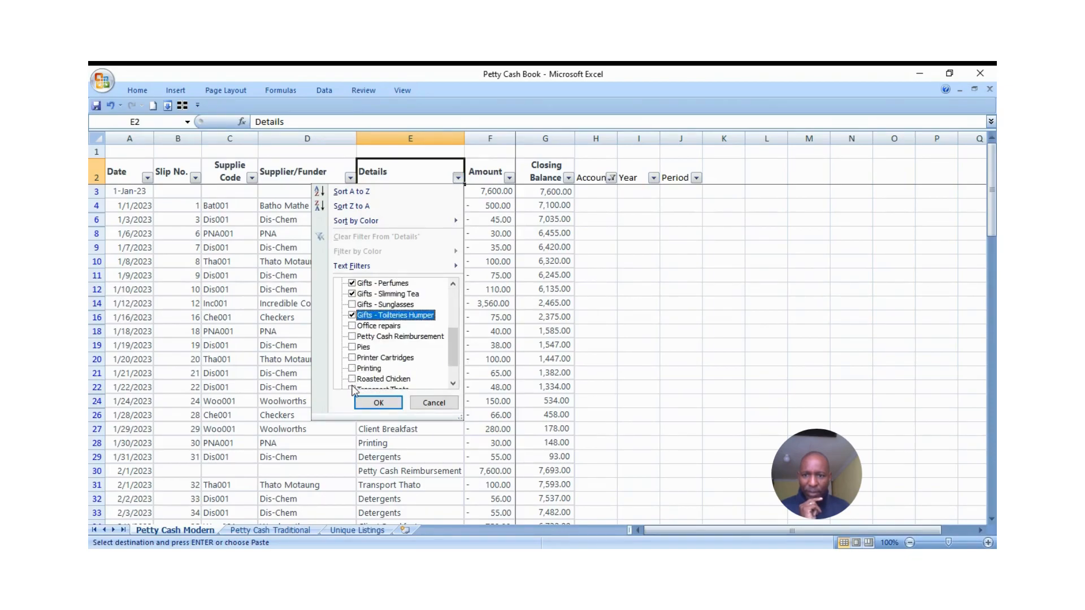
pyautogui.click(354, 305)
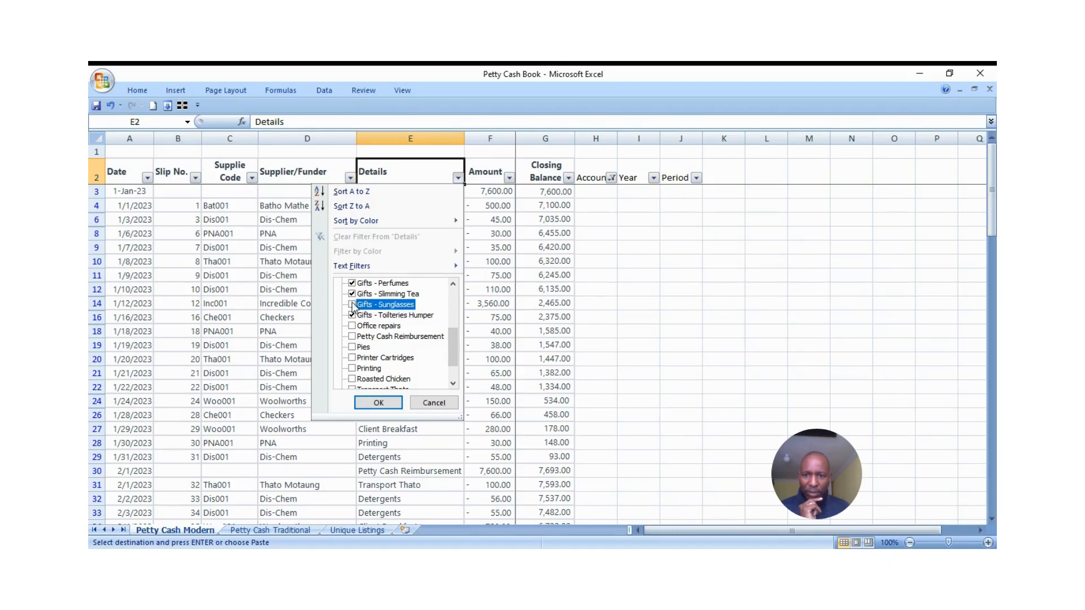
pyautogui.click(378, 402)
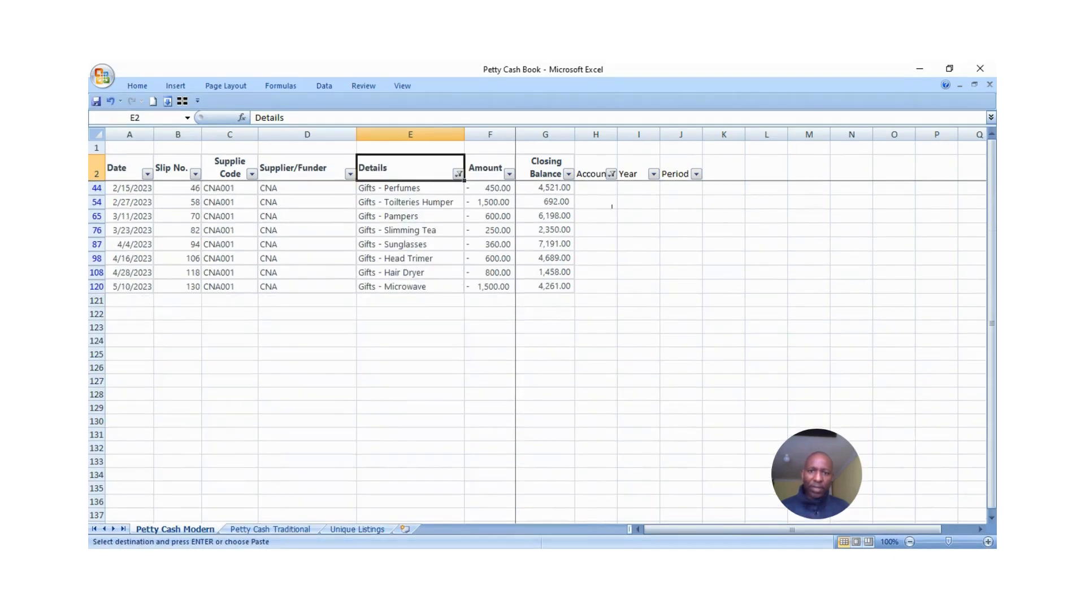
# Copy the Gifts account from the Unique Listings chart of accounts into Account Name for all visible gift rows.
pyautogui.click(371, 529)
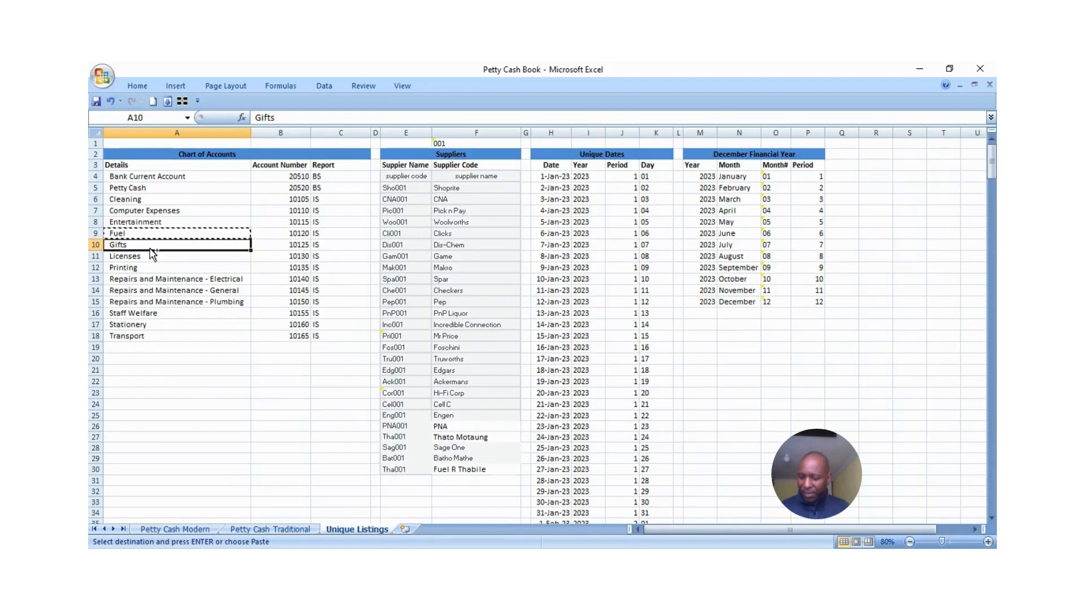
pyautogui.click(252, 531)
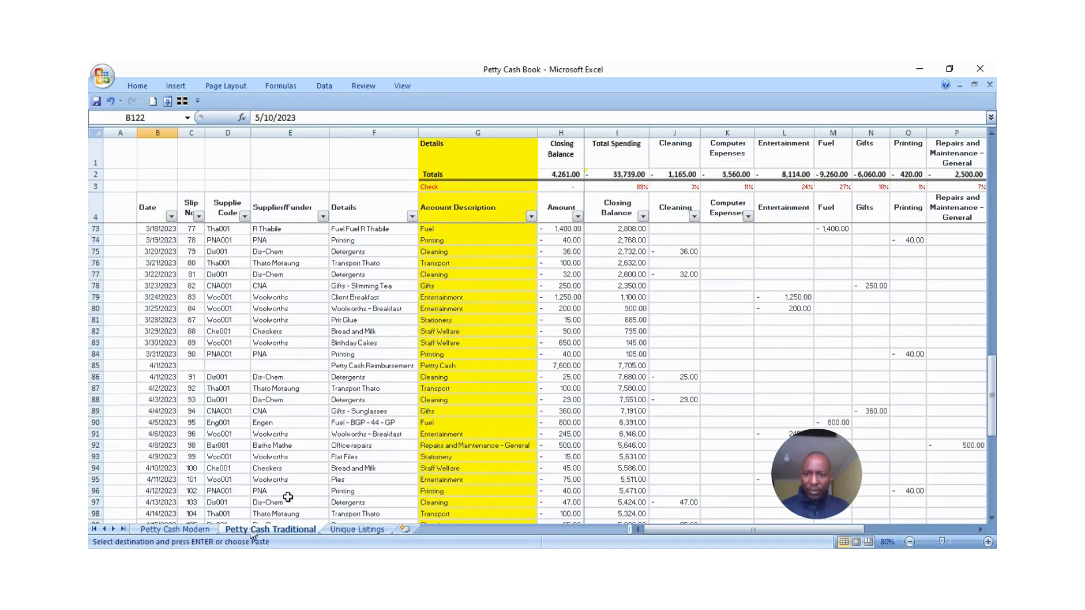
pyautogui.click(357, 531)
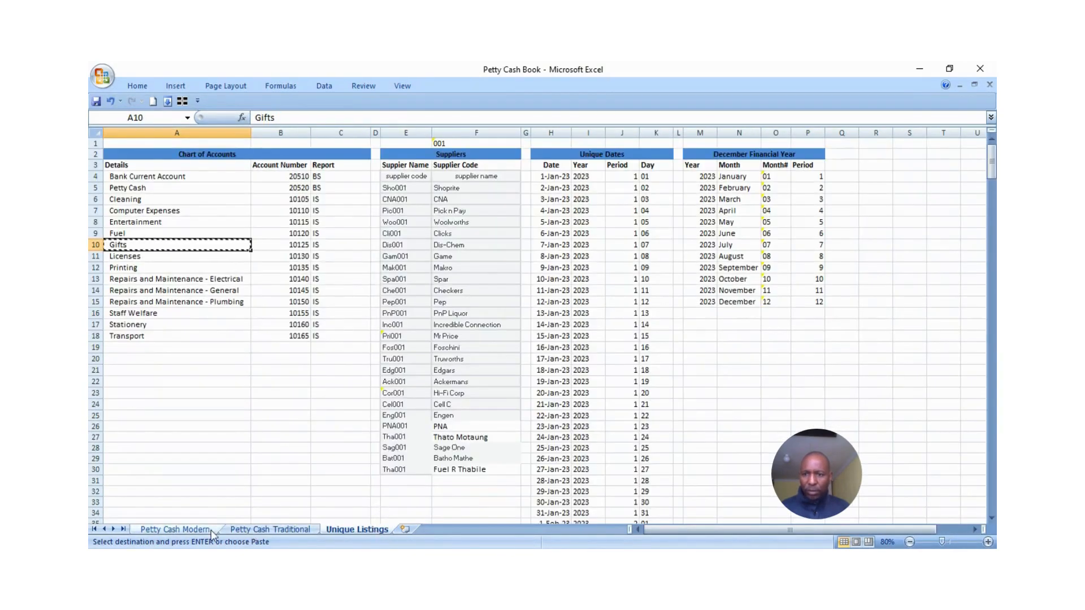
pyautogui.click(180, 531)
pyautogui.click(635, 193)
pyautogui.moveTo(596, 190); pyautogui.dragTo(585, 288)
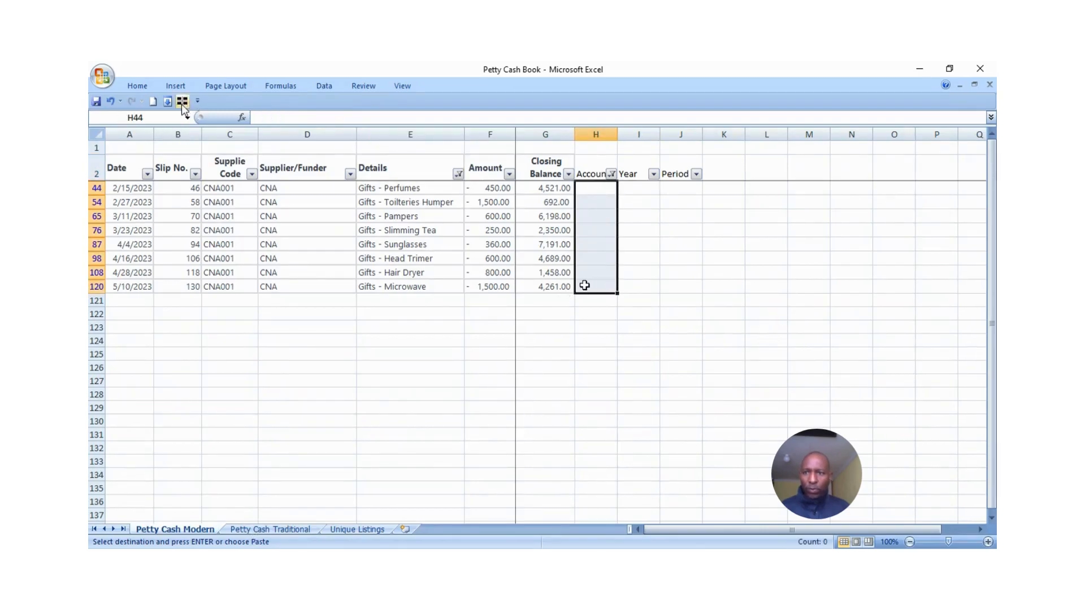
pyautogui.hotkey('ctrl', 'v')
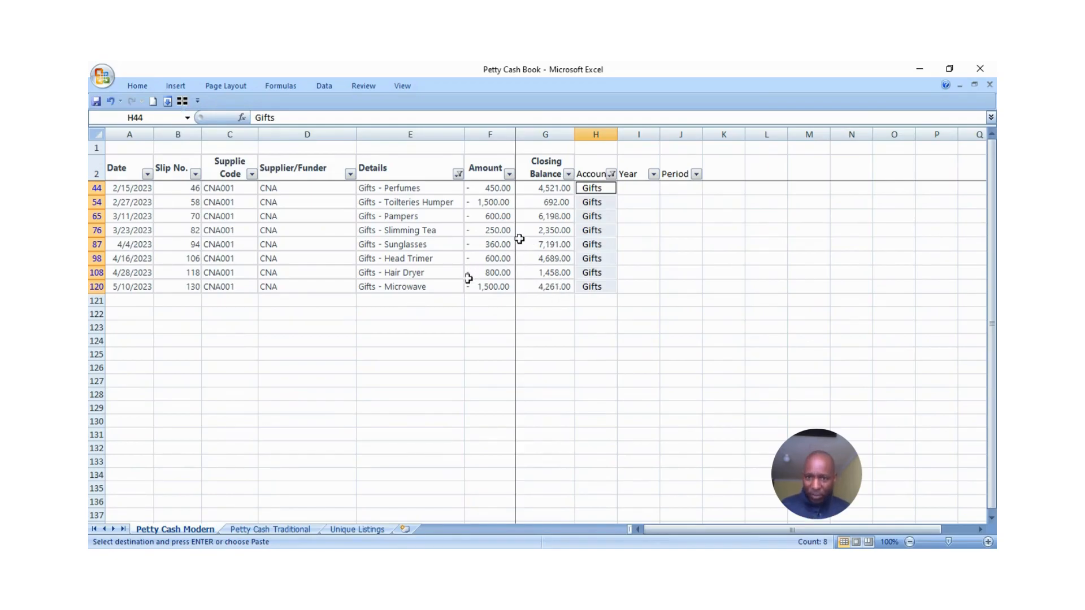
# Clear the gift selection from the Details filter and filter Details to Detergents only.
pyautogui.click(457, 174)
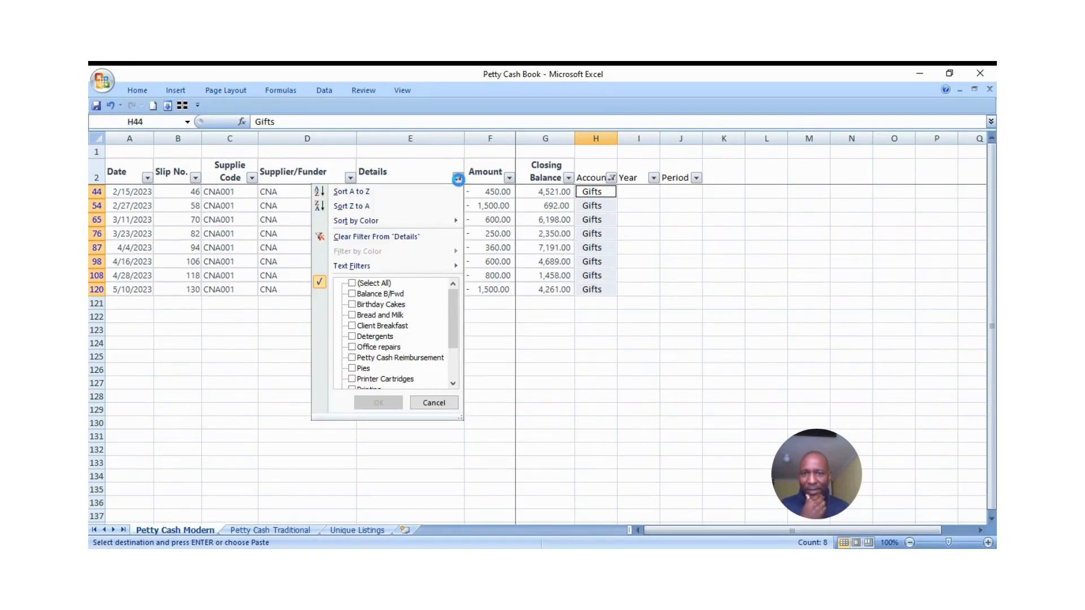
pyautogui.click(367, 237)
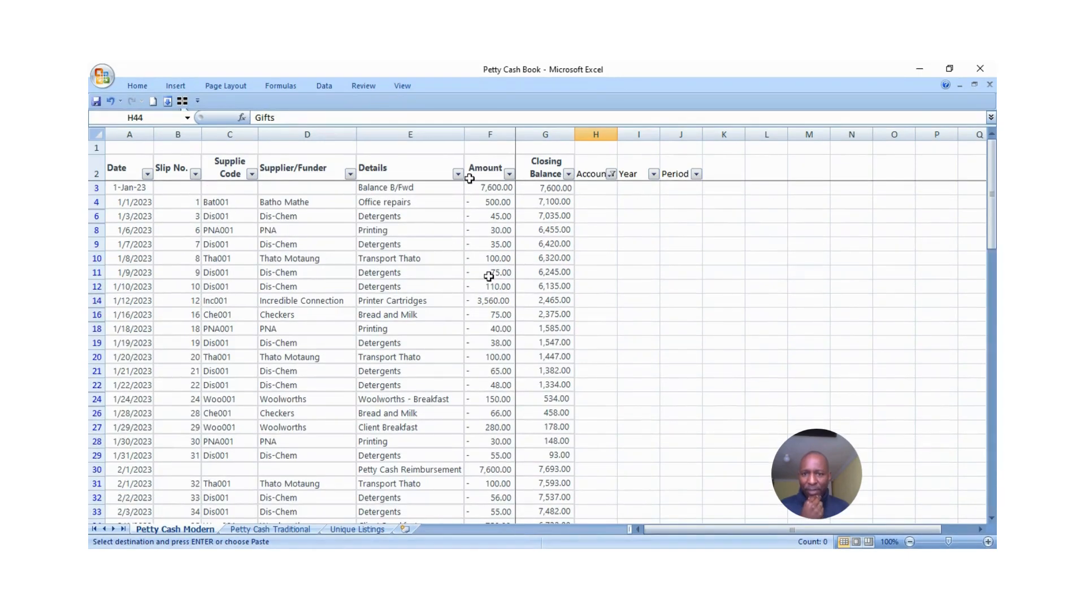
pyautogui.click(458, 175)
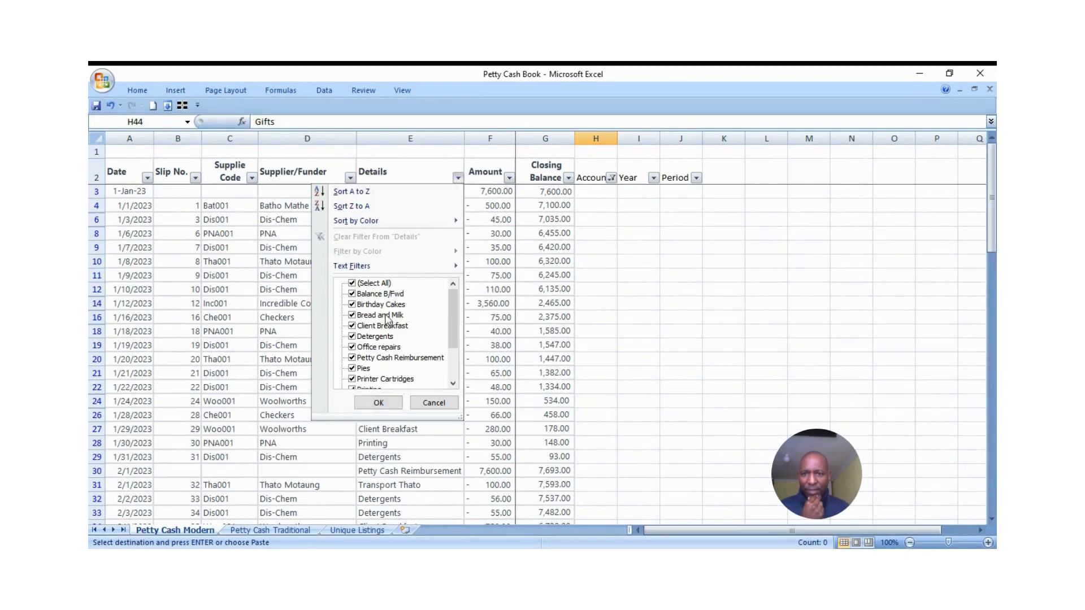
pyautogui.click(352, 283)
pyautogui.click(355, 345)
pyautogui.click(352, 337)
pyautogui.click(351, 348)
pyautogui.click(388, 406)
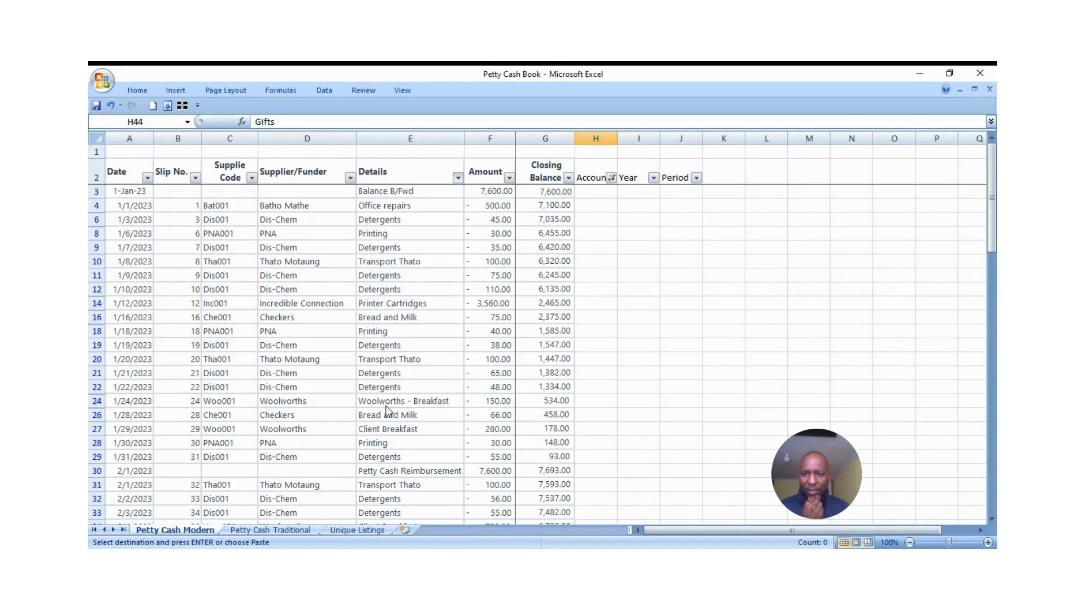
# Enter Cleaning as the Account Name of the first Detergents row, H6.
pyautogui.click(581, 193)
pyautogui.write('Cleaning')
pyautogui.press('Return')
pyautogui.press('Up')
# Copy Cleaning from H6 into the Account Name cells of only the remaining visible Detergents rows.
pyautogui.hotkey('ctrl', 'c')
pyautogui.click(547, 221)
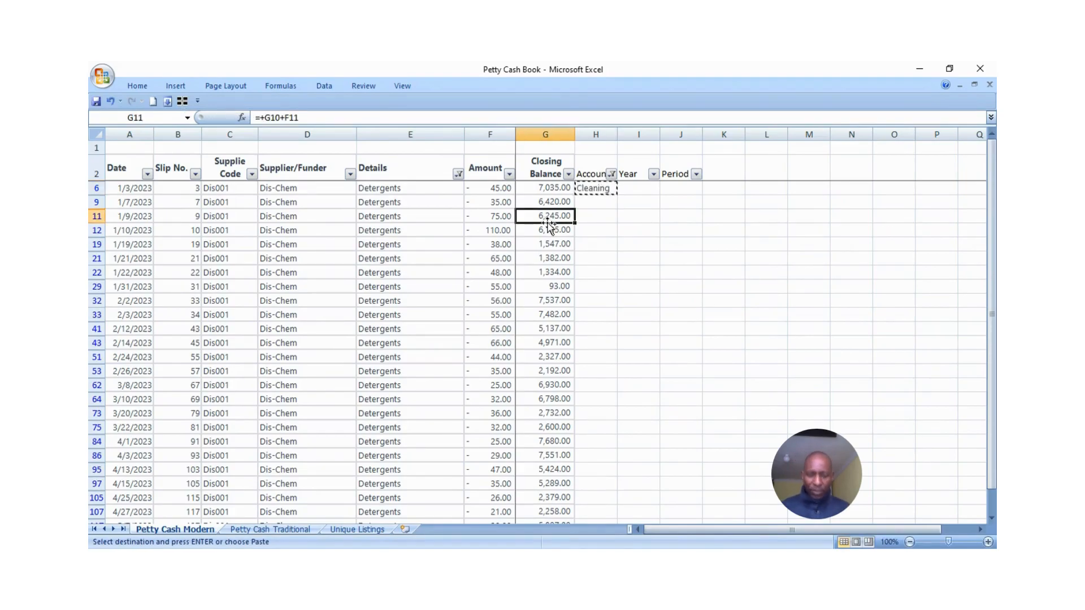
pyautogui.hotkey('ctrl', 'Down')
pyautogui.press('Right')
pyautogui.hotkey('ctrl', 'shift', 'Up')
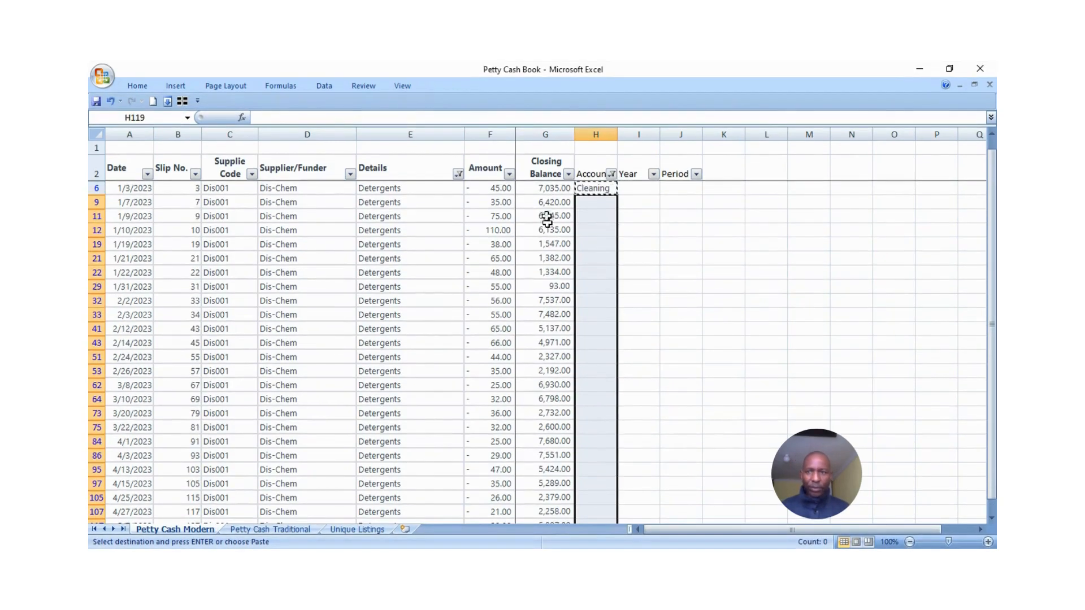
pyautogui.click(183, 102)
pyautogui.hotkey('ctrl', 'v')
pyautogui.moveTo(451, 384); pyautogui.dragTo(449, 372)
# Clear the Detergents selection from the Details filter and filter Details to Birthday Cakes and Bread and Milk only.
pyautogui.click(458, 173)
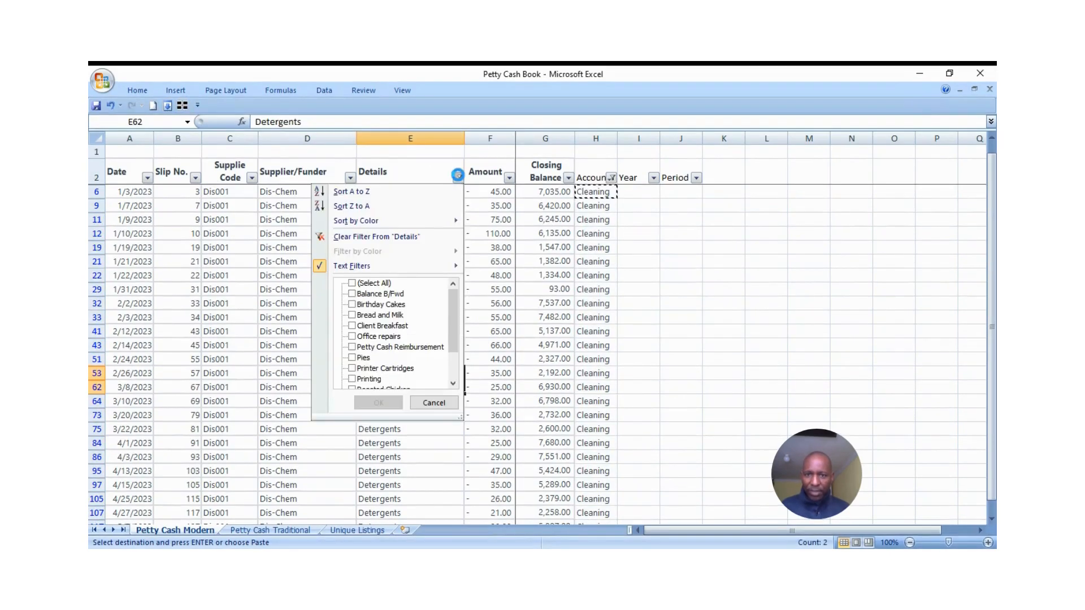
pyautogui.click(375, 236)
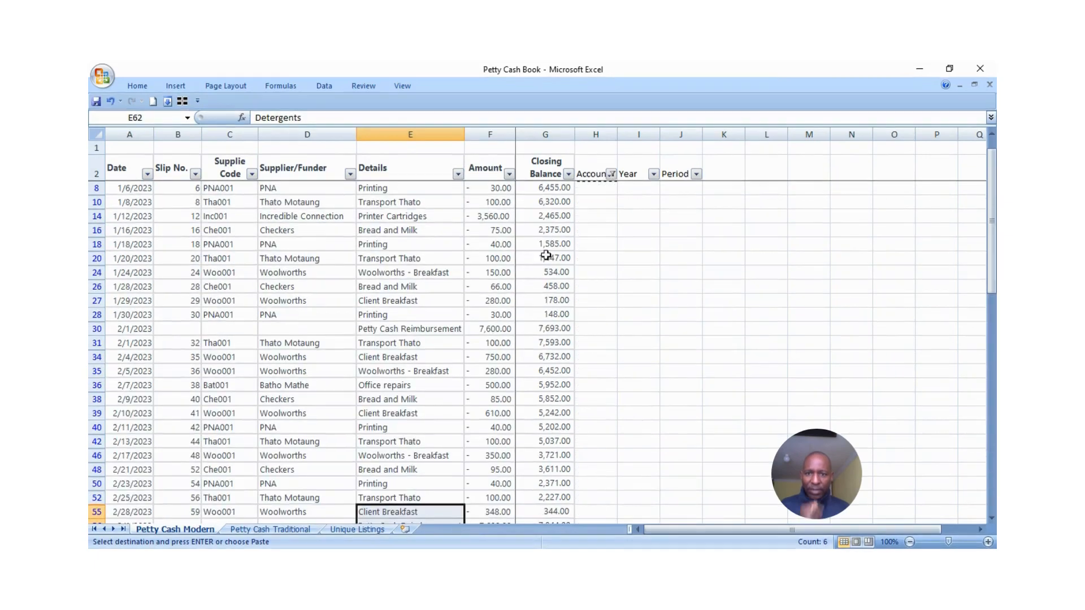
pyautogui.scroll(-10, 447, 283)
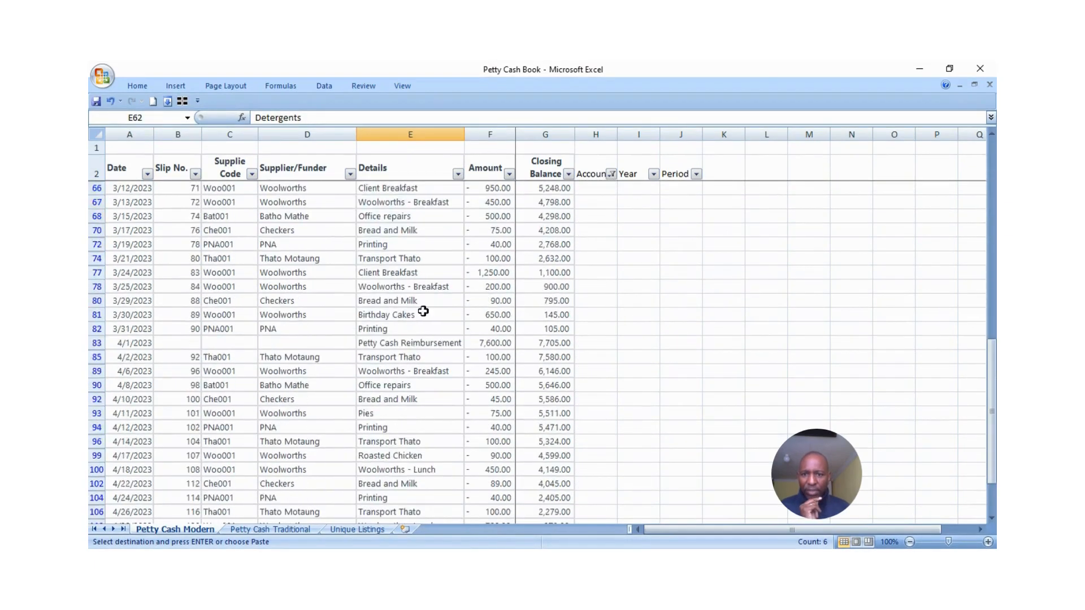
pyautogui.scroll(12, 480, 283)
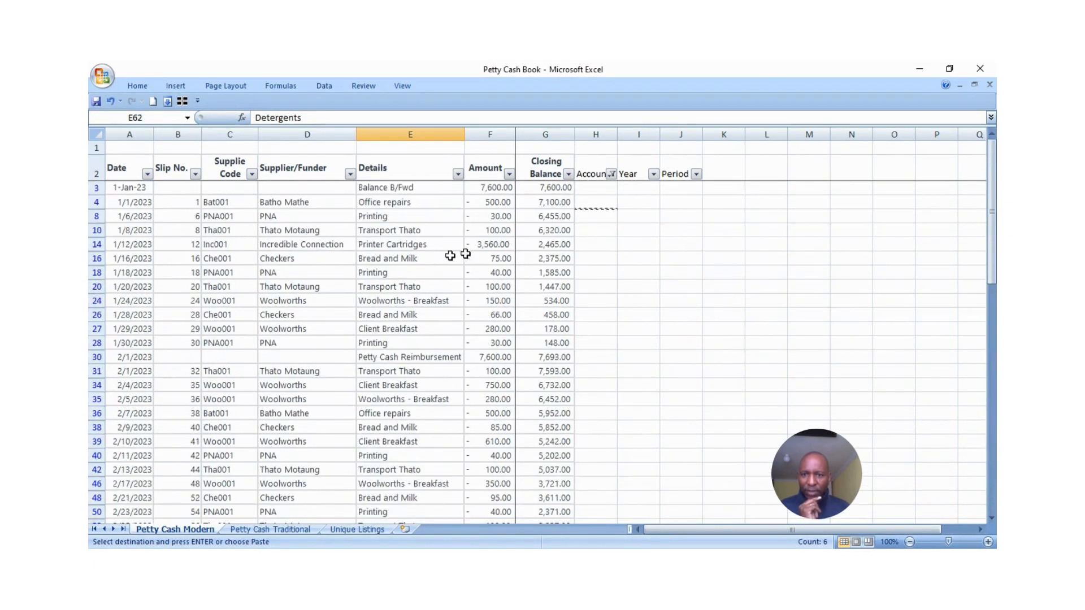
pyautogui.click(457, 174)
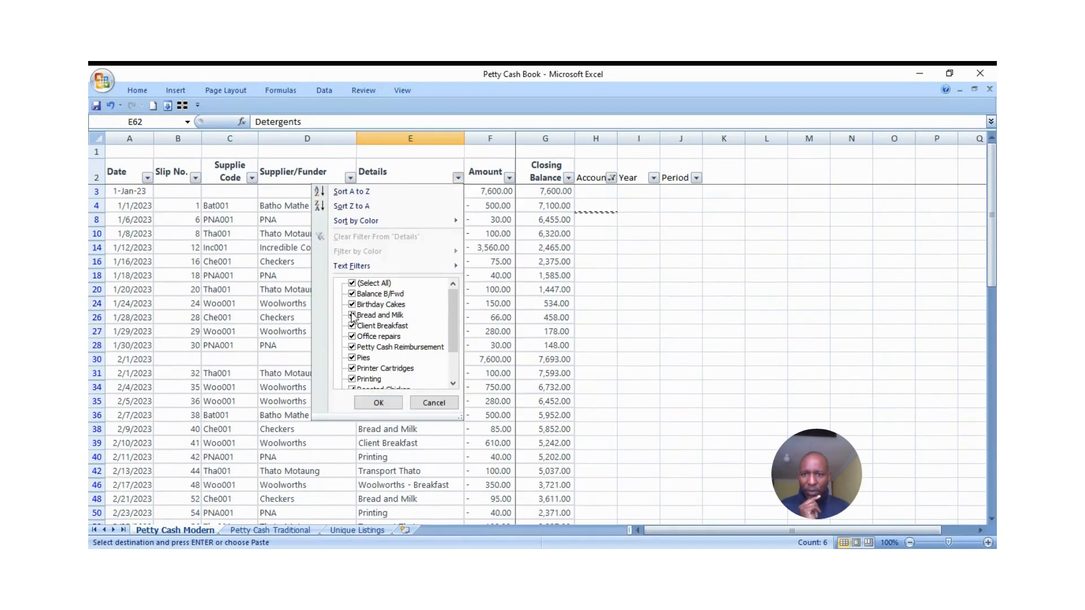
pyautogui.click(353, 283)
pyautogui.click(353, 304)
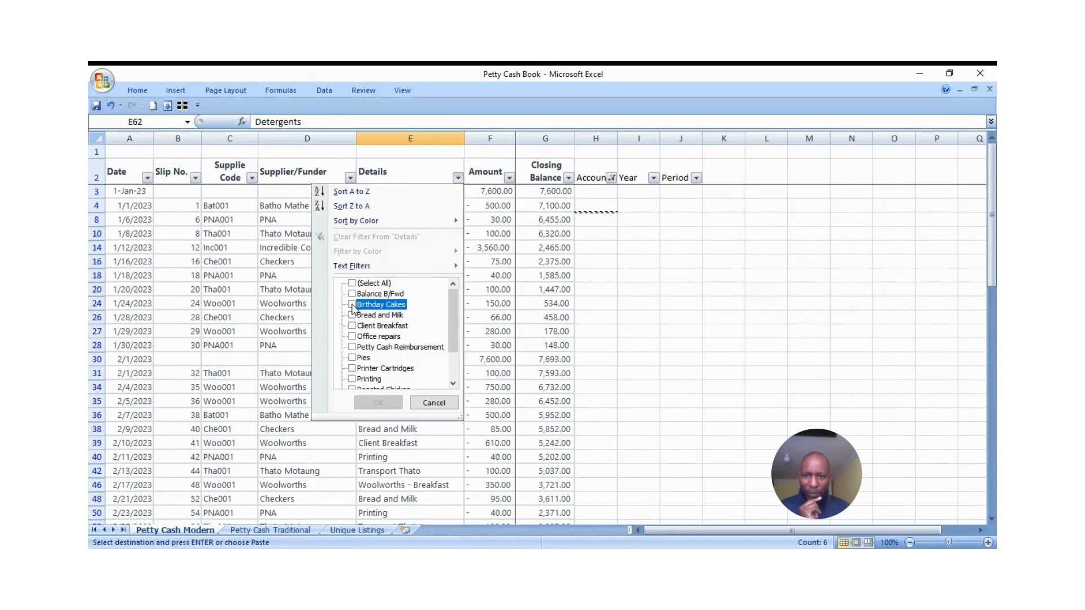
pyautogui.click(352, 315)
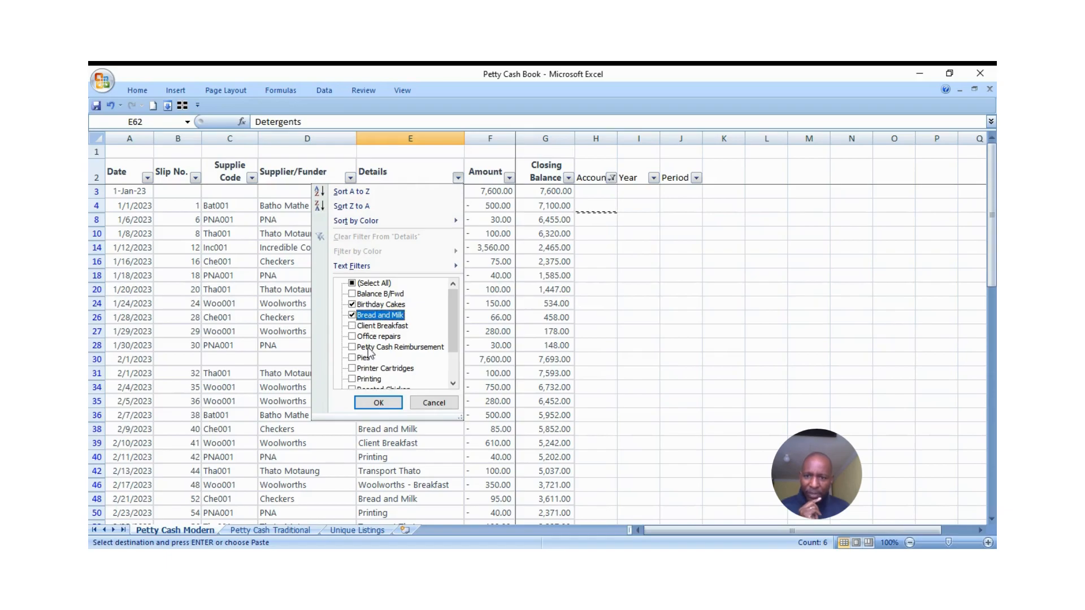
pyautogui.click(378, 403)
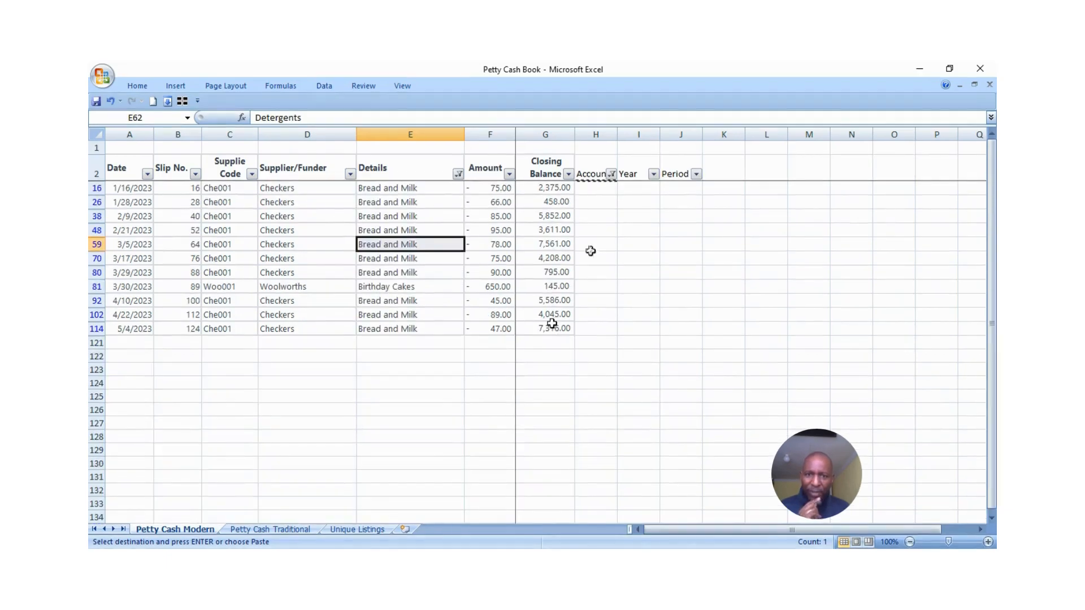
# Copy the Staff Welfare account from the Unique Listings chart of accounts into only the visible Account Name cells of the bread and cake rows.
pyautogui.click(358, 530)
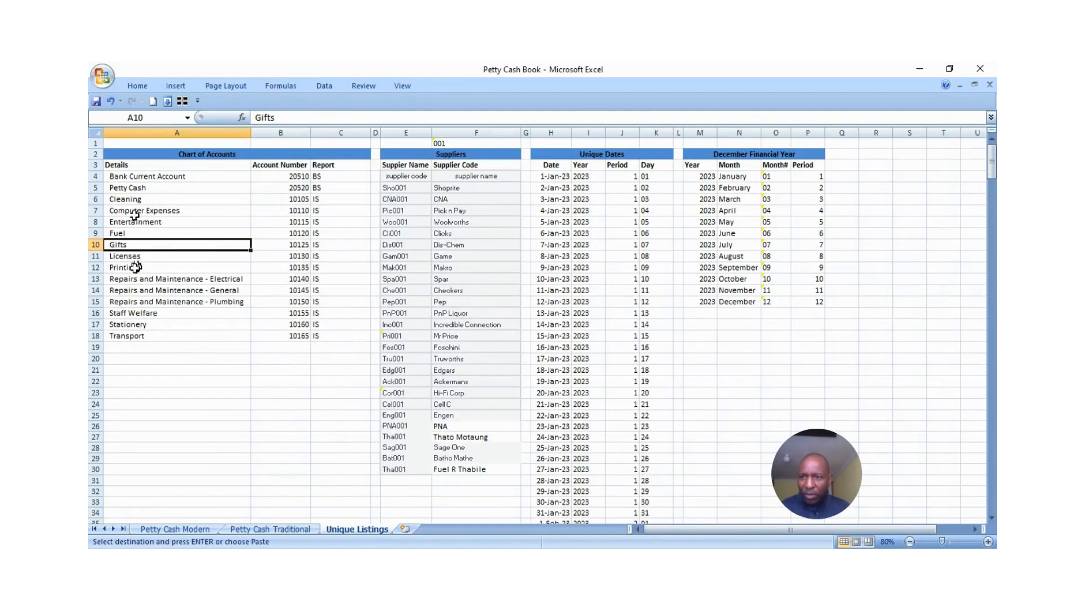
pyautogui.click(146, 314)
pyautogui.hotkey('ctrl', 'c')
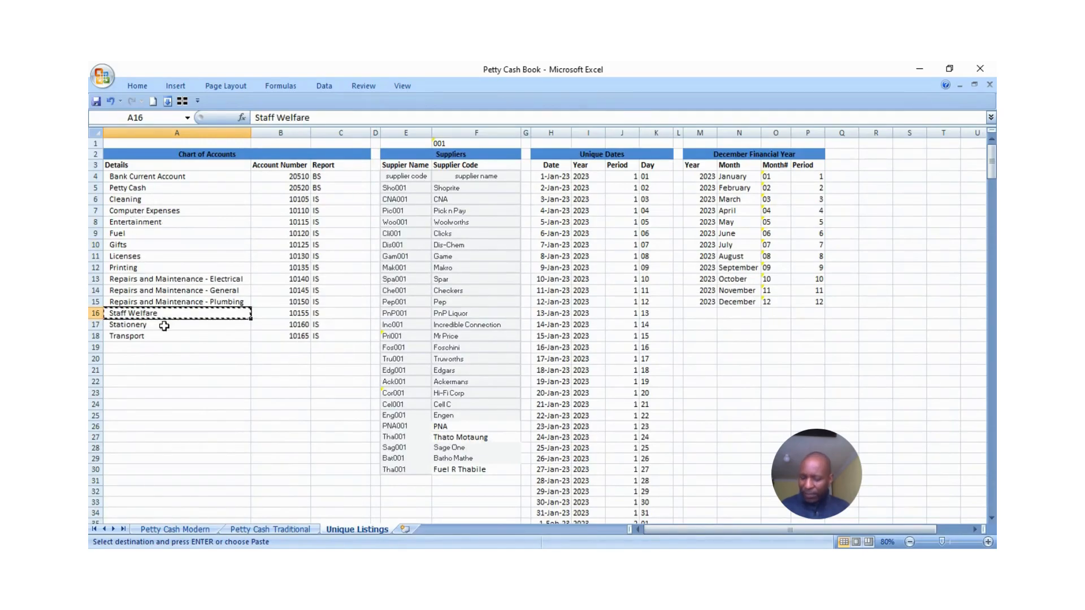
pyautogui.click(162, 530)
pyautogui.moveTo(590, 188); pyautogui.dragTo(577, 325)
pyautogui.click(140, 88)
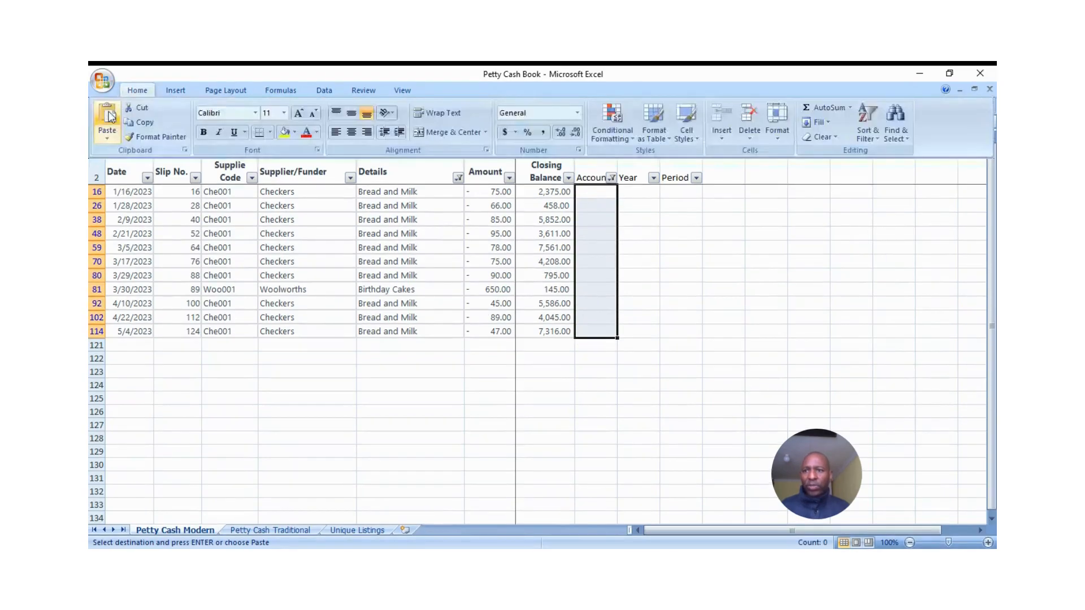
pyautogui.click(130, 91)
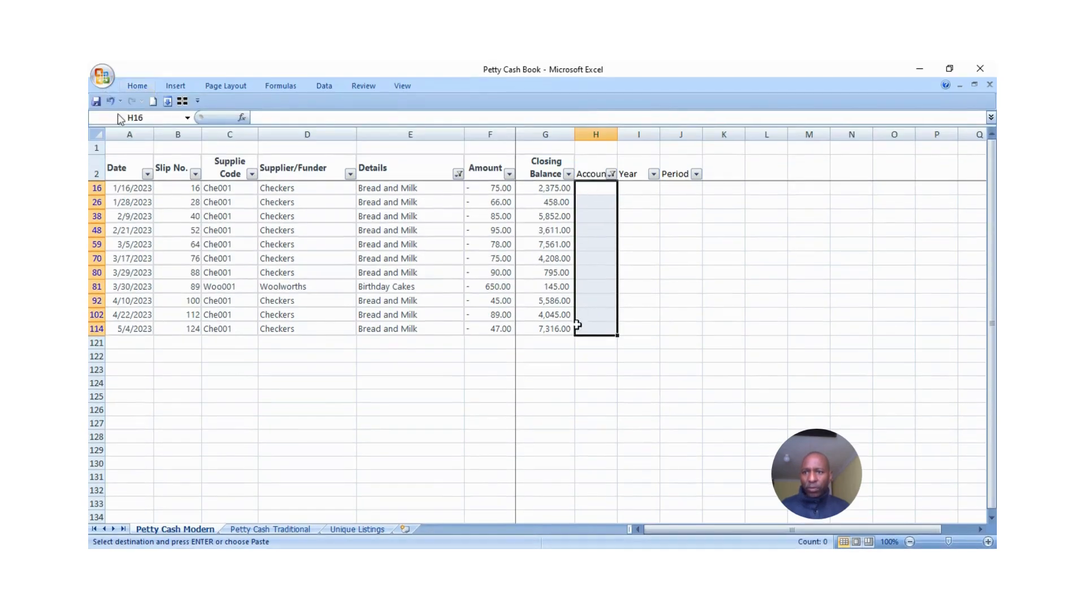
pyautogui.click(182, 102)
pyautogui.hotkey('ctrl', 'v')
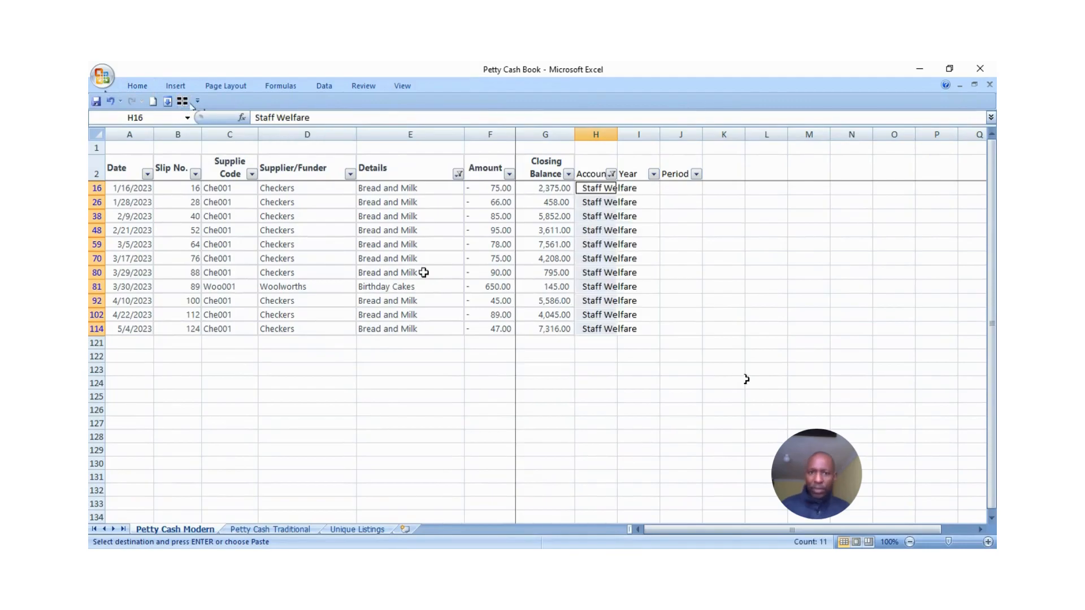
# Clear the Details filter and show only Client Breakfast, Pies, Roasted Chicken, Woolworths - Breakfast and Woolworths - Lunch.
pyautogui.click(458, 173)
pyautogui.click(369, 236)
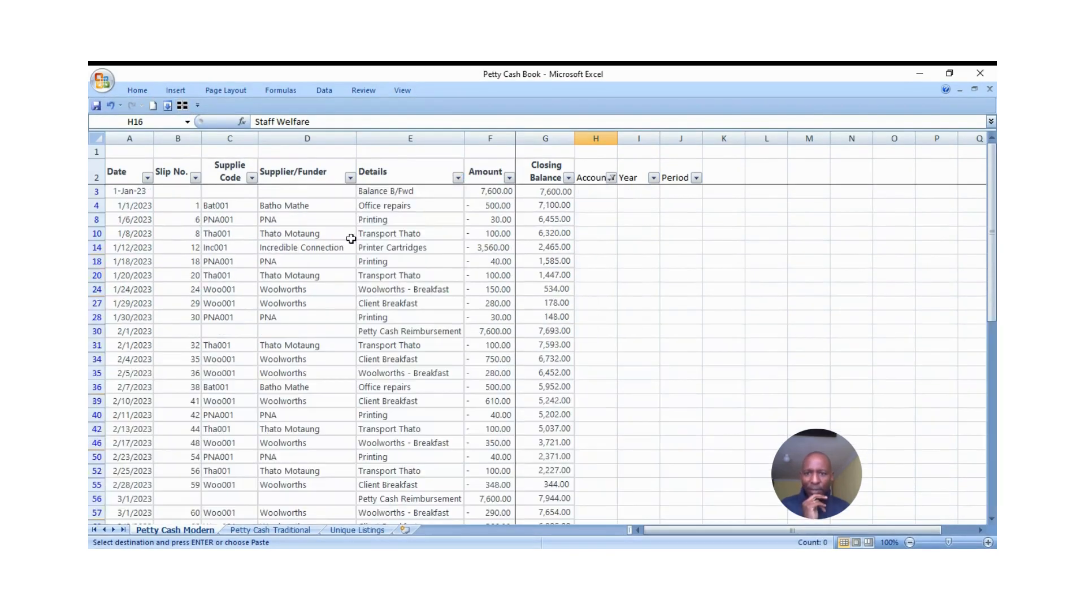
pyautogui.click(457, 174)
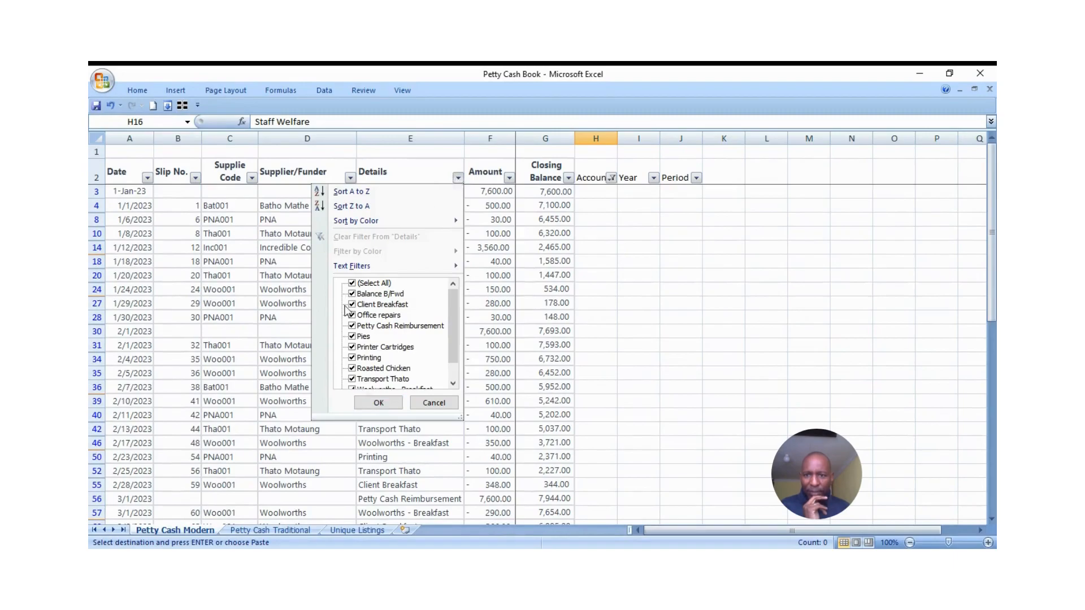
pyautogui.click(352, 284)
pyautogui.click(354, 305)
pyautogui.click(352, 337)
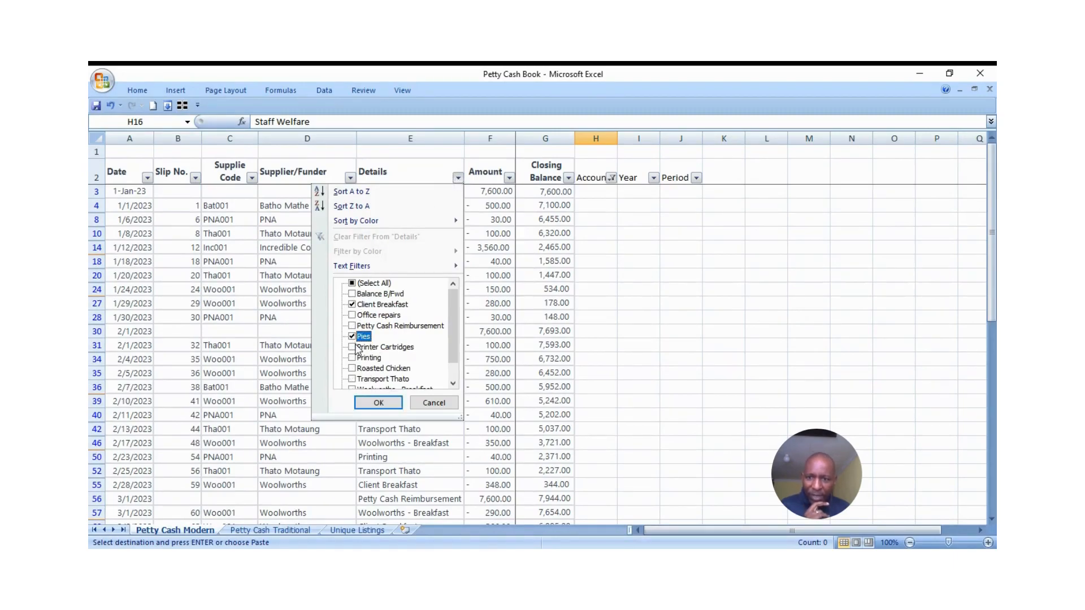
pyautogui.scroll(-1, 355, 345)
pyautogui.click(357, 347)
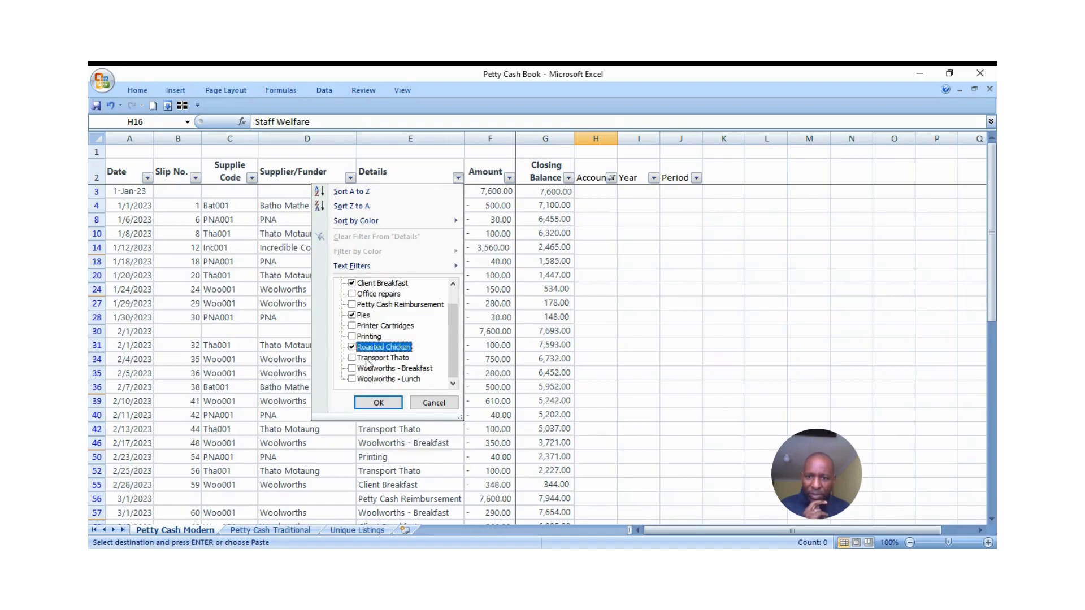
pyautogui.click(352, 368)
pyautogui.click(352, 379)
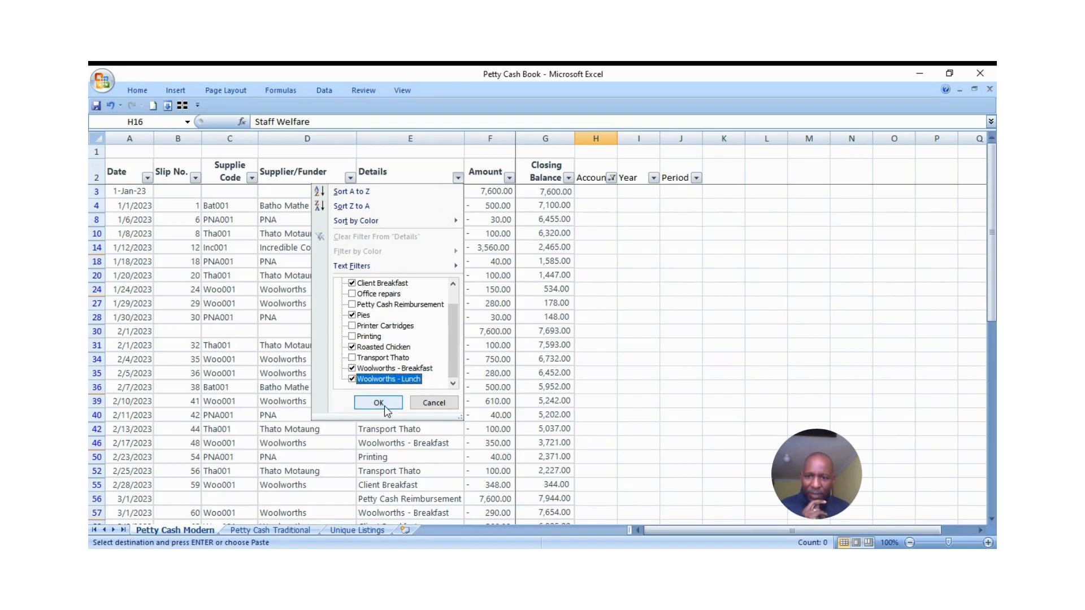
pyautogui.click(383, 403)
# Enter Entertainment as the Account Name in H24 and copy it to only the remaining visible meal rows.
pyautogui.click(595, 190)
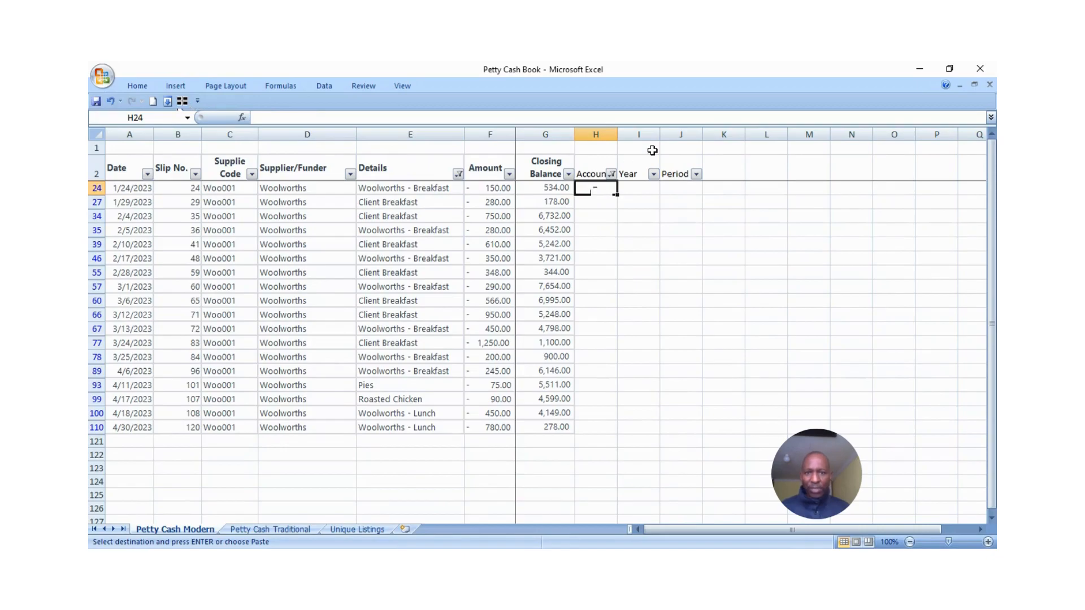
pyautogui.write('Enterta')
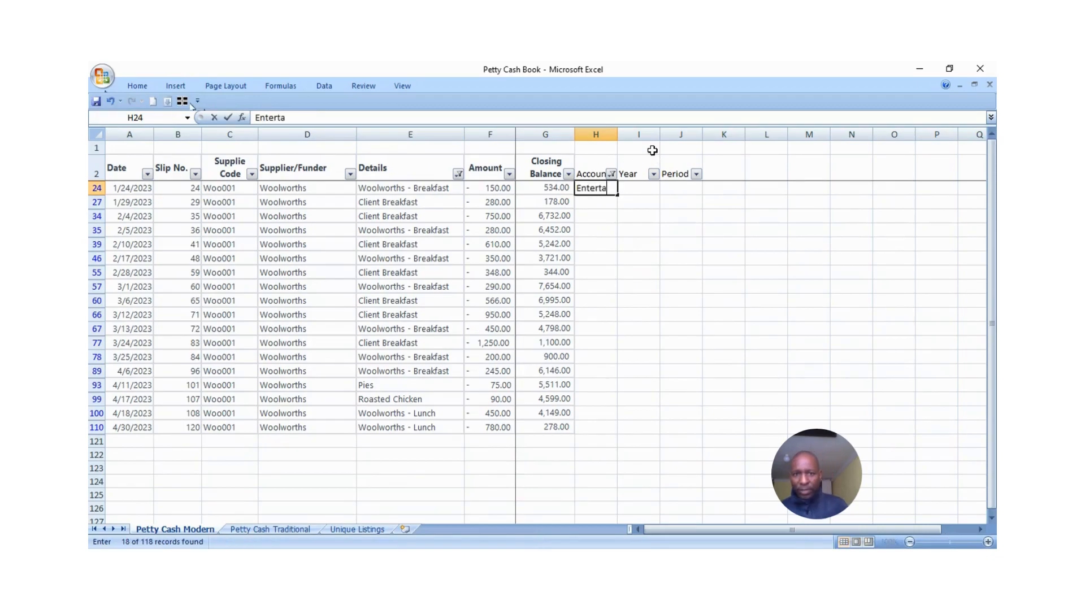
pyautogui.write('inment')
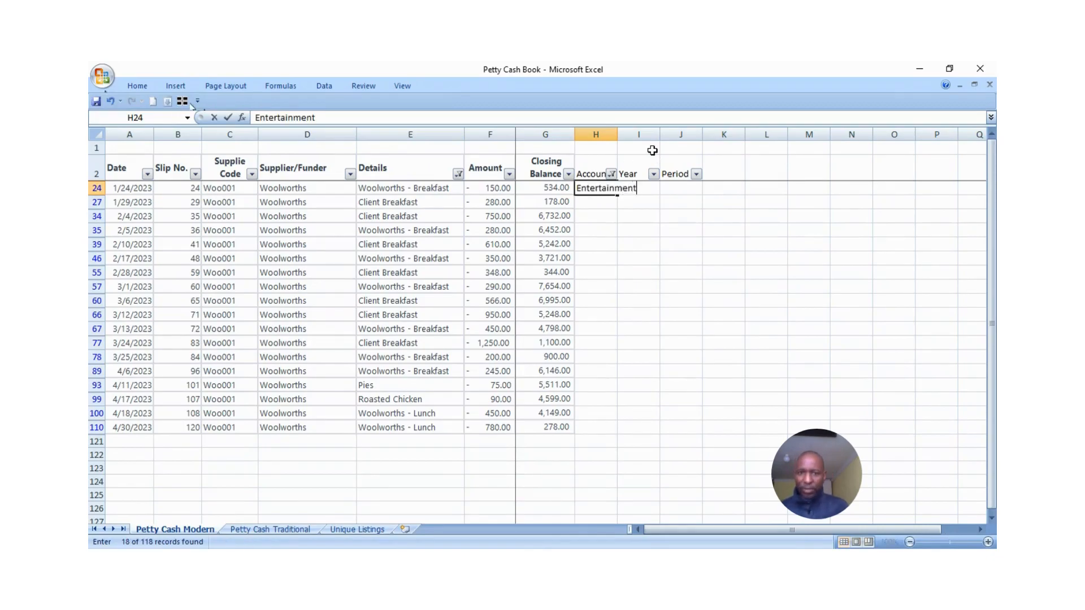
pyautogui.hotkey('ctrl', 'Return')
pyautogui.hotkey('ctrl', 'c')
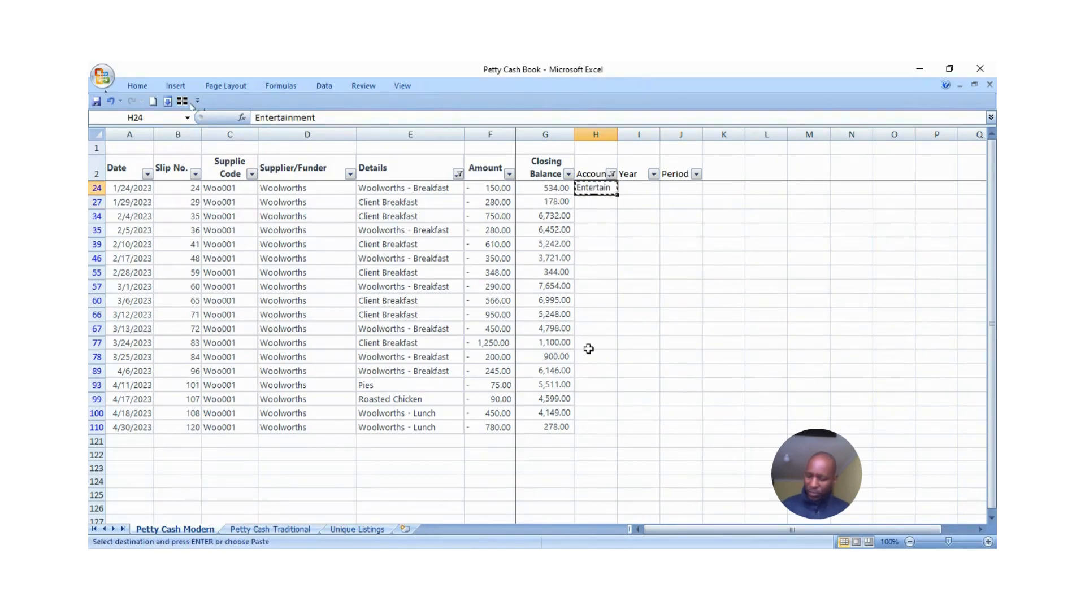
pyautogui.keyDown('shift'); pyautogui.click(582, 421); pyautogui.keyUp('shift')
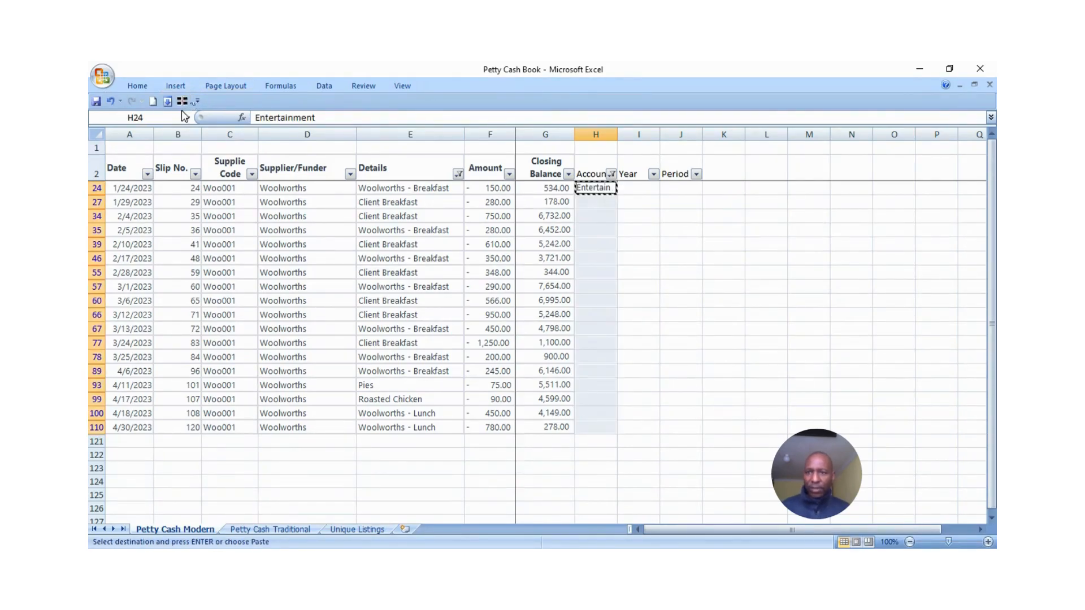
pyautogui.hotkey('ctrl', 'v')
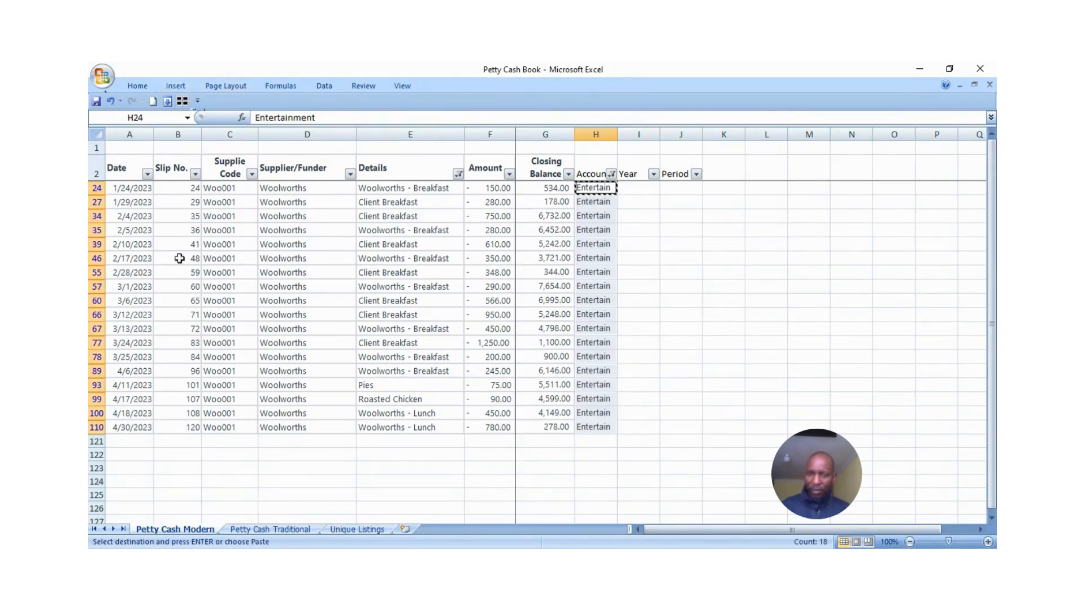
# Clear the meal selection from the Details filter and filter Details to Printing only.
pyautogui.click(458, 173)
pyautogui.click(358, 237)
pyautogui.click(382, 258)
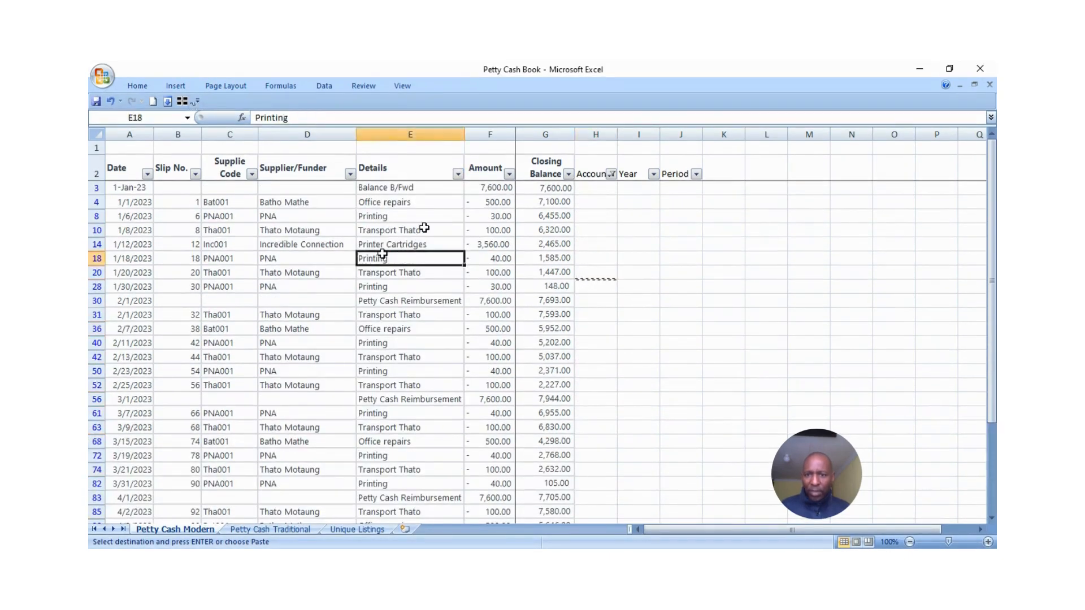
pyautogui.click(458, 173)
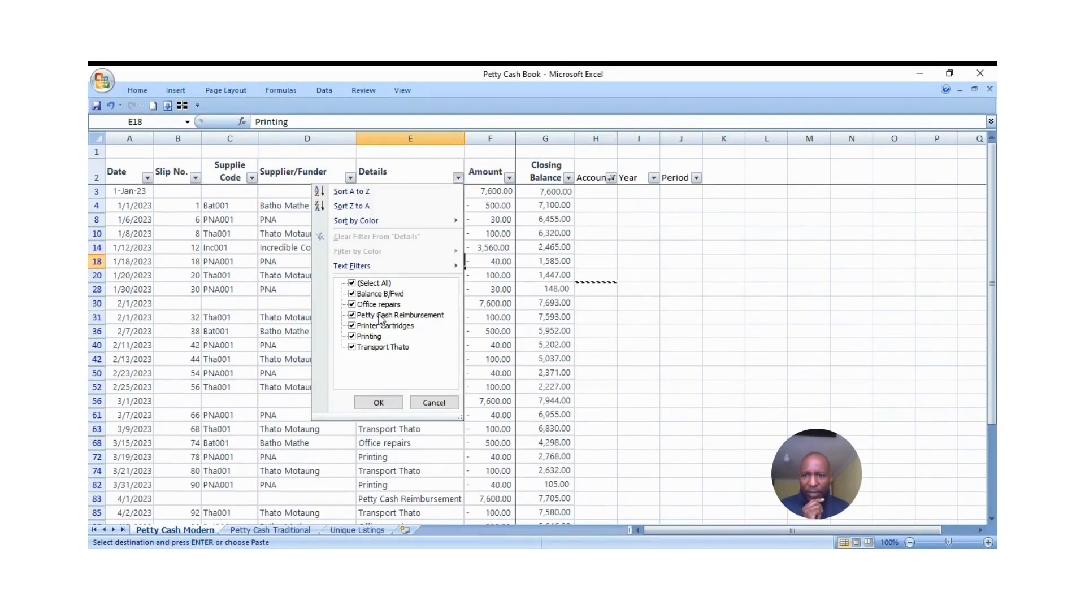
pyautogui.click(351, 279)
pyautogui.click(352, 336)
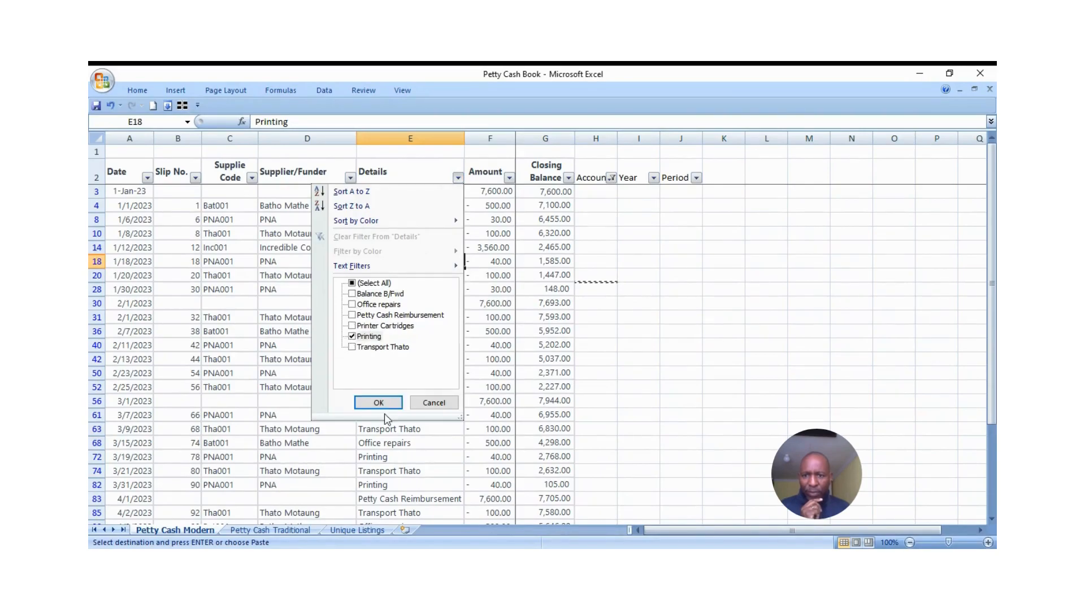
pyautogui.click(379, 403)
# Copy Printing from the first visible Details cell into the Account Name cells of all visible Printing rows only.
pyautogui.click(600, 194)
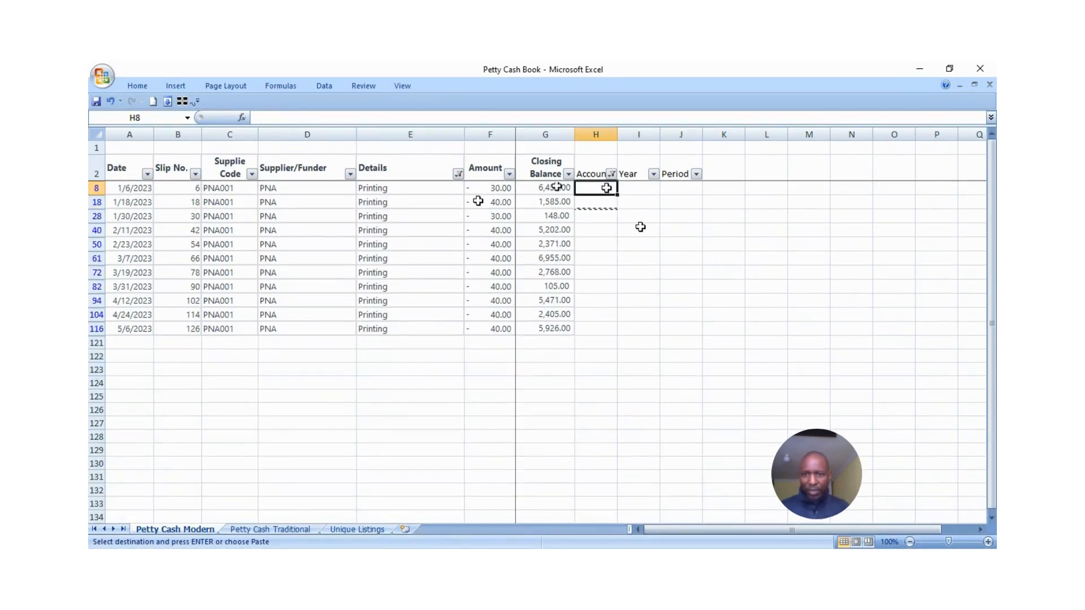
pyautogui.click(398, 186)
pyautogui.hotkey('ctrl', 'c')
pyautogui.click(600, 187)
pyautogui.moveTo(600, 186); pyautogui.dragTo(586, 325)
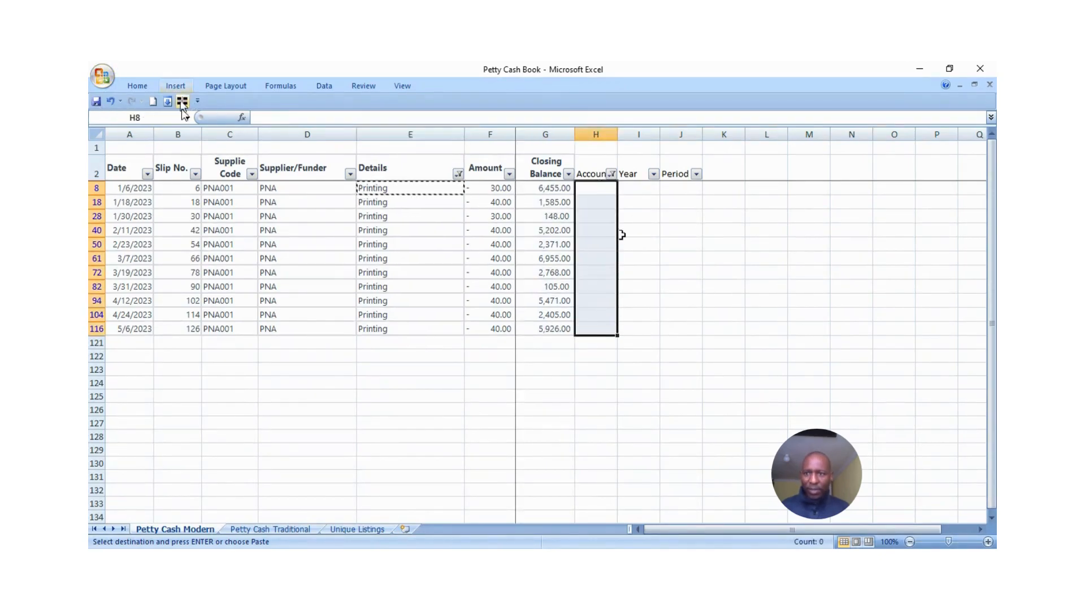
pyautogui.click(182, 102)
pyautogui.hotkey('ctrl', 'v')
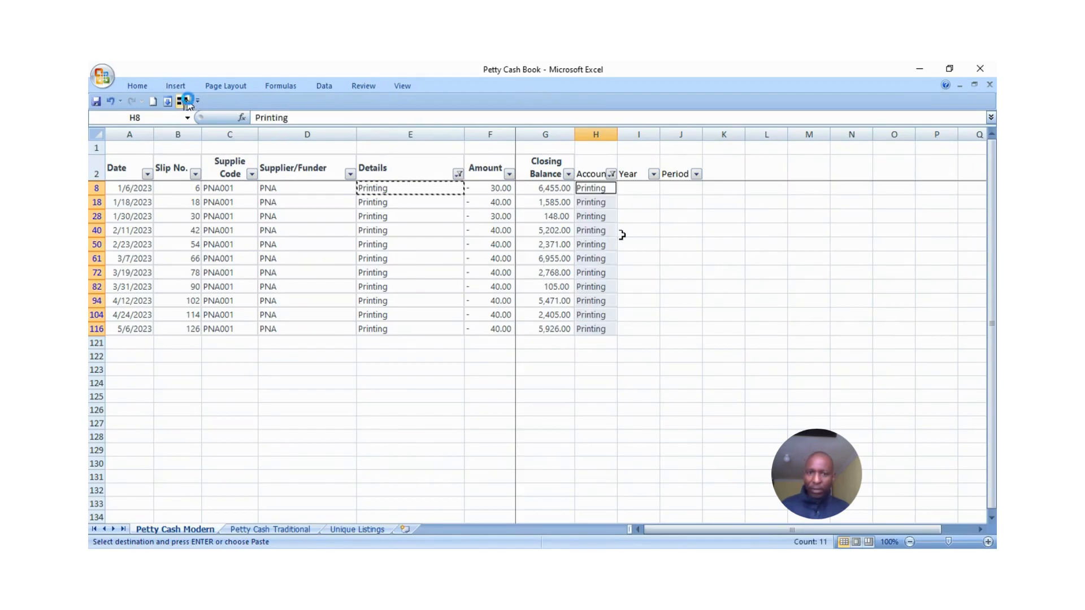
# Clear the Printing selection from the Details filter and filter Details to Office repairs only.
pyautogui.click(458, 174)
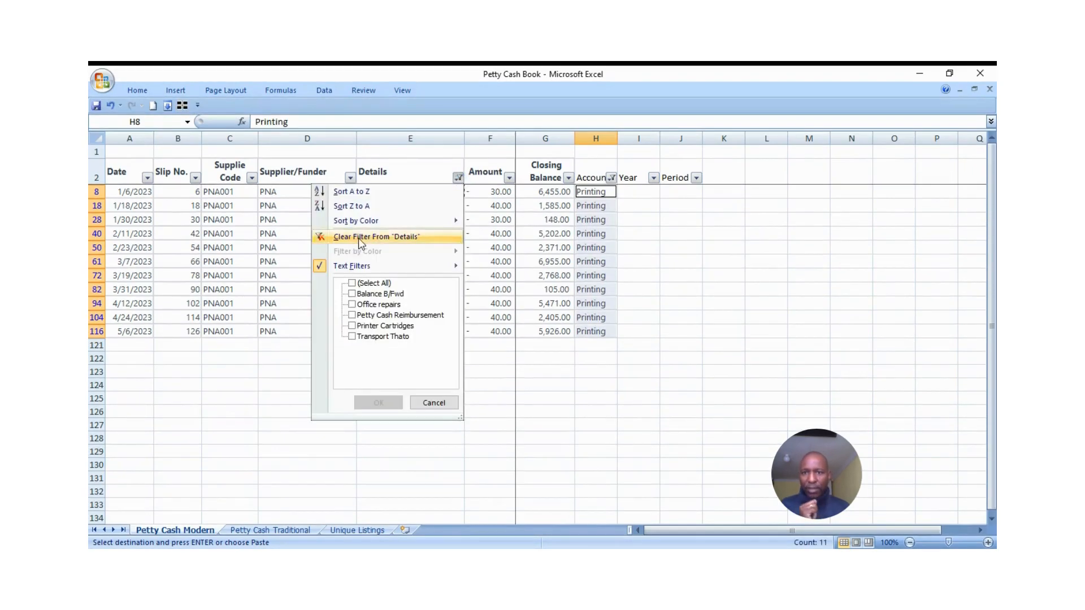
pyautogui.click(361, 238)
pyautogui.click(458, 174)
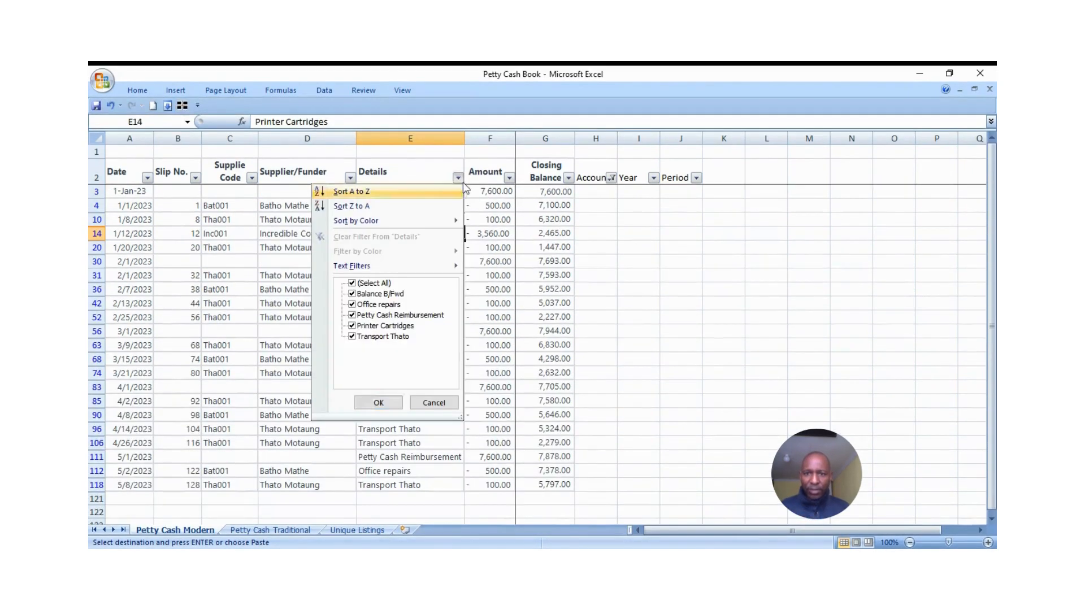
pyautogui.click(352, 283)
pyautogui.click(352, 304)
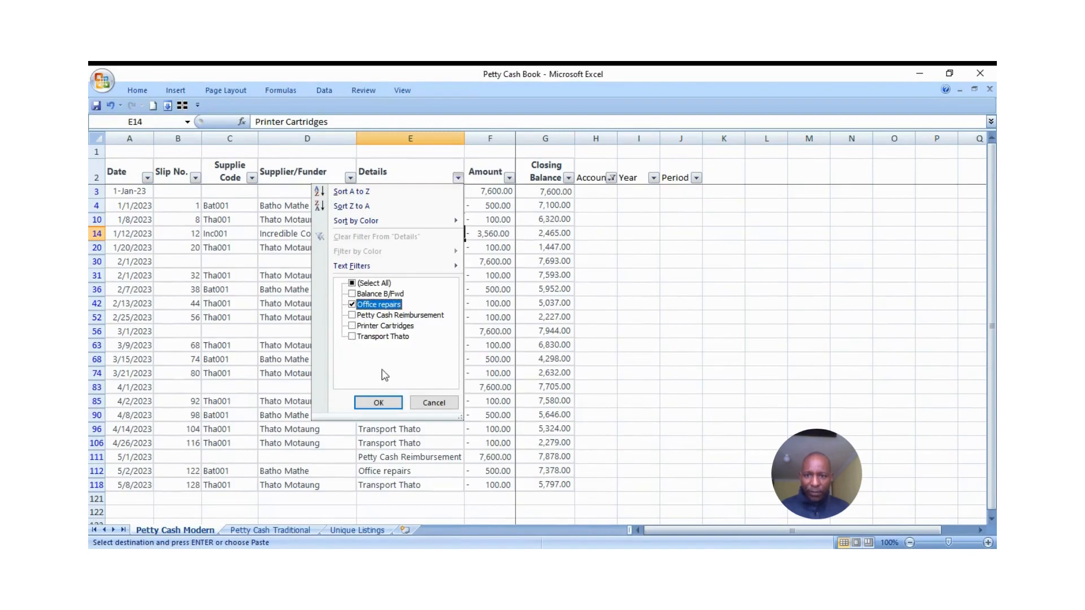
pyautogui.click(378, 403)
# Copy Repairs and Maintenance - General from the chart of accounts into the Account Name cells of all visible Office repairs rows only.
pyautogui.click(332, 529)
pyautogui.click(163, 279)
pyautogui.click(176, 292)
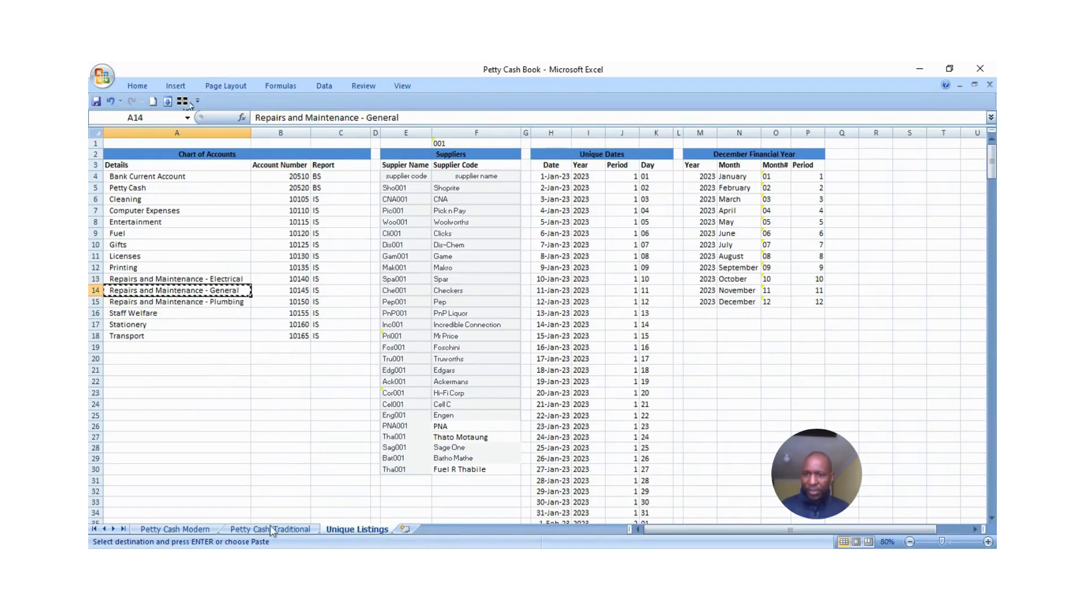
pyautogui.click(175, 530)
pyautogui.moveTo(586, 185); pyautogui.dragTo(577, 244)
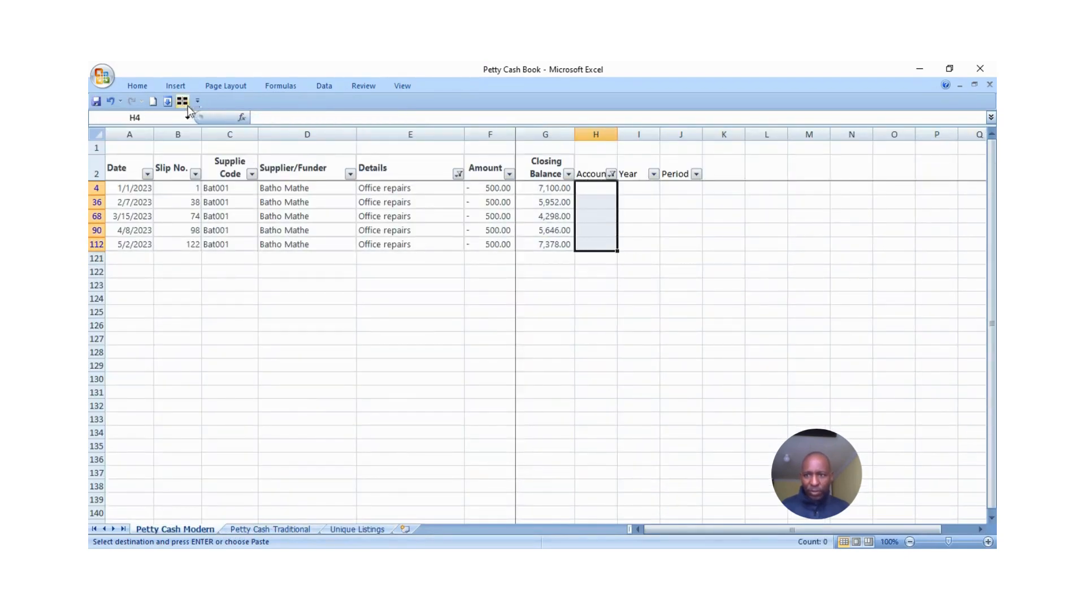
pyautogui.hotkey('ctrl', 'v')
pyautogui.moveTo(589, 366); pyautogui.dragTo(587, 346)
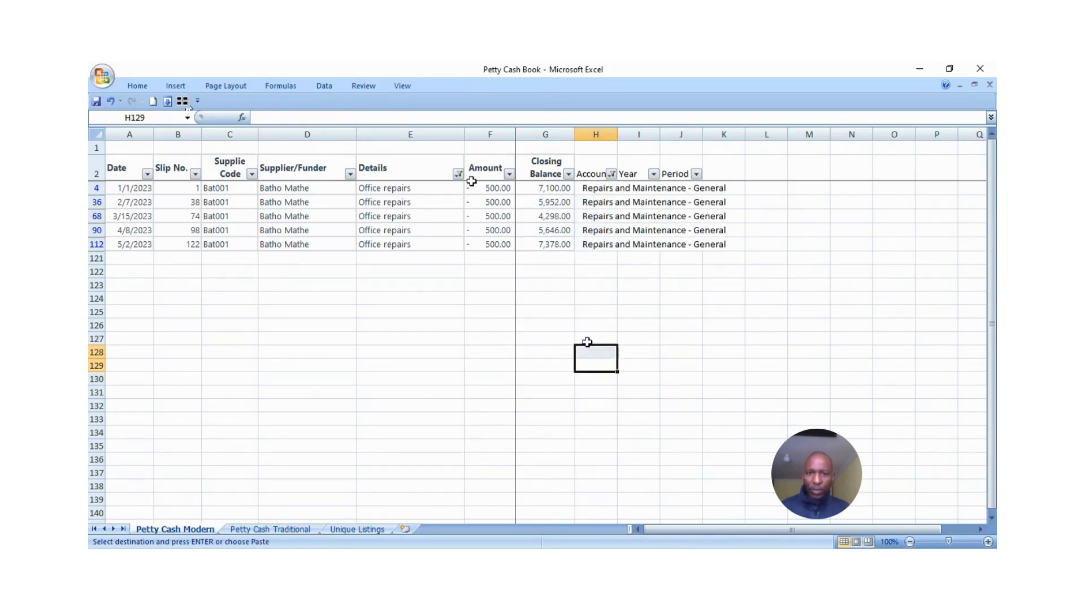
# Filter Details to Petty Cash Reimbursement only.
pyautogui.click(458, 174)
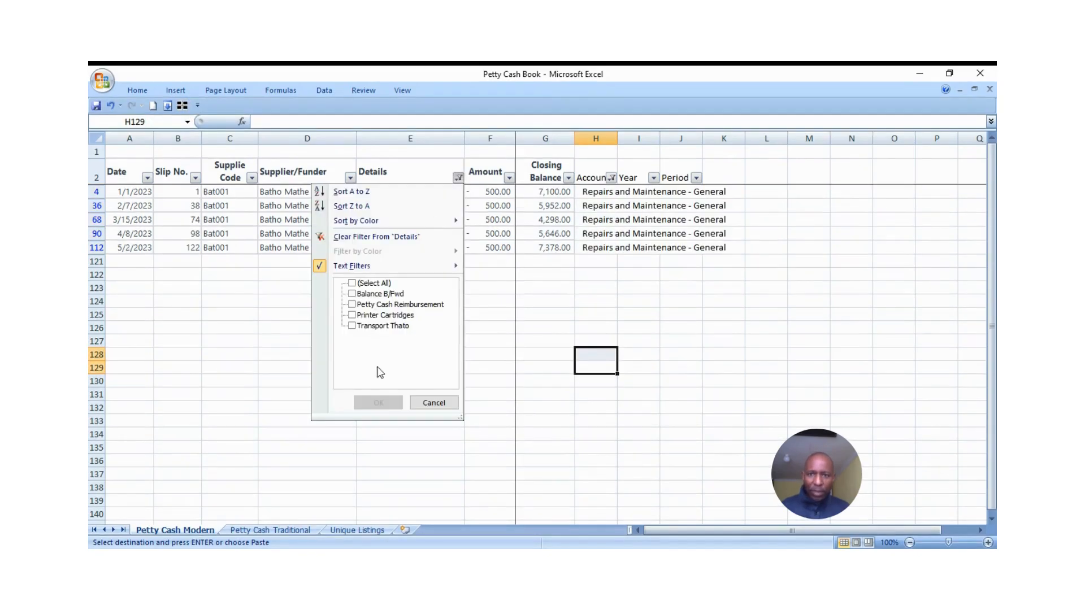
pyautogui.click(352, 305)
pyautogui.click(380, 403)
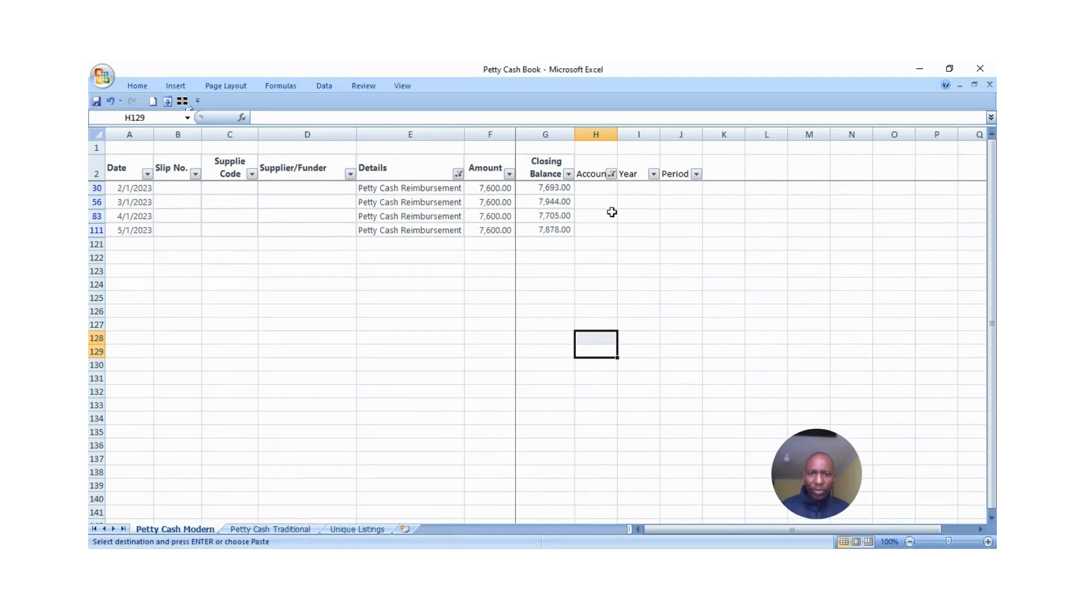
# Copy Petty Cash from the chart of accounts into the Account Name cells of the visible Petty Cash Reimbursement rows only.
pyautogui.click(596, 186)
pyautogui.click(341, 529)
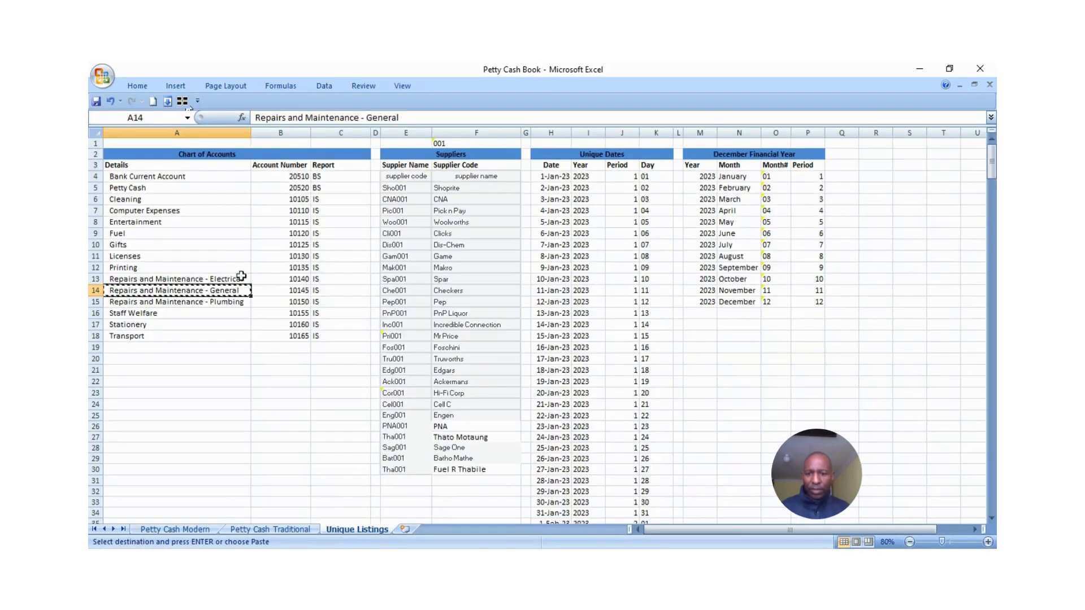
pyautogui.click(163, 202)
pyautogui.click(165, 189)
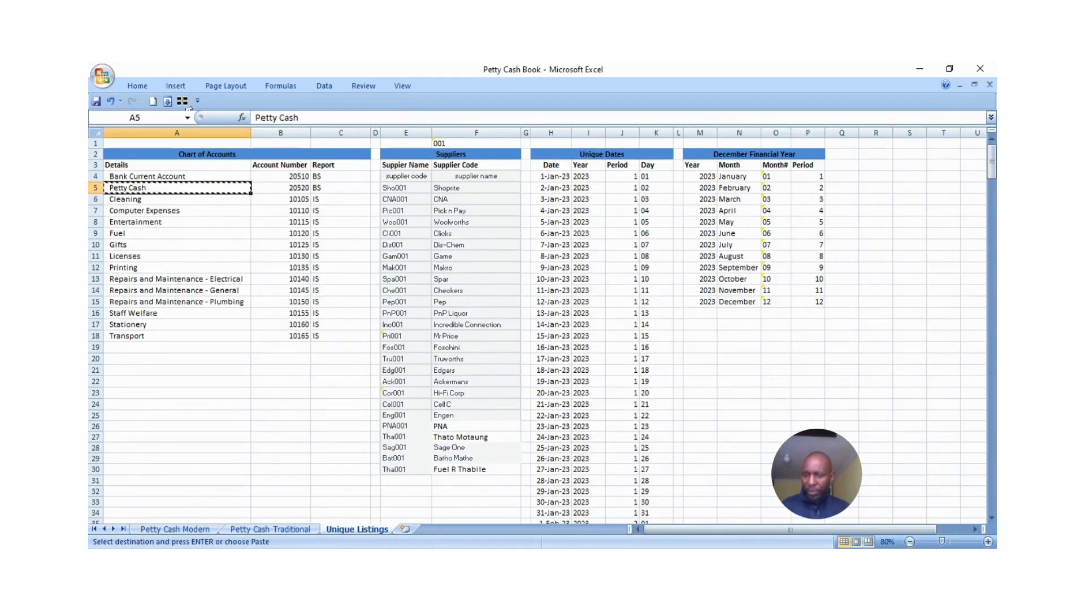
pyautogui.click(175, 530)
pyautogui.moveTo(584, 197); pyautogui.dragTo(597, 230)
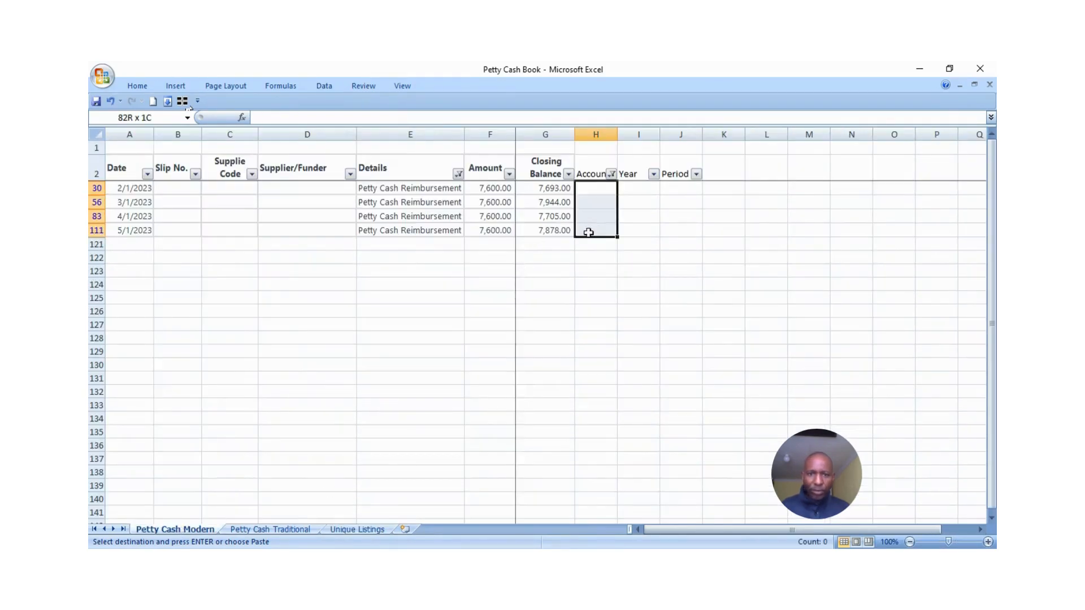
pyautogui.click(138, 86)
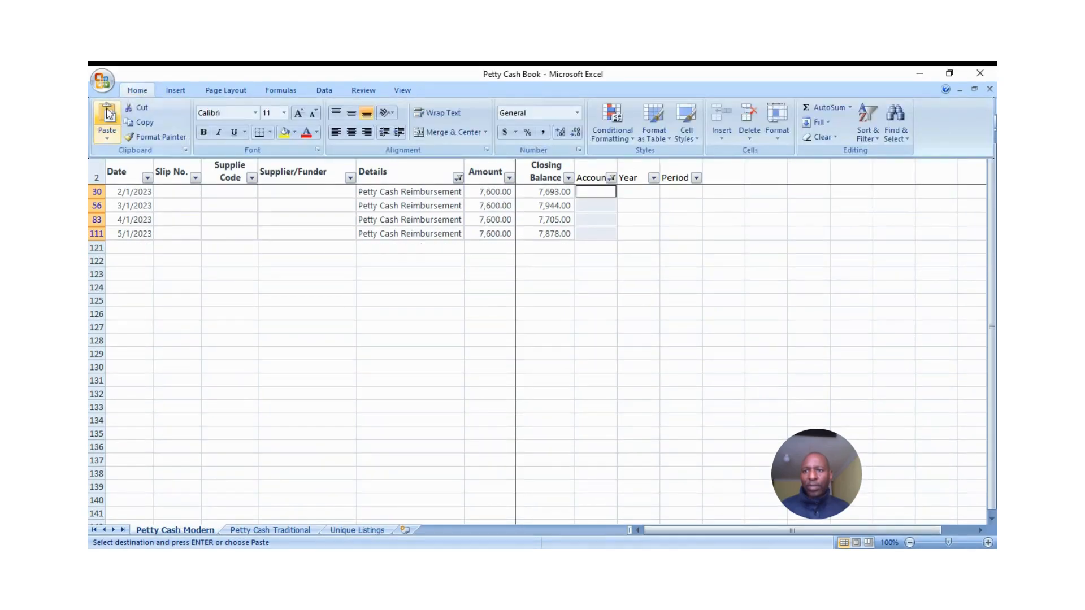
pyautogui.click(110, 120)
# Filter Details to Printer Cartridges only.
pyautogui.click(458, 174)
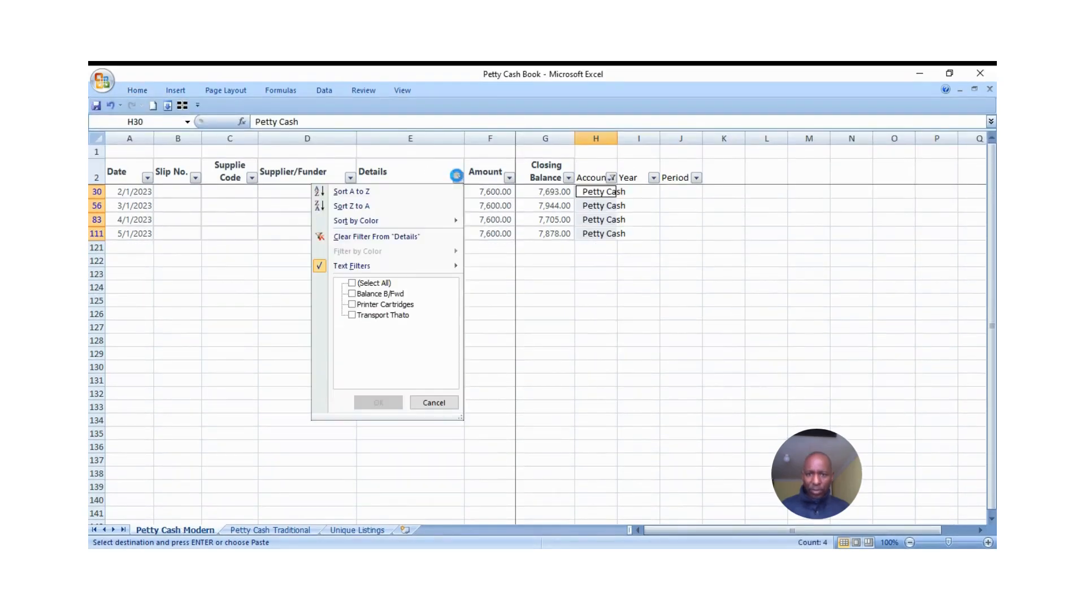
pyautogui.click(357, 306)
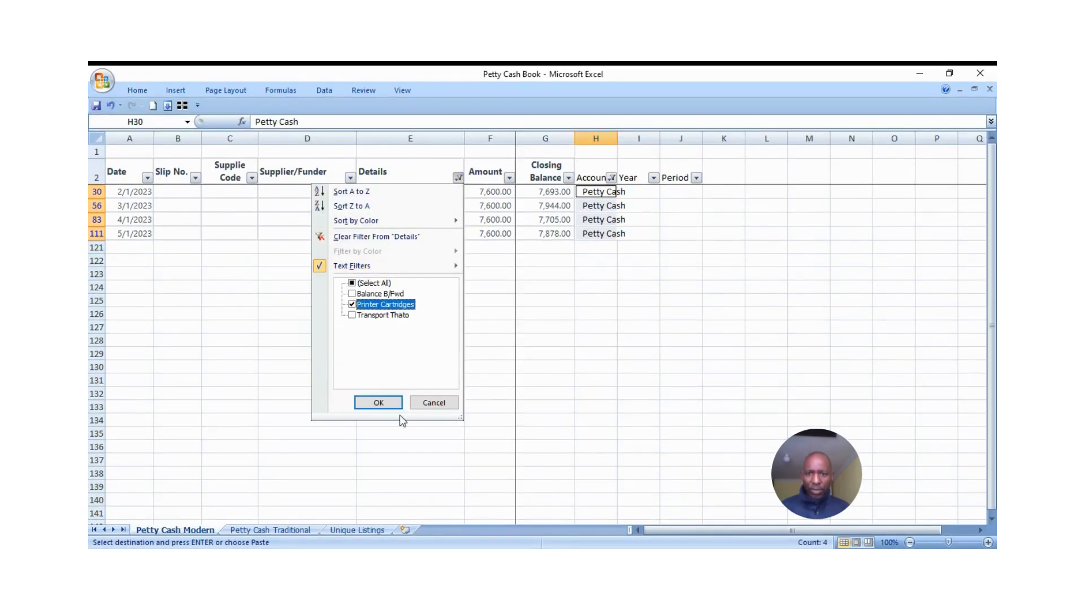
pyautogui.click(390, 403)
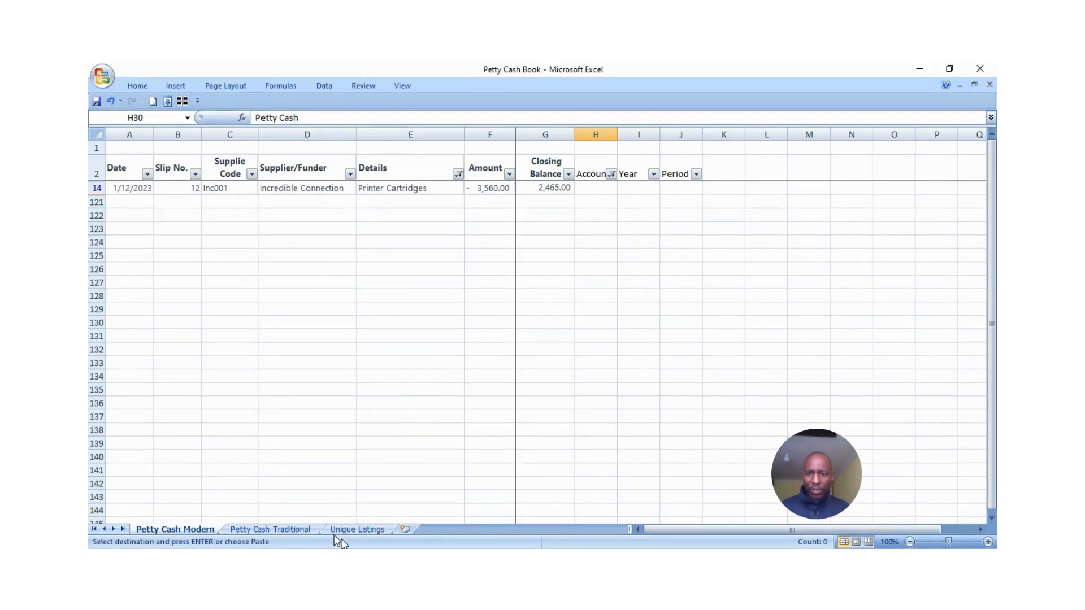
# Copy Computer Expenses from the chart of accounts into Account Name cell H14 of the Printer Cartridges row.
pyautogui.click(353, 529)
pyautogui.click(147, 220)
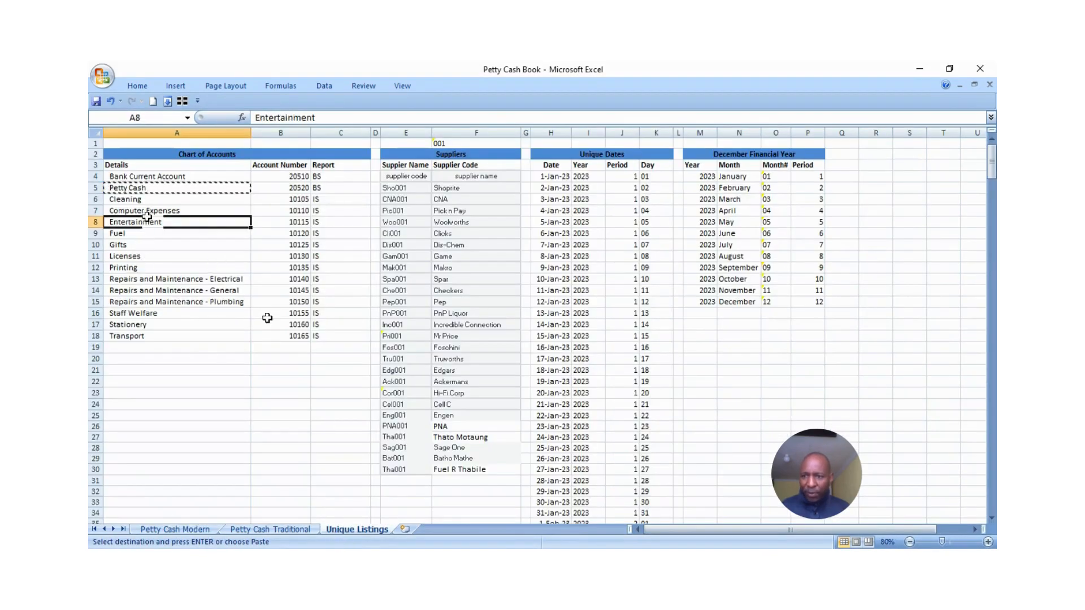
pyautogui.click(146, 211)
pyautogui.hotkey('ctrl', 'c')
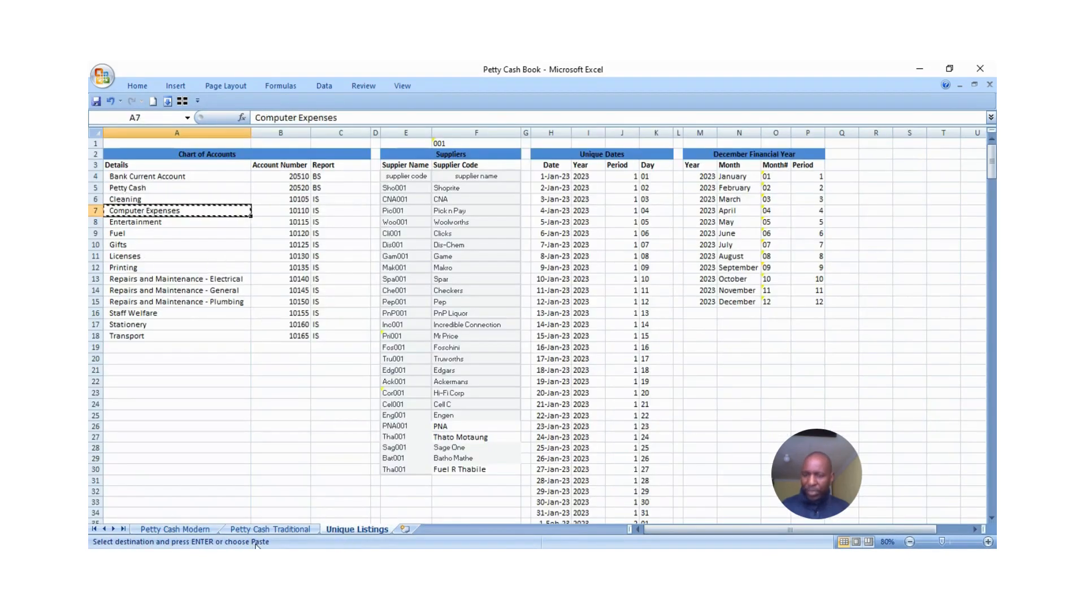
pyautogui.click(187, 529)
pyautogui.click(580, 192)
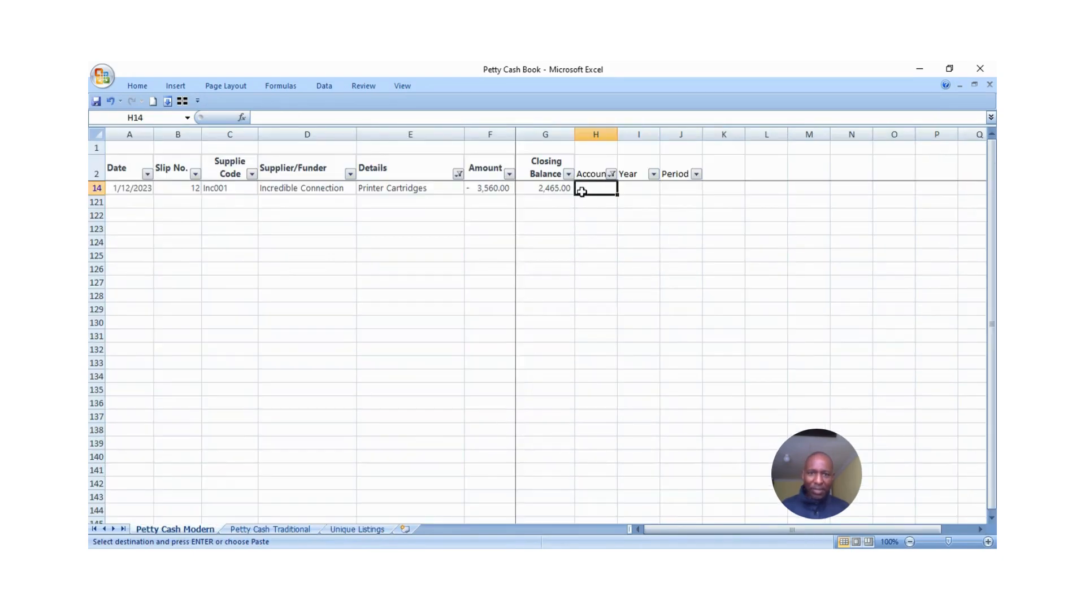
pyautogui.hotkey('ctrl', 'v')
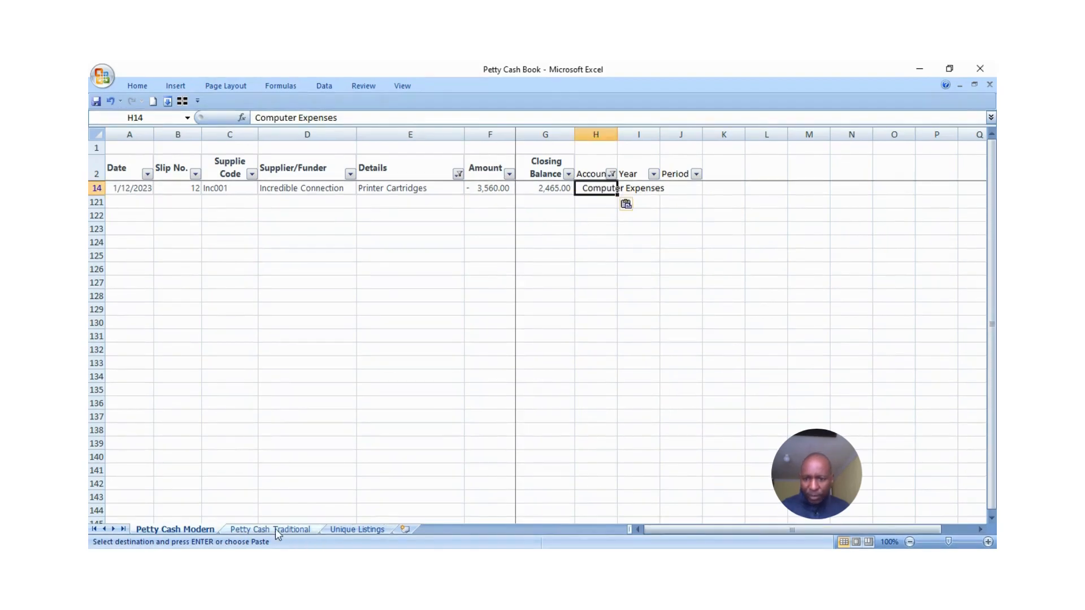
# Filter Details to the transport entries only.
pyautogui.click(458, 175)
pyautogui.click(370, 305)
pyautogui.click(378, 403)
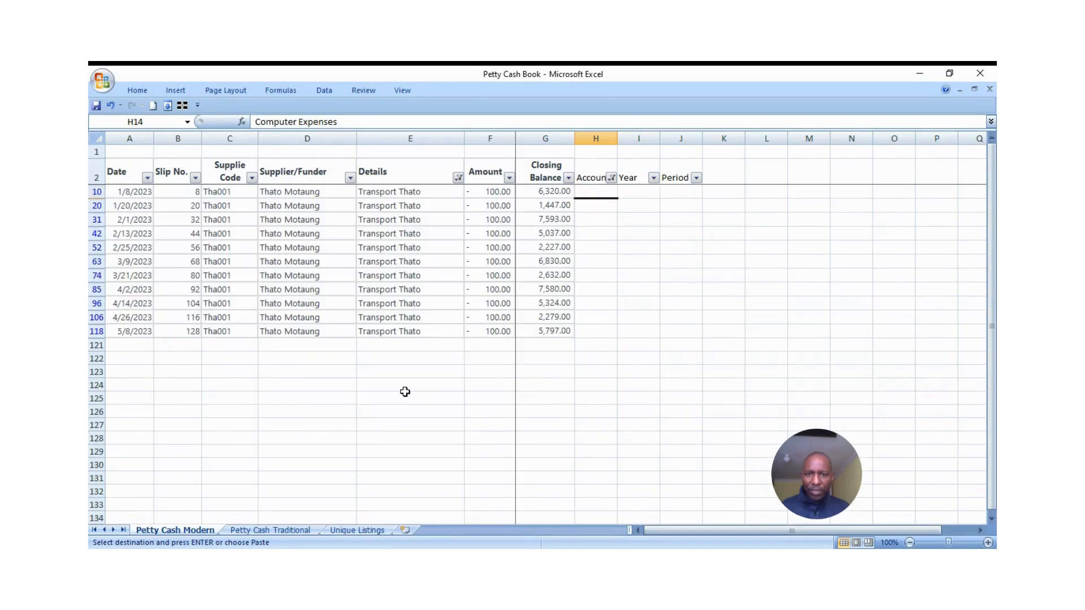
# Copy Transport from the chart of accounts into the Account Name cells of all visible transport rows only.
pyautogui.click(356, 530)
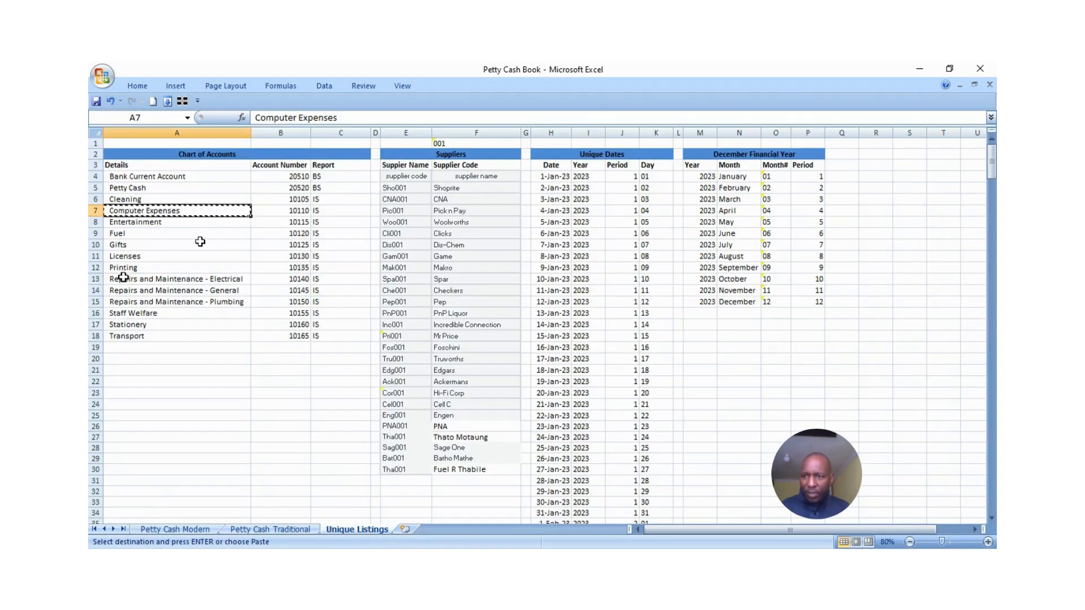
pyautogui.click(129, 335)
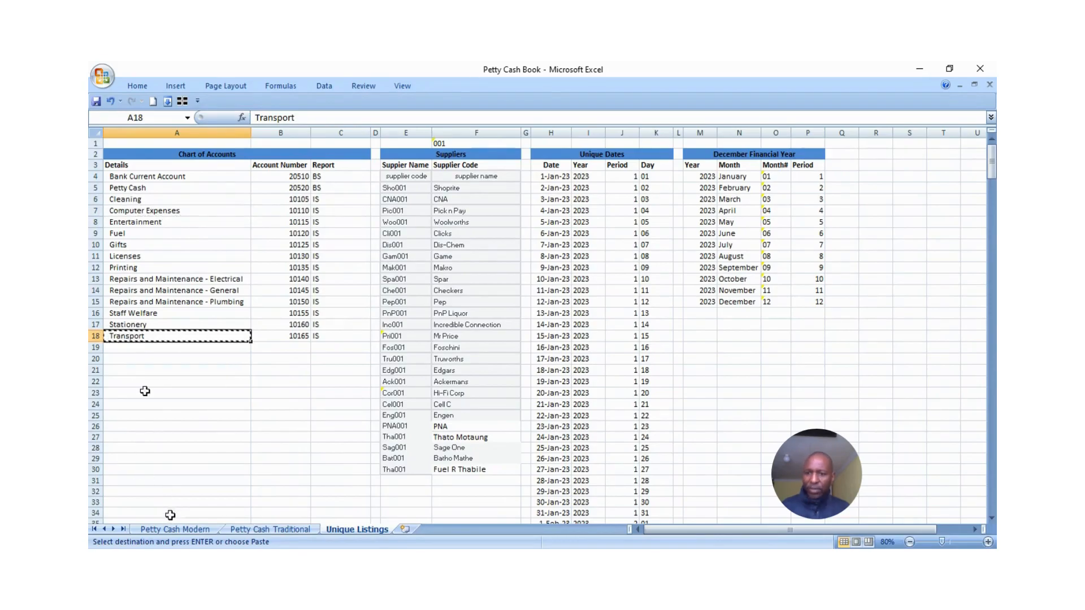
pyautogui.click(175, 529)
pyautogui.moveTo(607, 196); pyautogui.dragTo(593, 328)
pyautogui.click(188, 104)
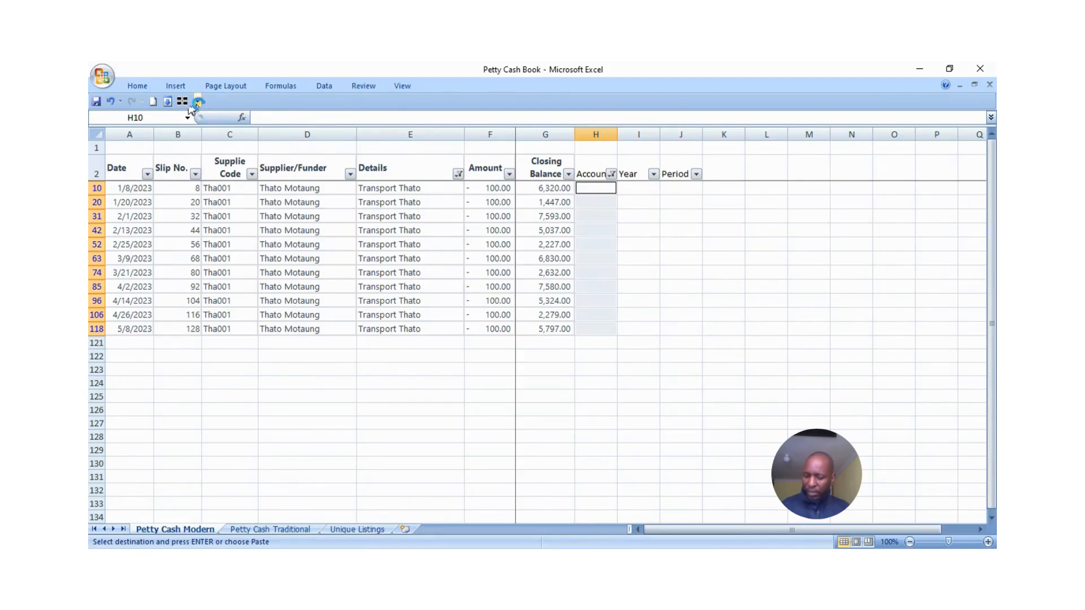
pyautogui.hotkey('ctrl', 'v')
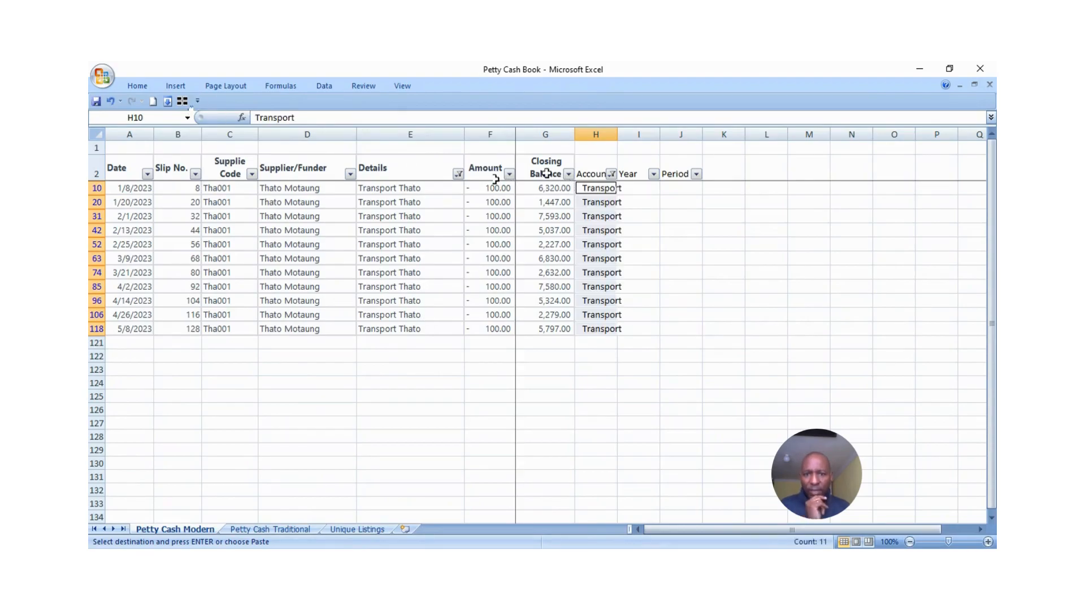
# Clear the Details filter and copy Petty Cash from the chart of accounts into H3 for the Balance B/Fwd row.
pyautogui.click(458, 173)
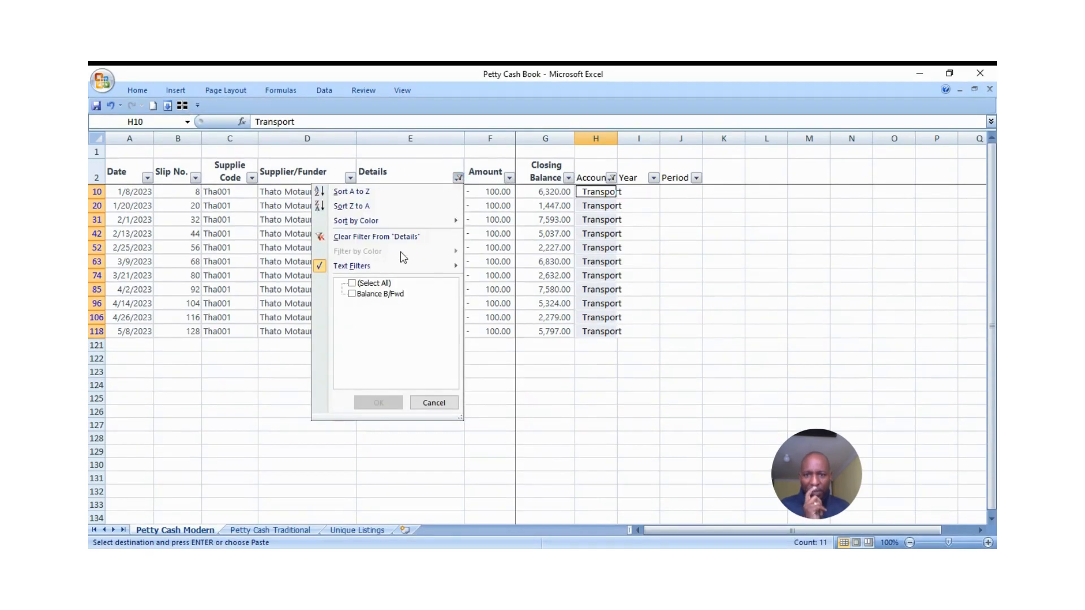
pyautogui.click(383, 237)
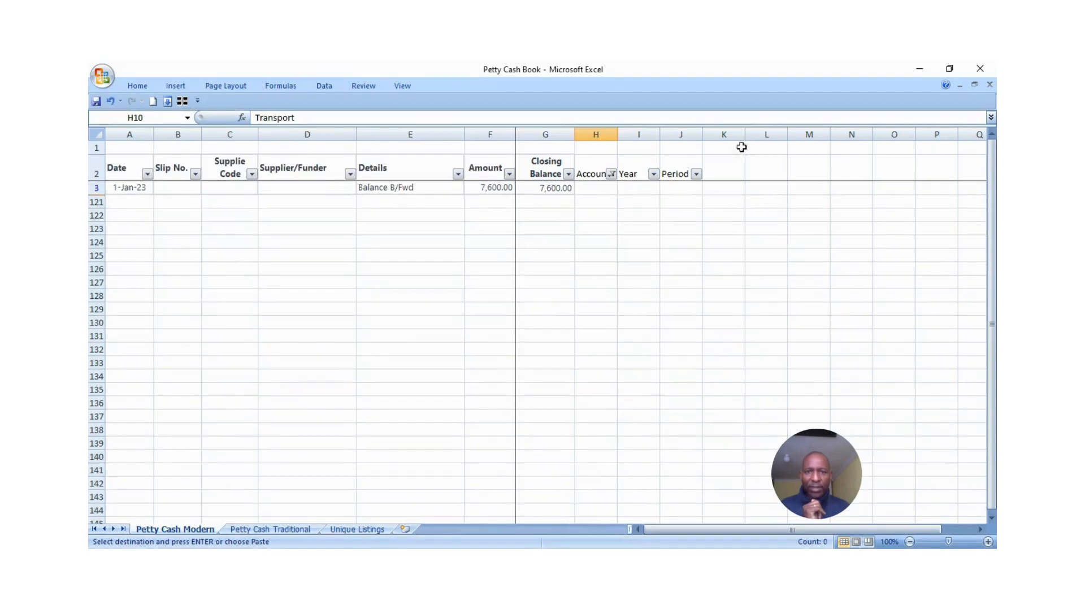
pyautogui.click(598, 189)
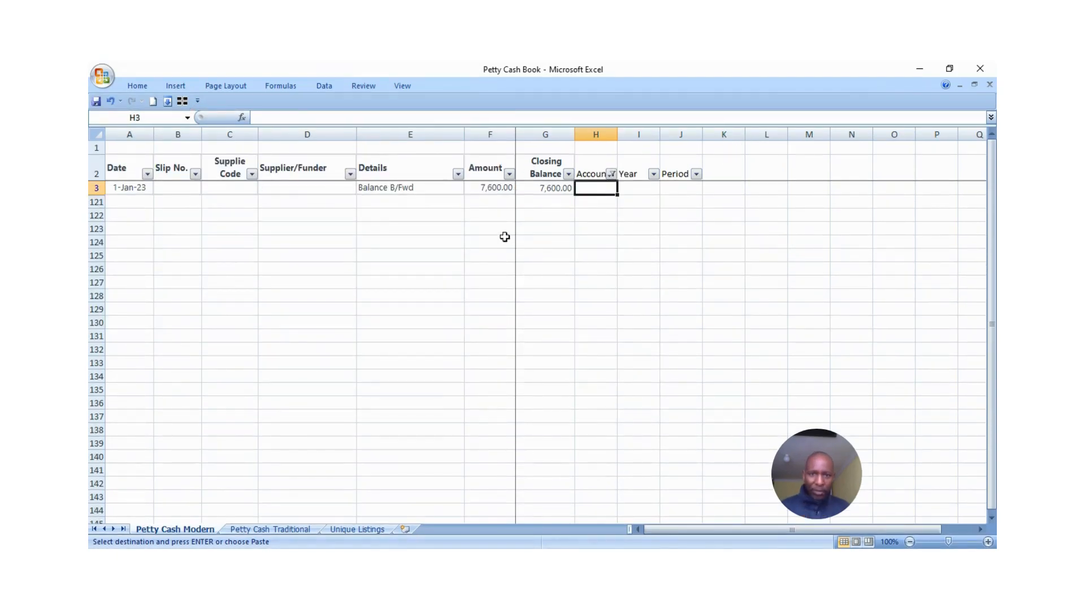
pyautogui.click(357, 530)
pyautogui.click(155, 191)
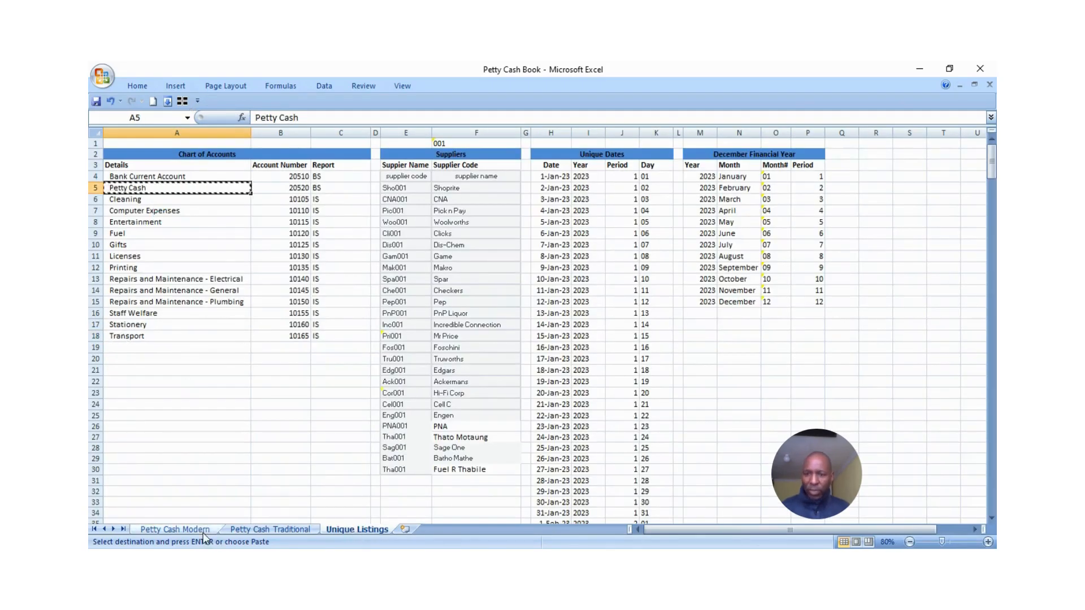
pyautogui.click(175, 530)
pyautogui.hotkey('ctrl', 'v')
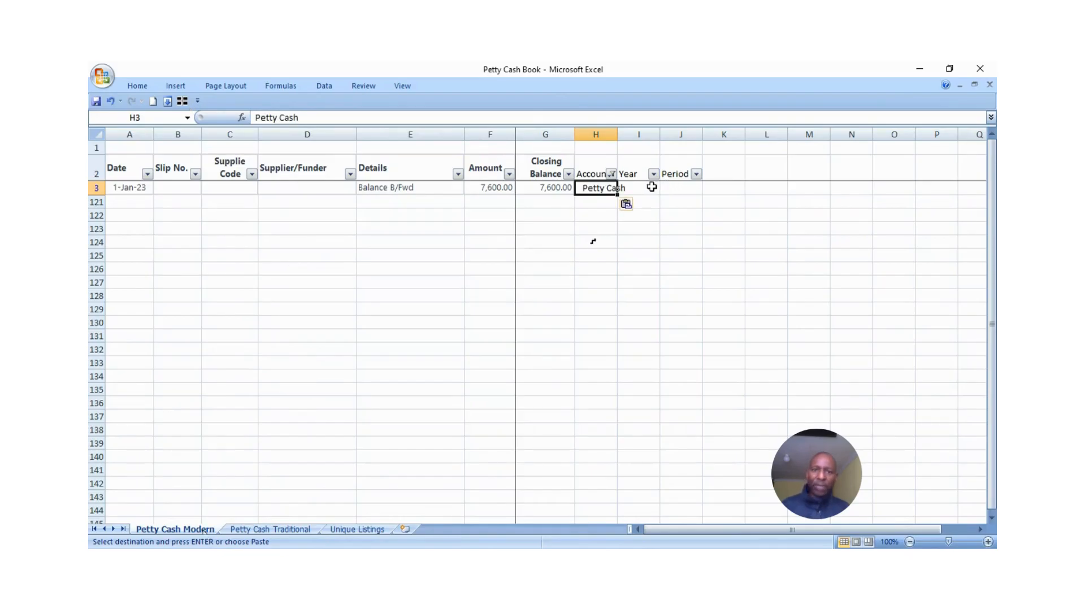
# Clear the Account Name filter to show all transactions and autofit the width of column H.
pyautogui.click(633, 186)
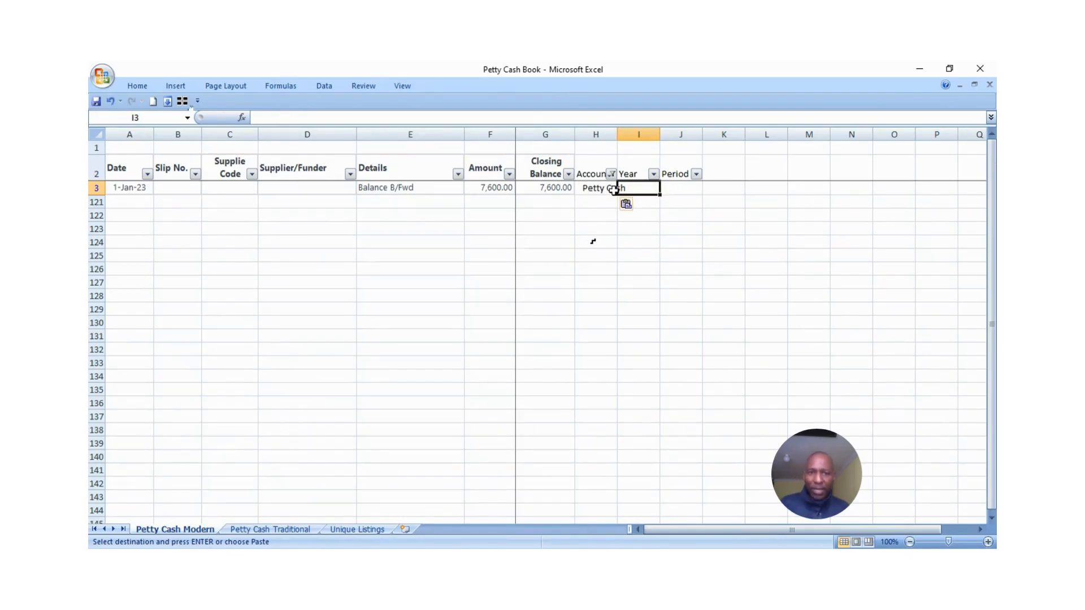
pyautogui.click(611, 174)
pyautogui.click(526, 233)
pyautogui.click(594, 258)
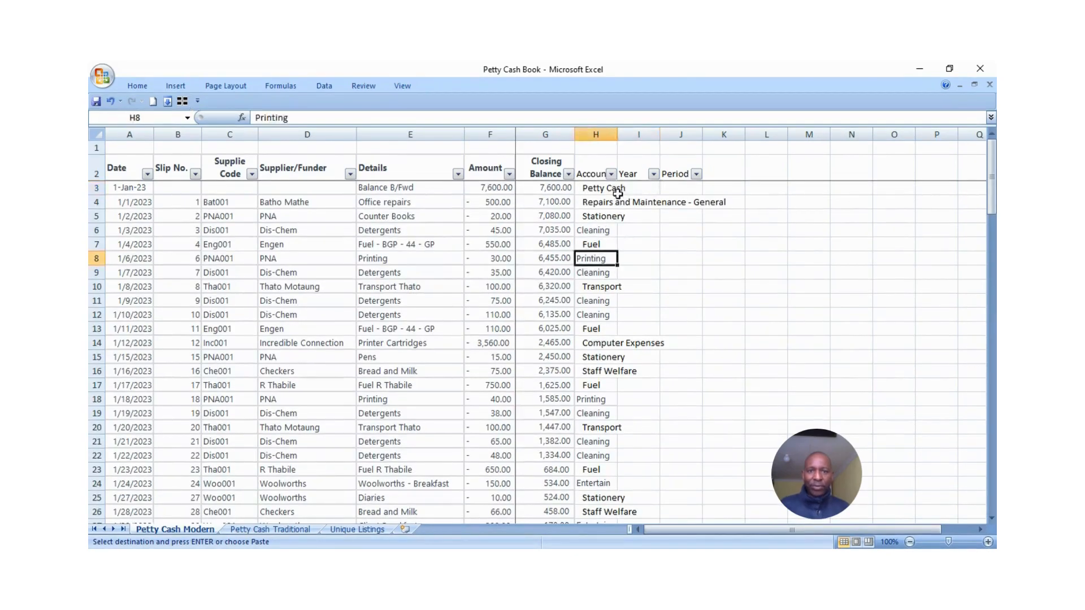
pyautogui.doubleClick(620, 134)
# Copy the date format of cell A4 to the opening balance date in A3 with Format Painter.
pyautogui.click(757, 189)
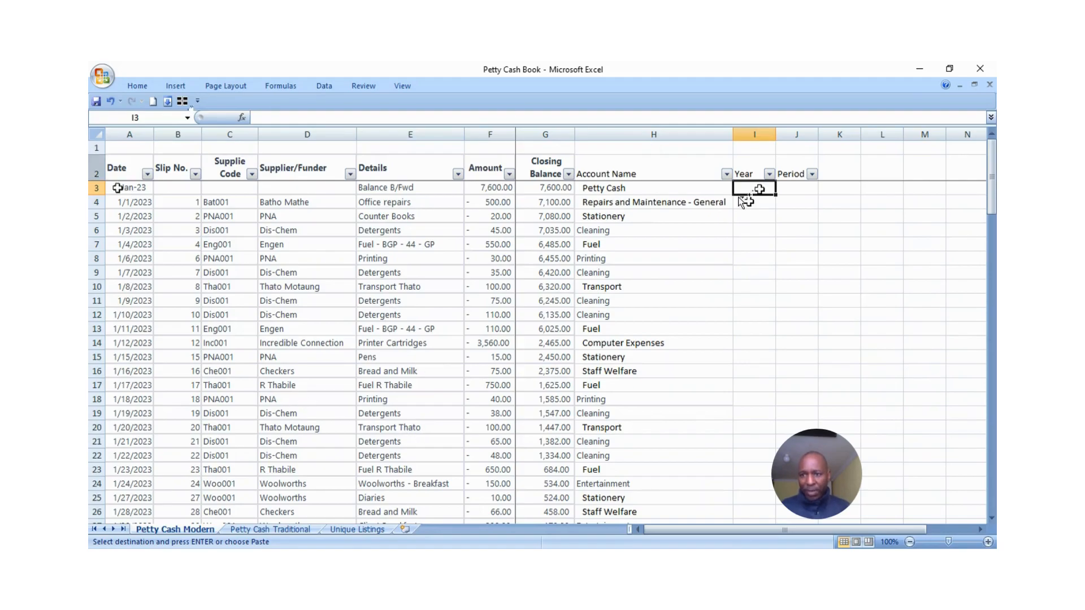
pyautogui.click(137, 203)
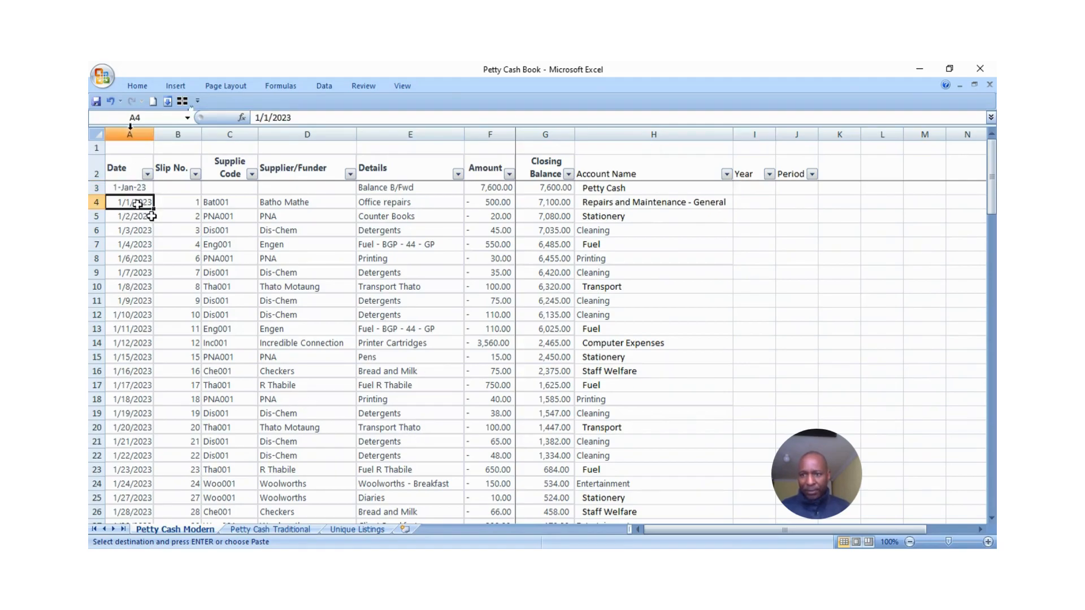
pyautogui.click(143, 92)
pyautogui.click(131, 190)
pyautogui.press('Return')
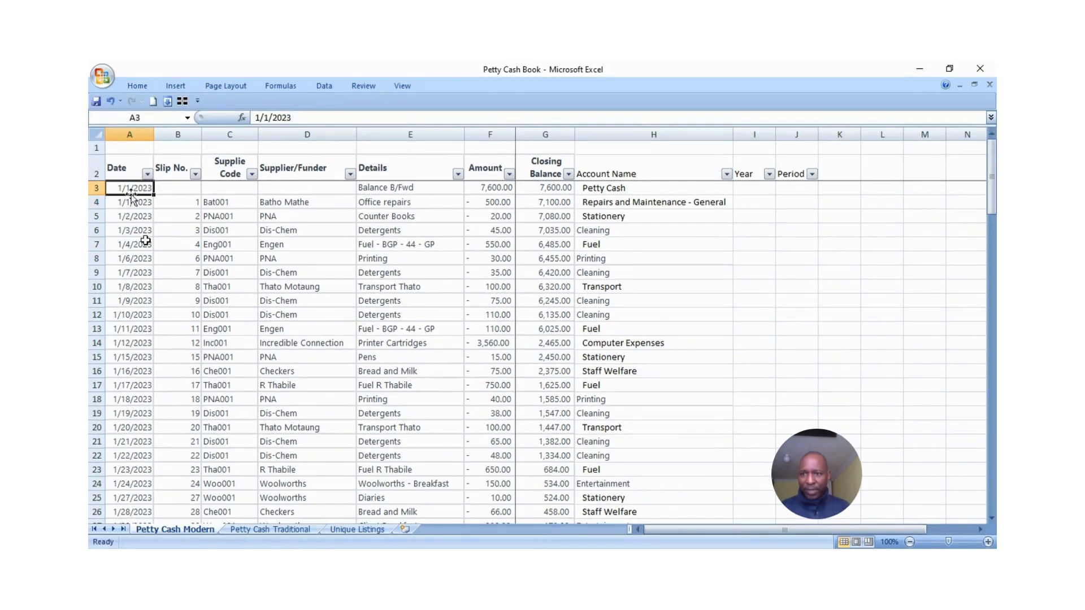
# Copy the Details column's formatting to the Account Name column with Format Painter.
pyautogui.click(743, 192)
pyautogui.click(392, 134)
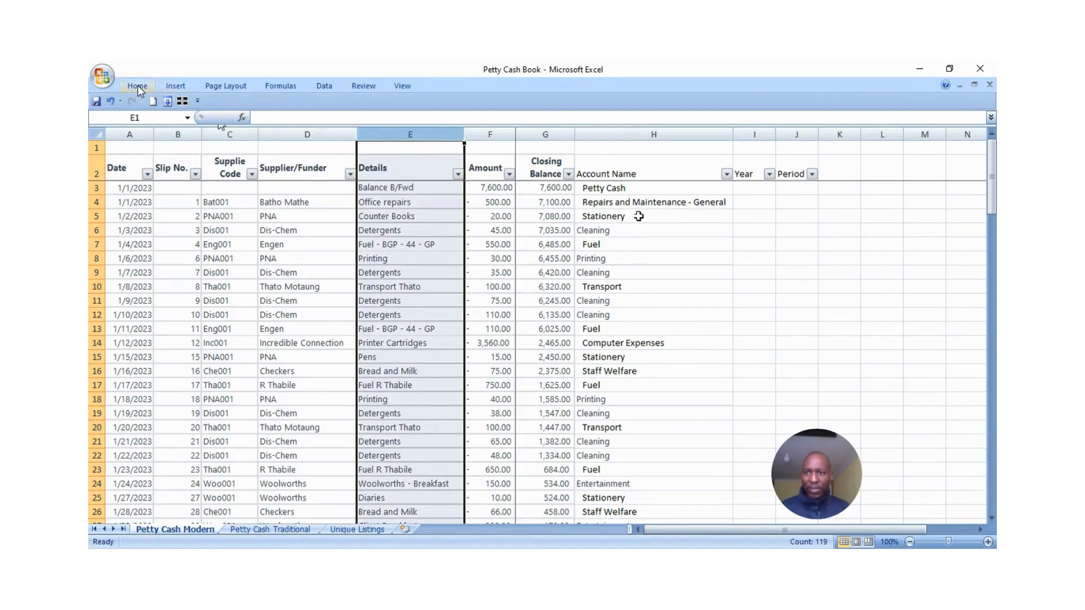
pyautogui.click(137, 85)
pyautogui.click(155, 127)
pyautogui.click(650, 134)
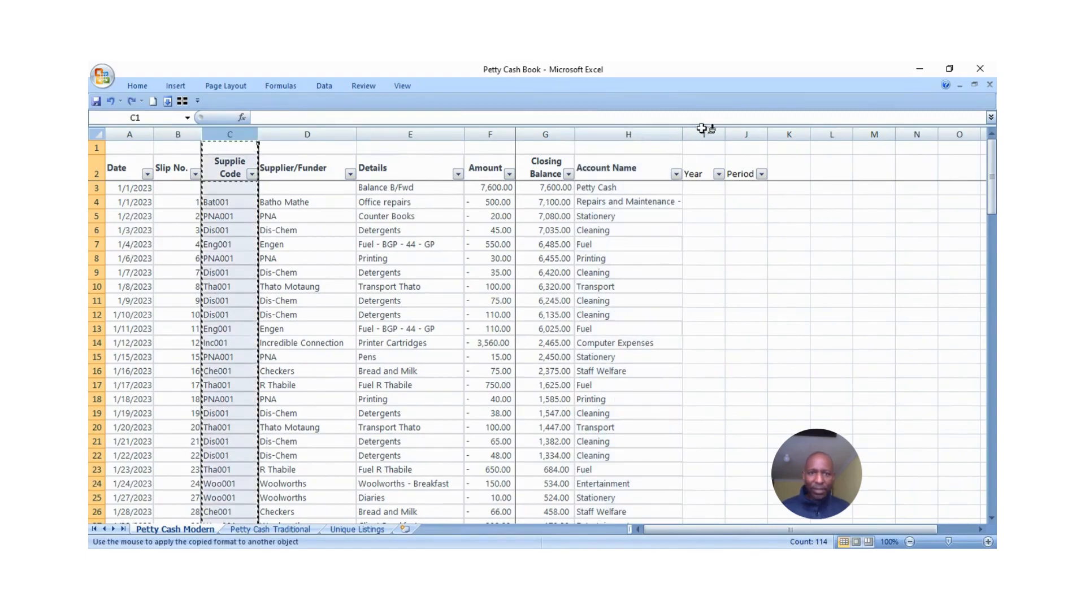
# Copy the Supplier Code column's formatting to the Year and Period columns with Format Painter.
pyautogui.click(710, 133)
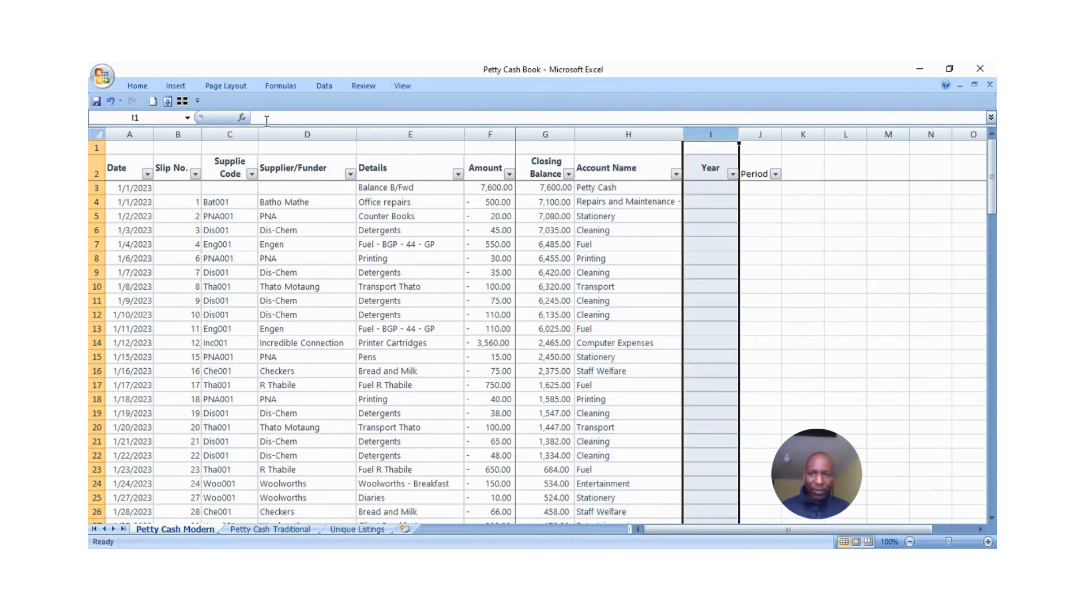
pyautogui.click(137, 85)
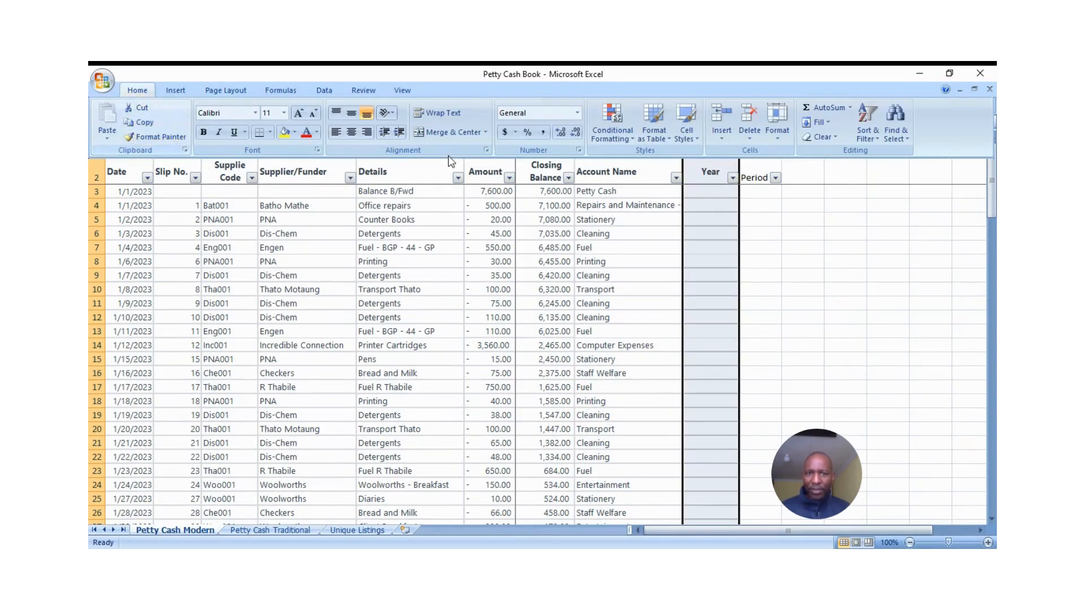
pyautogui.click(158, 136)
pyautogui.click(774, 134)
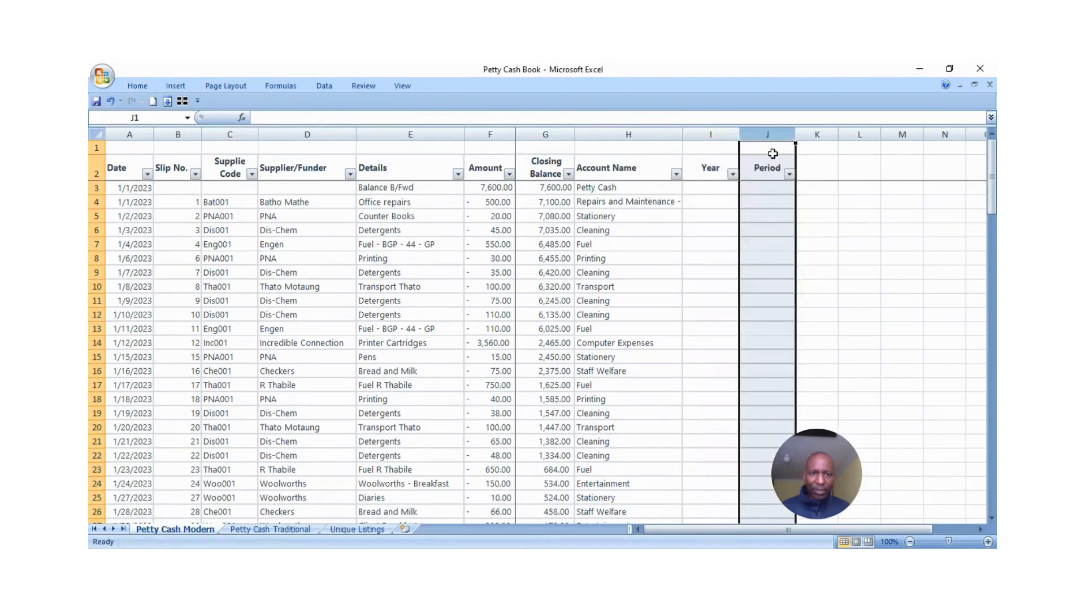
pyautogui.click(766, 244)
pyautogui.click(772, 172)
pyautogui.click(704, 202)
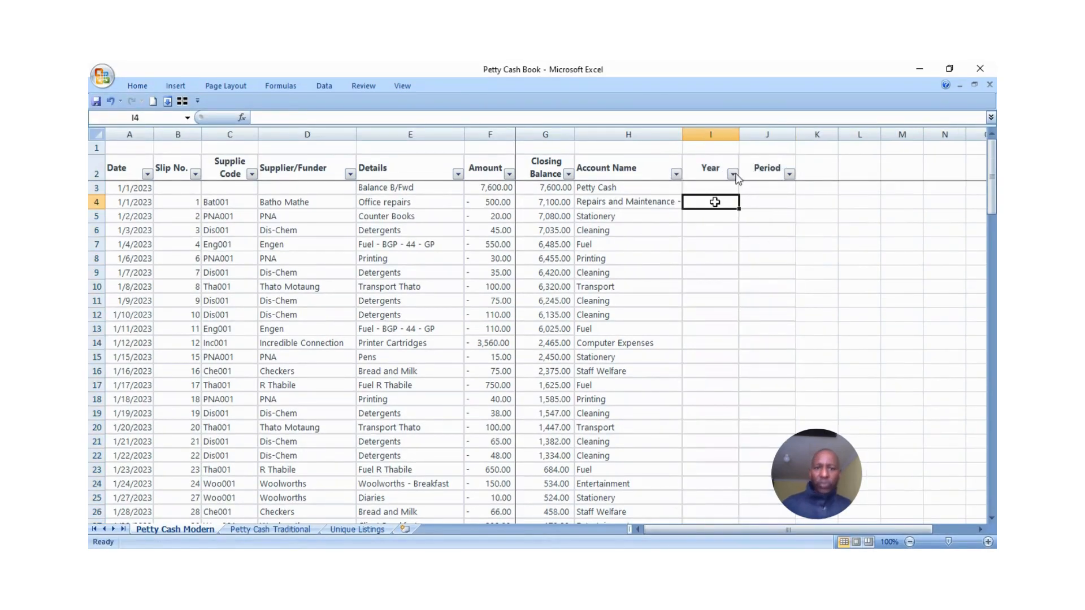
# Enter a VLOOKUP in I3 that finds the A3 date in 'Unique Listings'!$H:$K and returns column 2 with match type 0.
pyautogui.click(713, 187)
pyautogui.write('=')
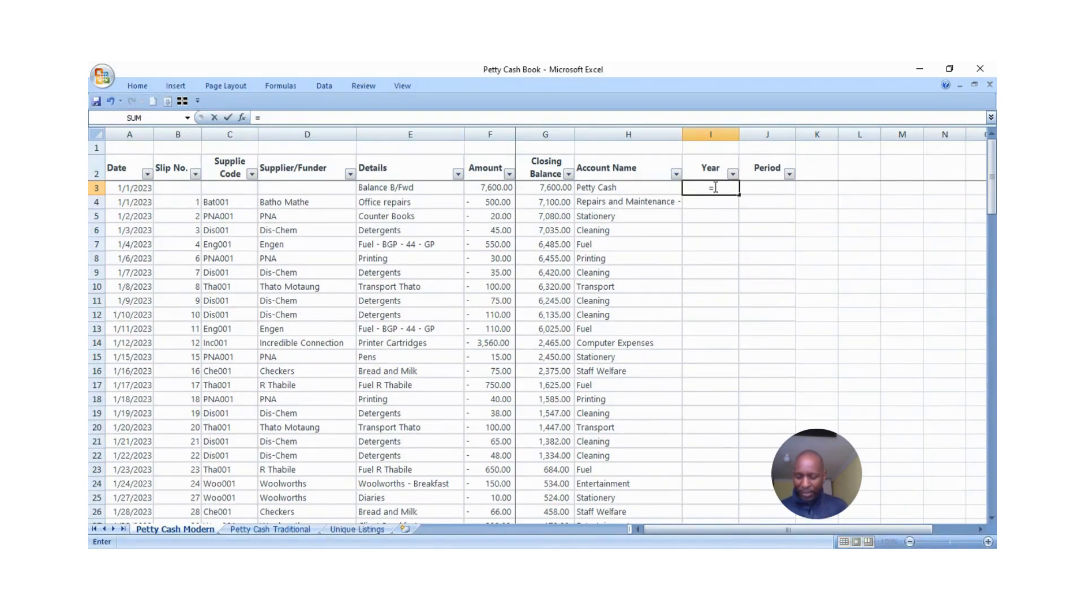
pyautogui.write('vlo')
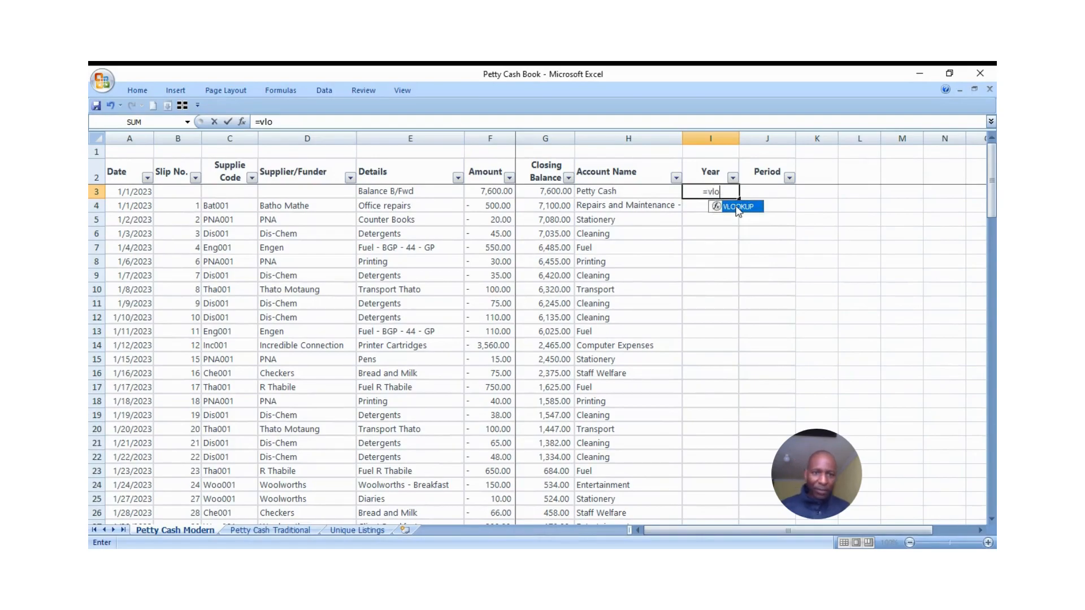
pyautogui.doubleClick(741, 207)
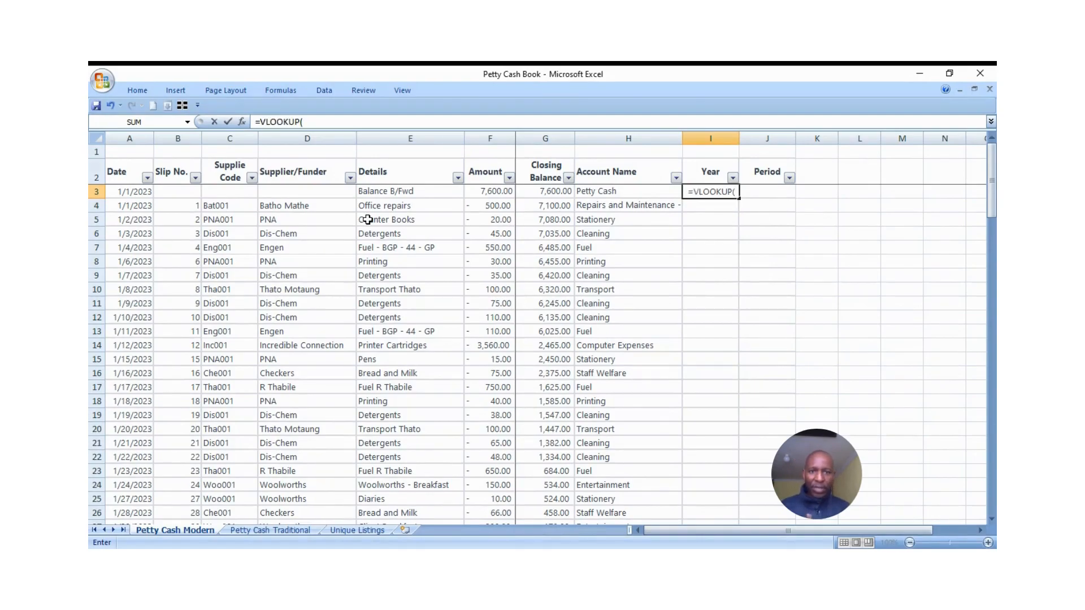
pyautogui.click(147, 192)
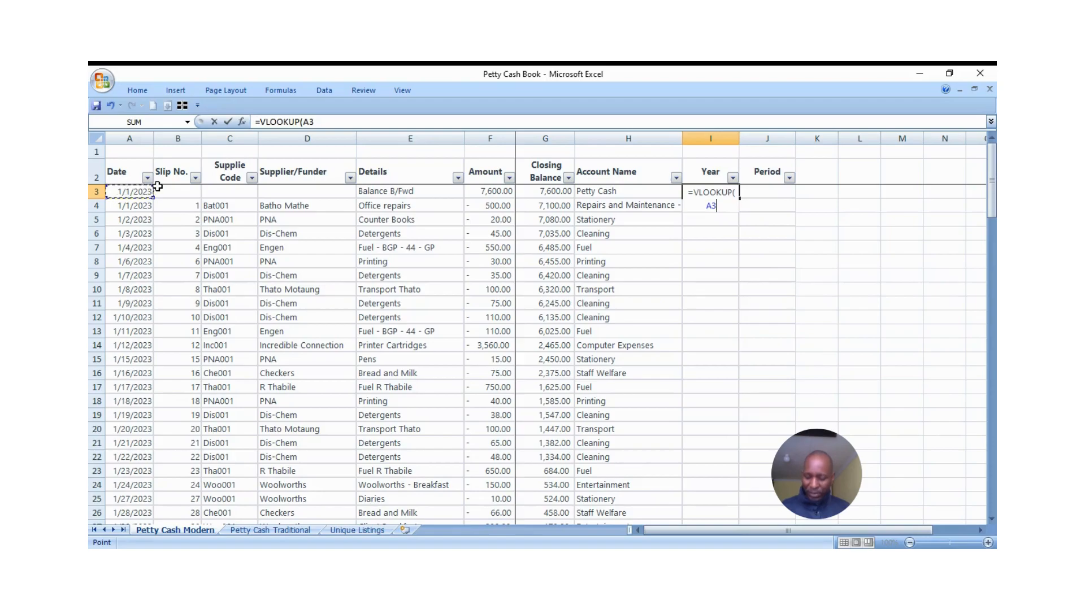
pyautogui.write(',')
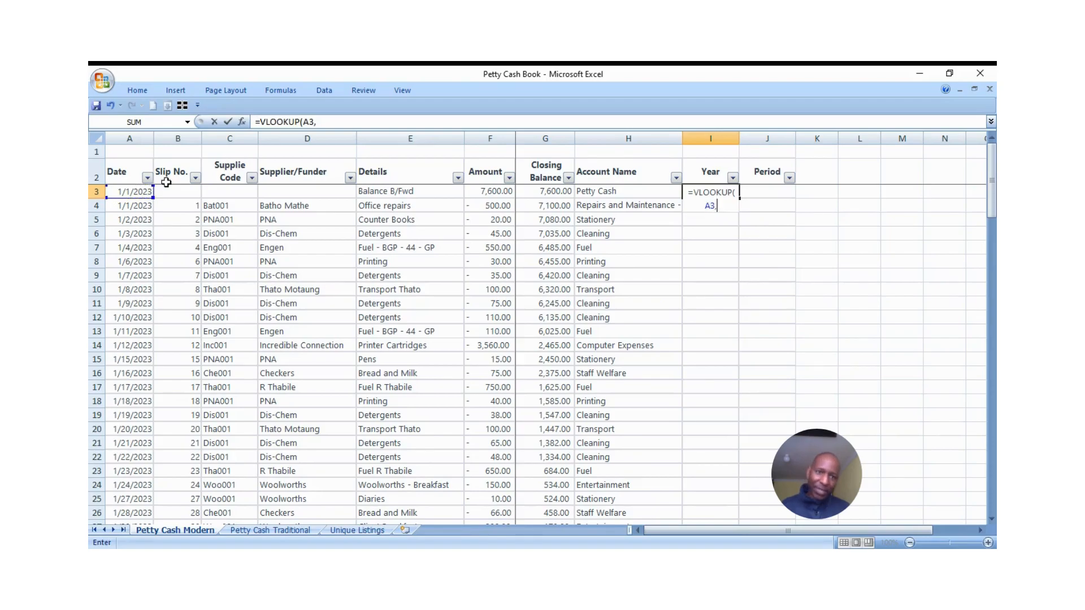
pyautogui.click(335, 530)
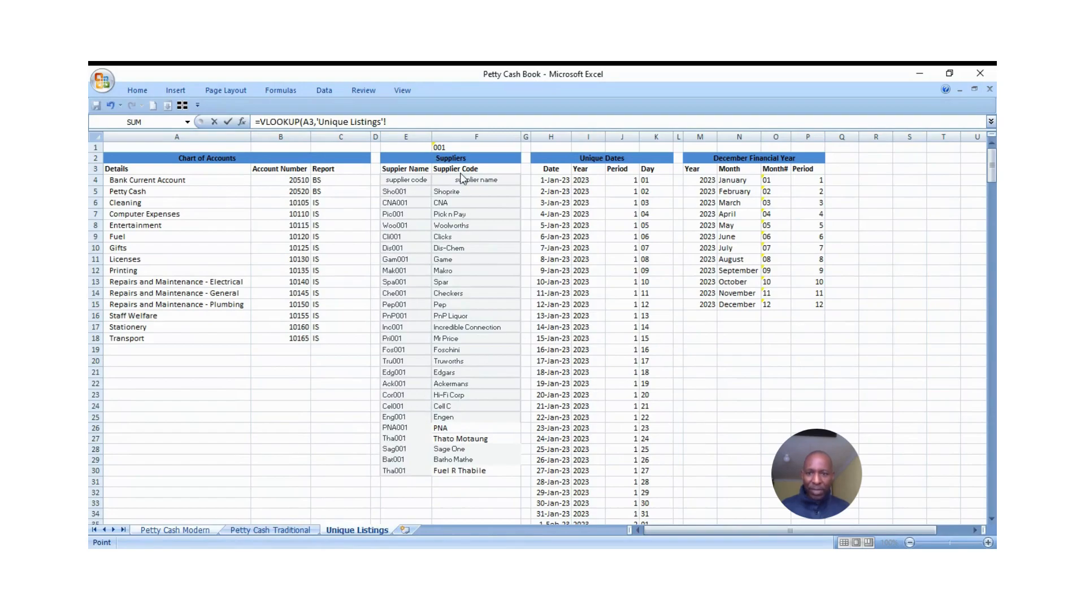
pyautogui.click(557, 137)
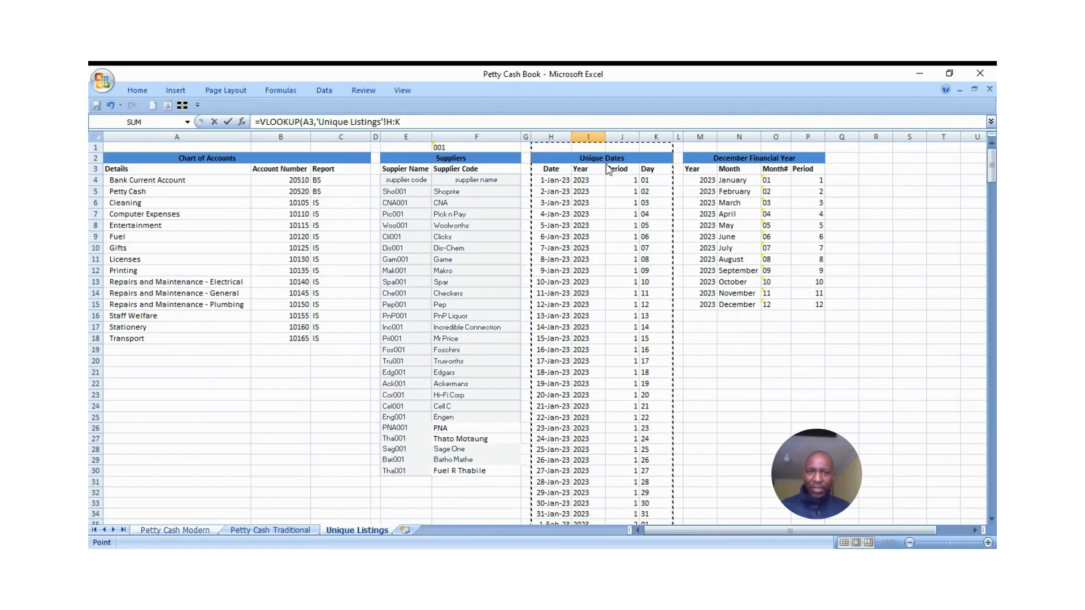
pyautogui.press('F4')
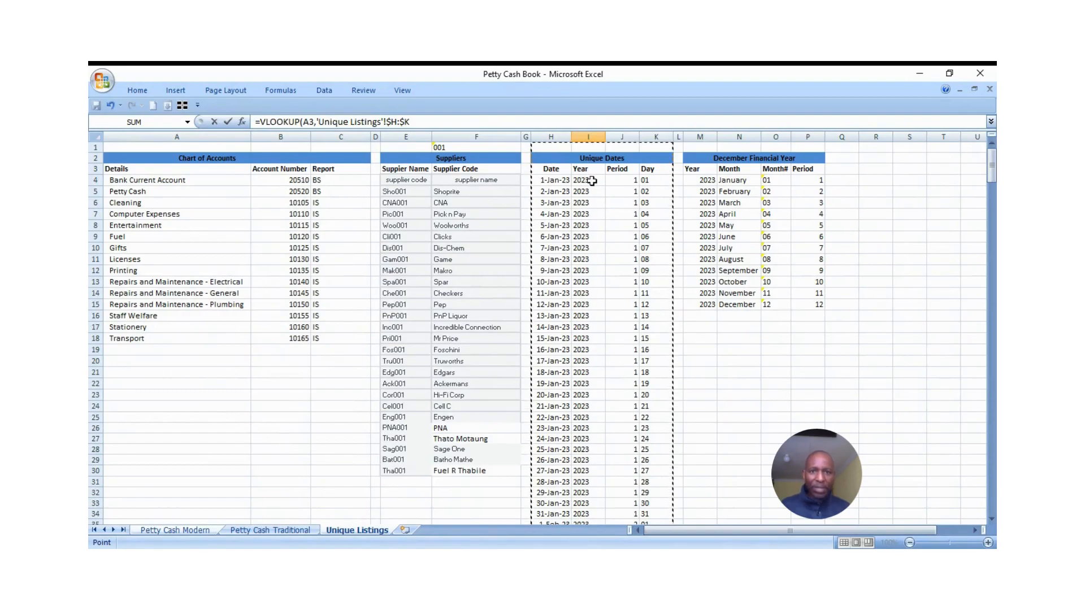
pyautogui.click(421, 123)
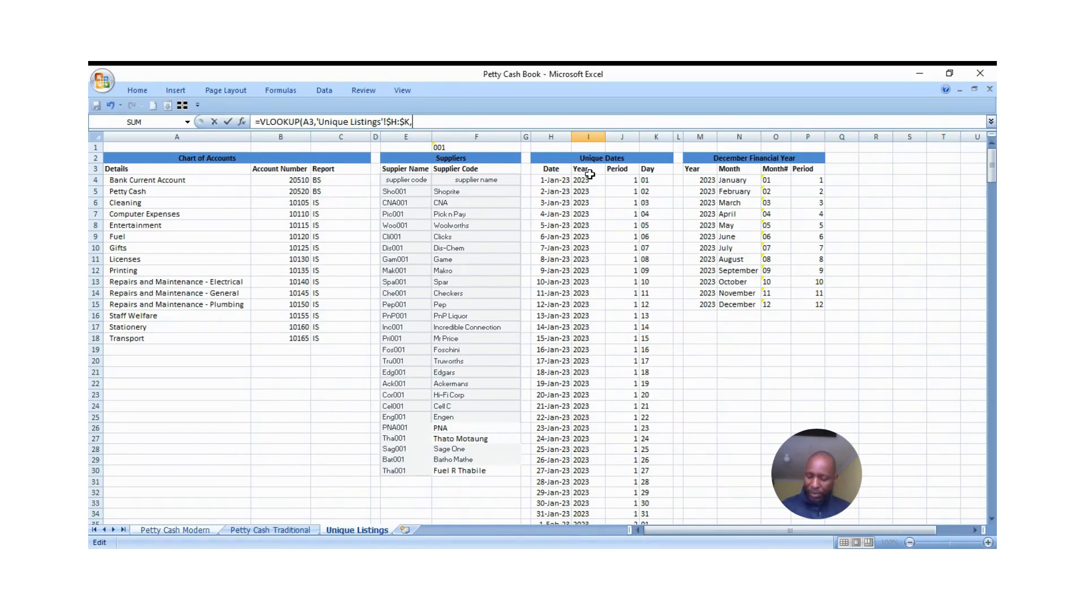
pyautogui.write(',0')
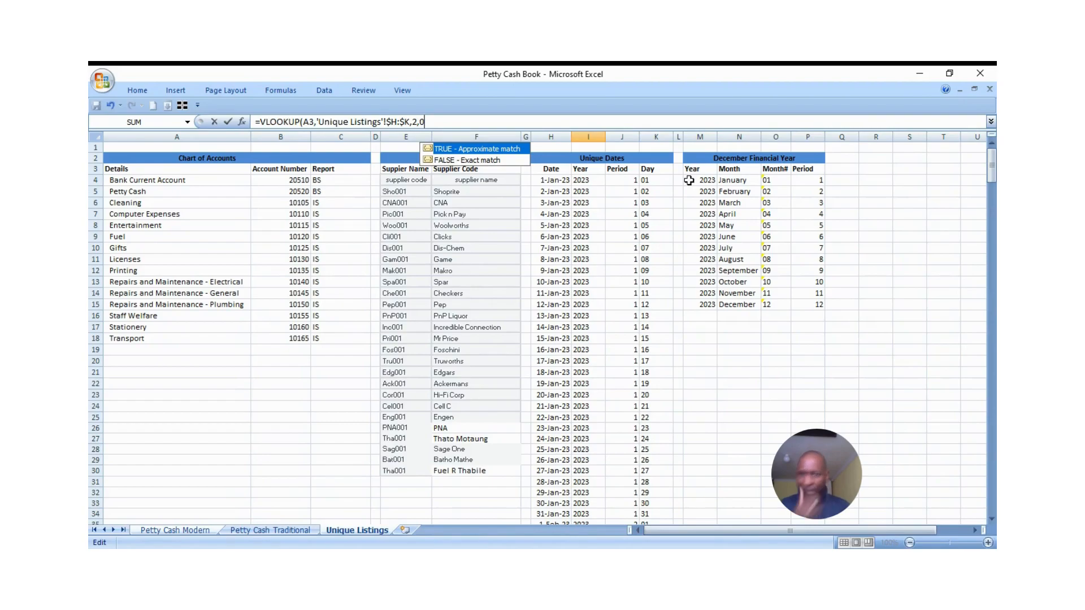
pyautogui.press('Return')
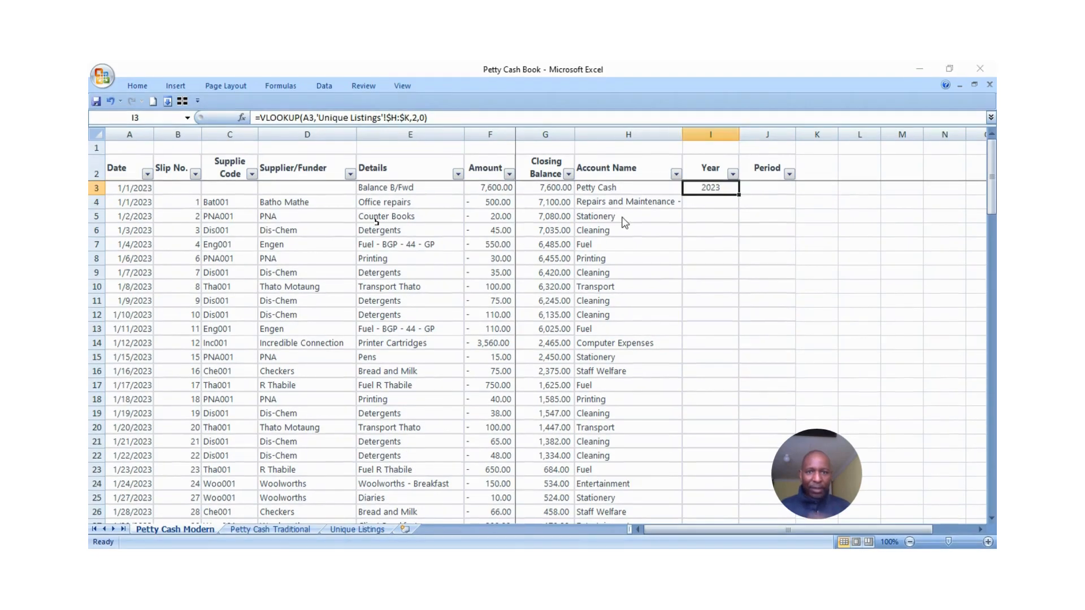
# Anchor the lookup reference in I3 as $A3 and copy the formula to the Period cell J3.
pyautogui.click(312, 119)
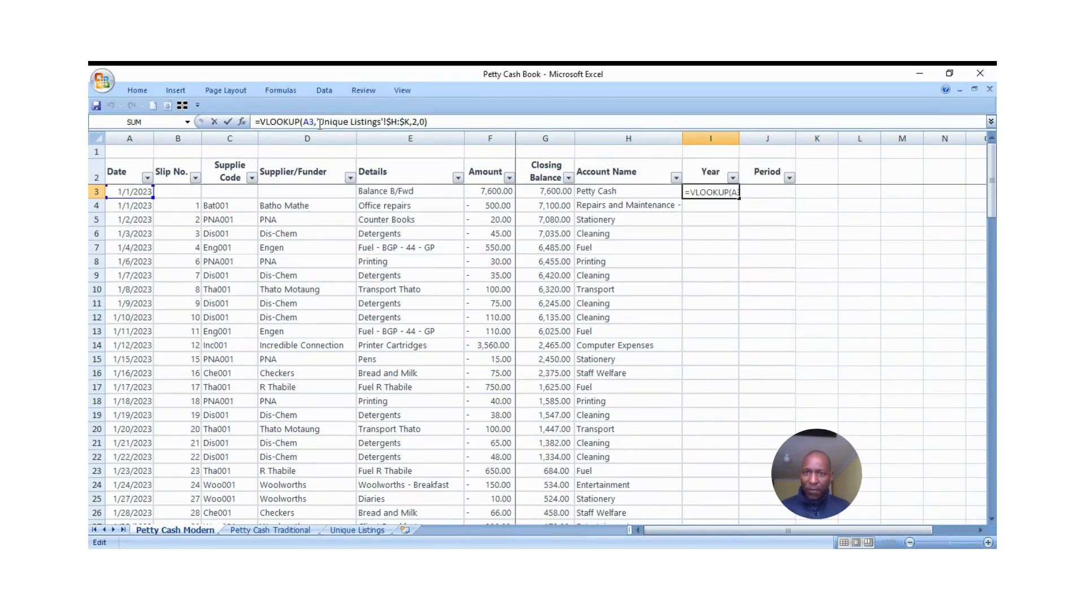
pyautogui.press('F4')
pyautogui.press('F4')
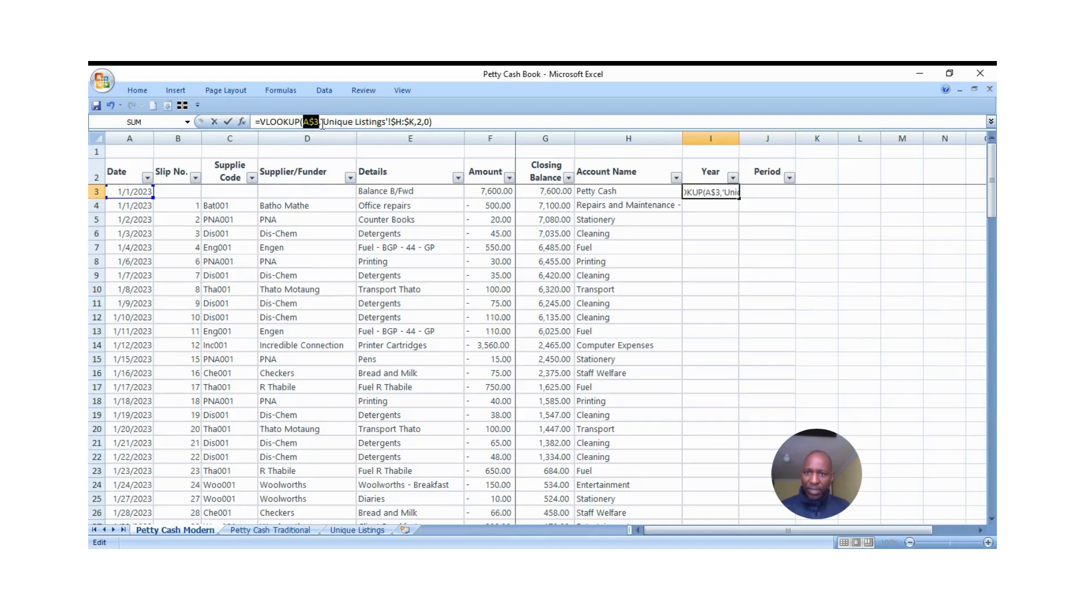
pyautogui.press('Return')
pyautogui.press('Up')
pyautogui.hotkey('ctrl', 'c')
pyautogui.press('Right')
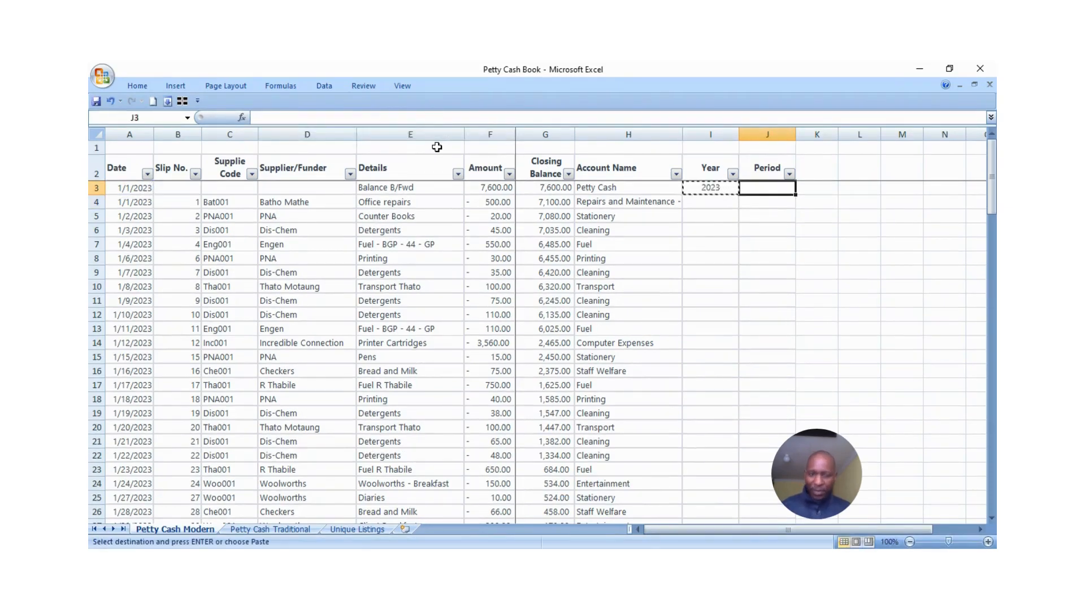
pyautogui.hotkey('ctrl', 'v')
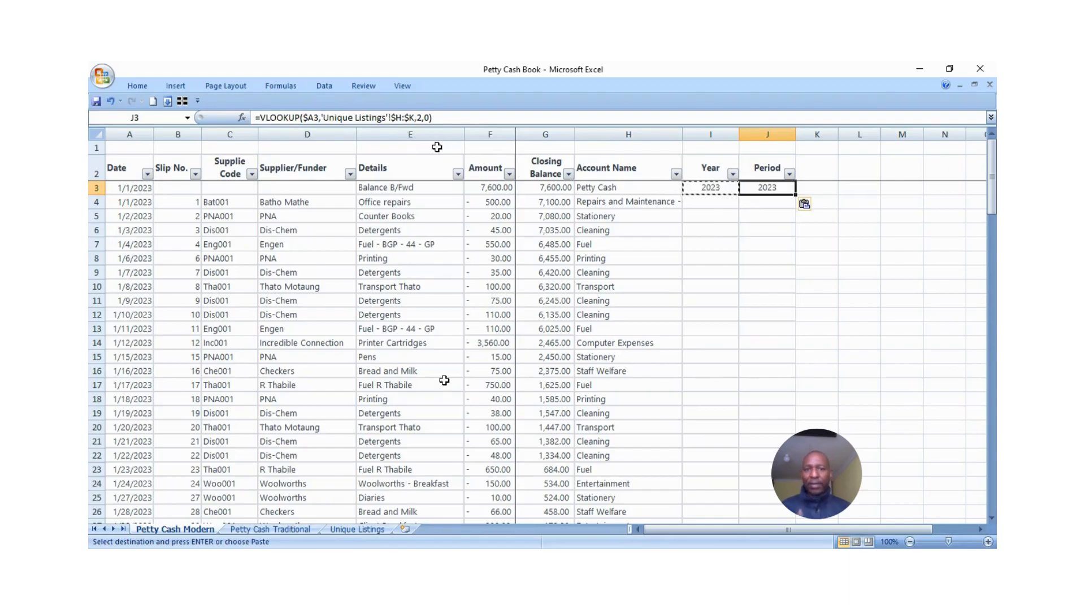
# Check the Unique Dates columns on Unique Listings and change the column index in J3's VLOOKUP so it returns the Period.
pyautogui.click(335, 530)
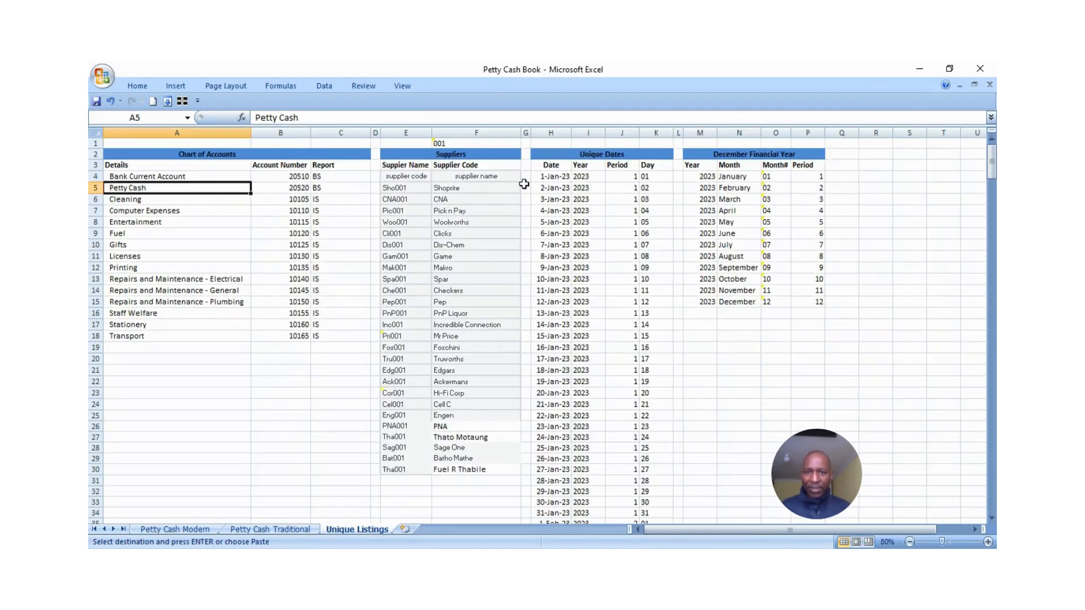
pyautogui.click(585, 177)
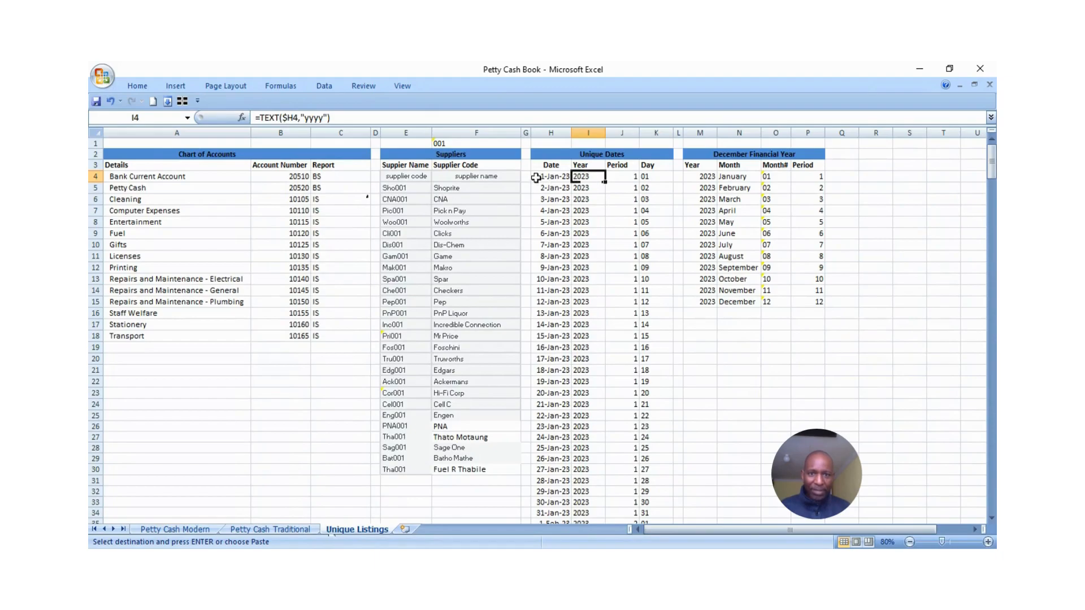
pyautogui.click(551, 178)
pyautogui.click(606, 182)
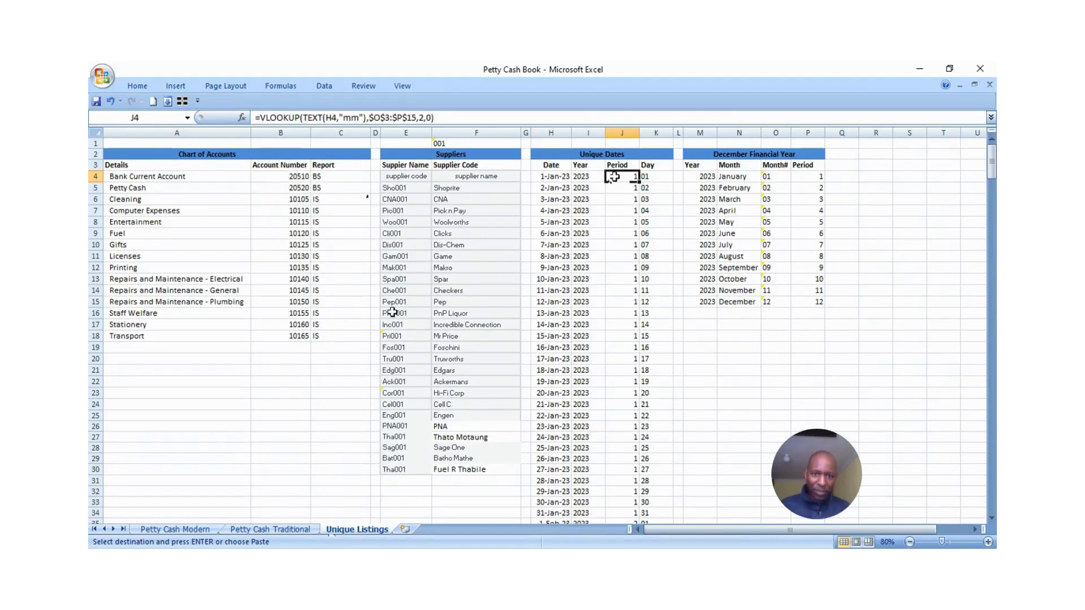
pyautogui.click(184, 531)
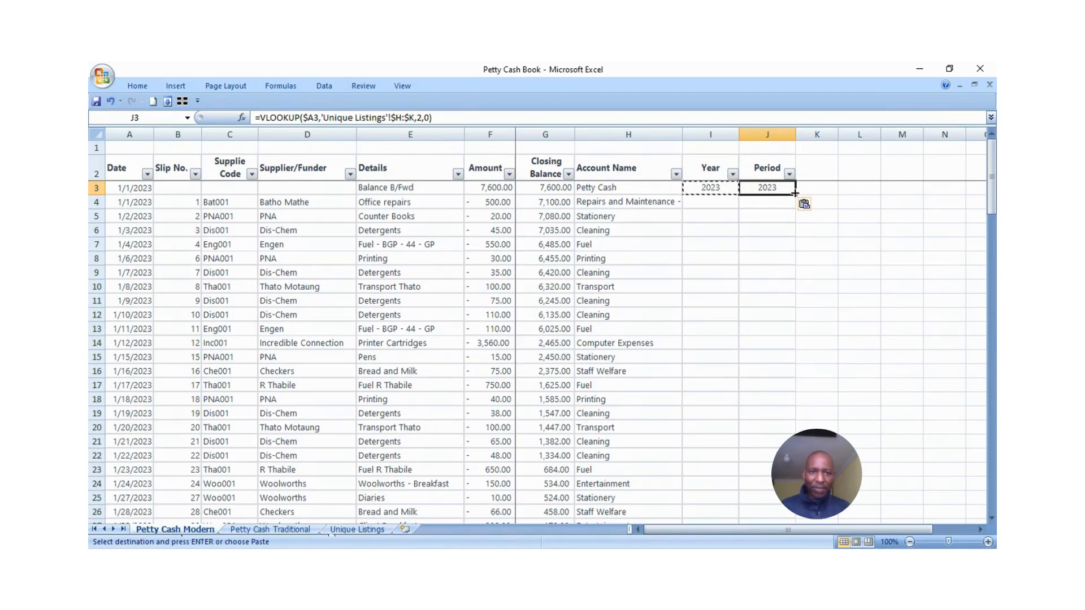
pyautogui.click(417, 117)
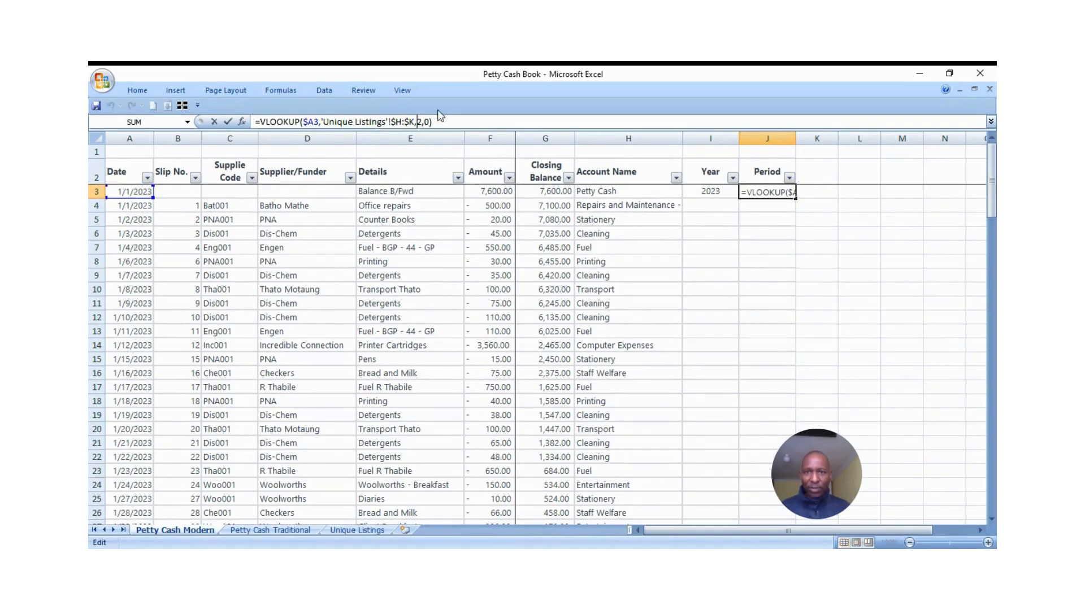
pyautogui.press('Delete')
pyautogui.write('2')
pyautogui.press('Return')
# Fill the Year and Period formulas from I3:J3 down to the last transaction in row 120.
pyautogui.press('Up')
pyautogui.hotkey('shift', 'Left')
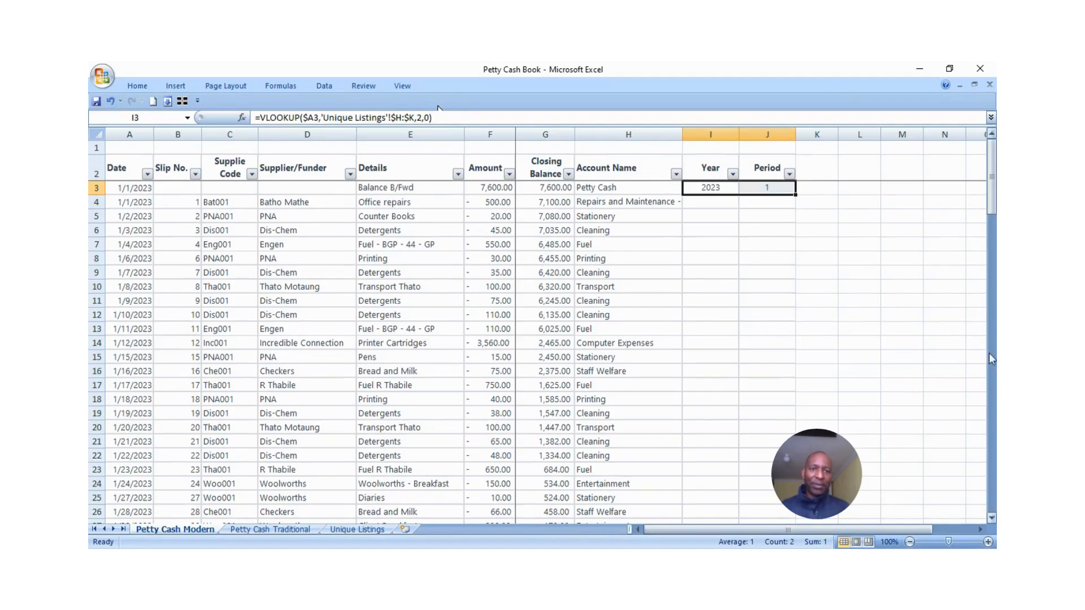
pyautogui.doubleClick(795, 194)
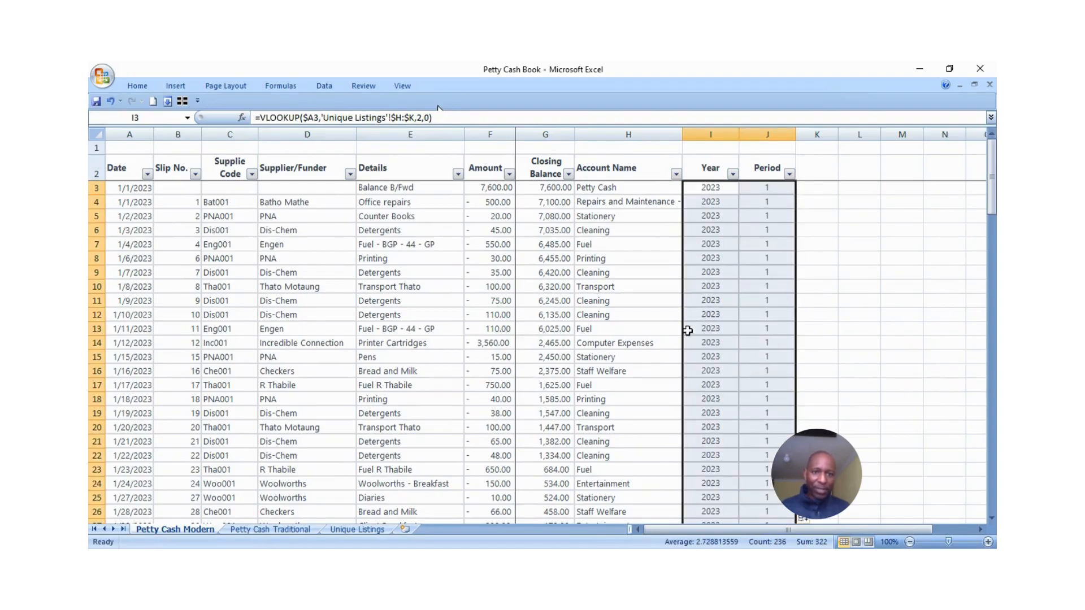
pyautogui.click(703, 371)
pyautogui.hotkey('ctrl', 'Down')
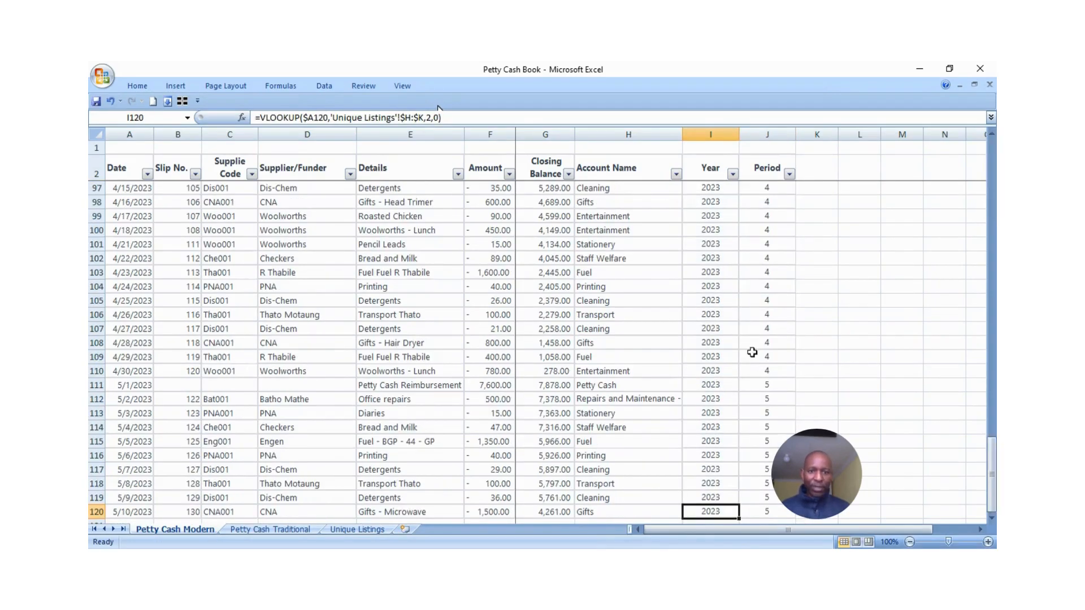
pyautogui.scroll(-1, 752, 353)
# Create a PivotTable on a new worksheet from the petty cash range A2:J120, headers included.
pyautogui.click(125, 165)
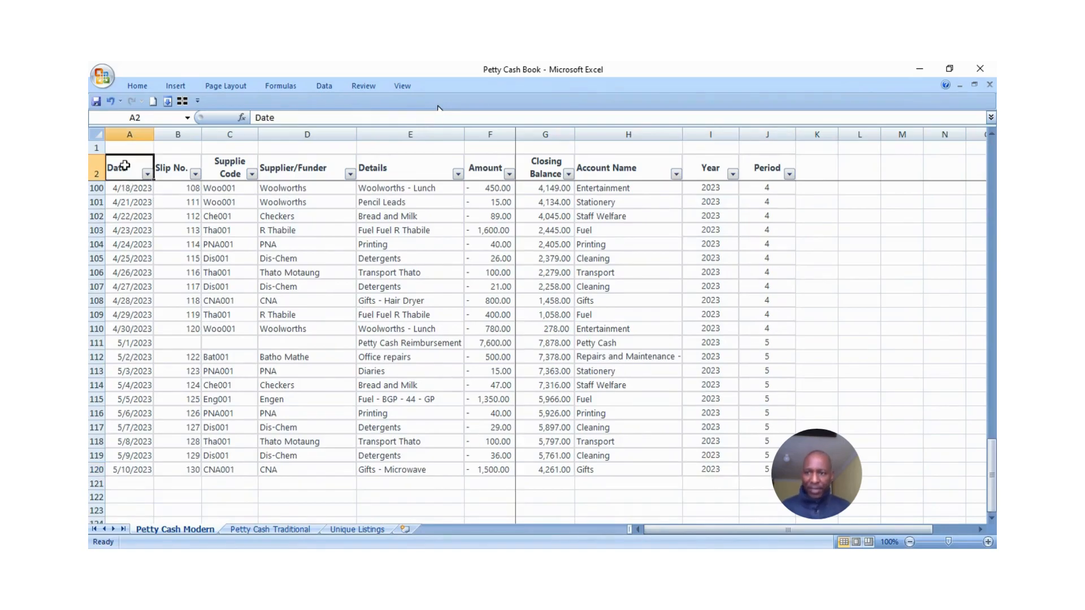
pyautogui.hotkey('ctrl', 'shift', 'Right')
pyautogui.hotkey('shift', 'Down')
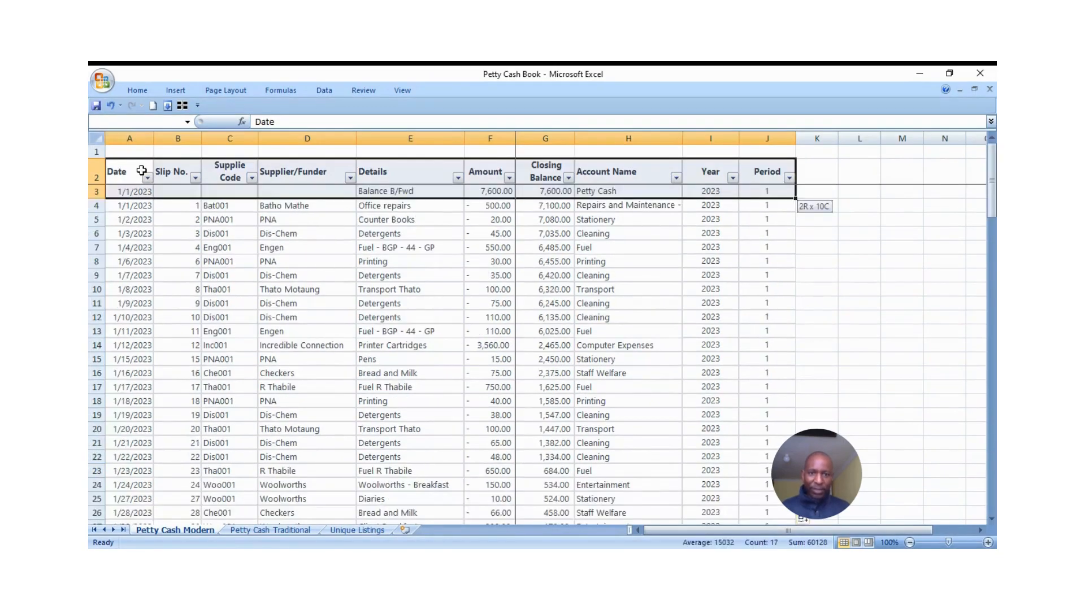
pyautogui.hotkey('ctrl', 'shift', 'Down')
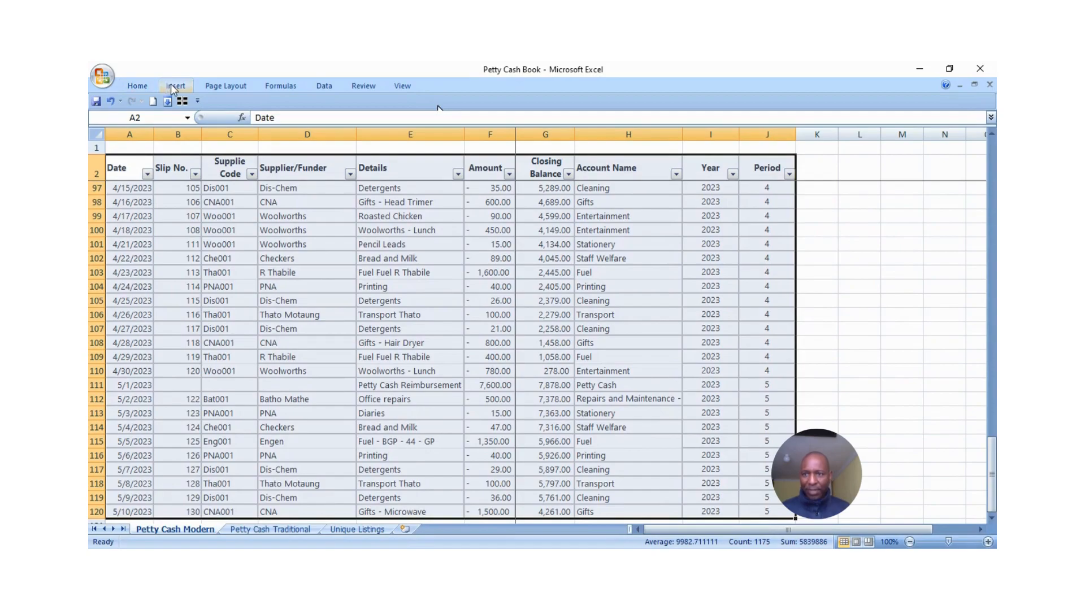
pyautogui.click(175, 86)
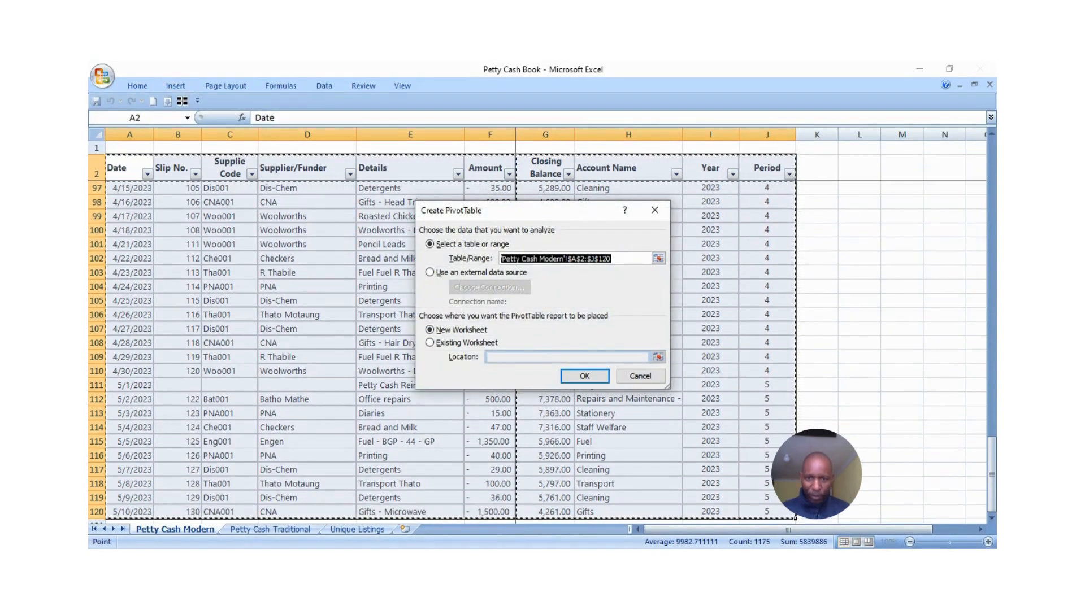
pyautogui.click(585, 377)
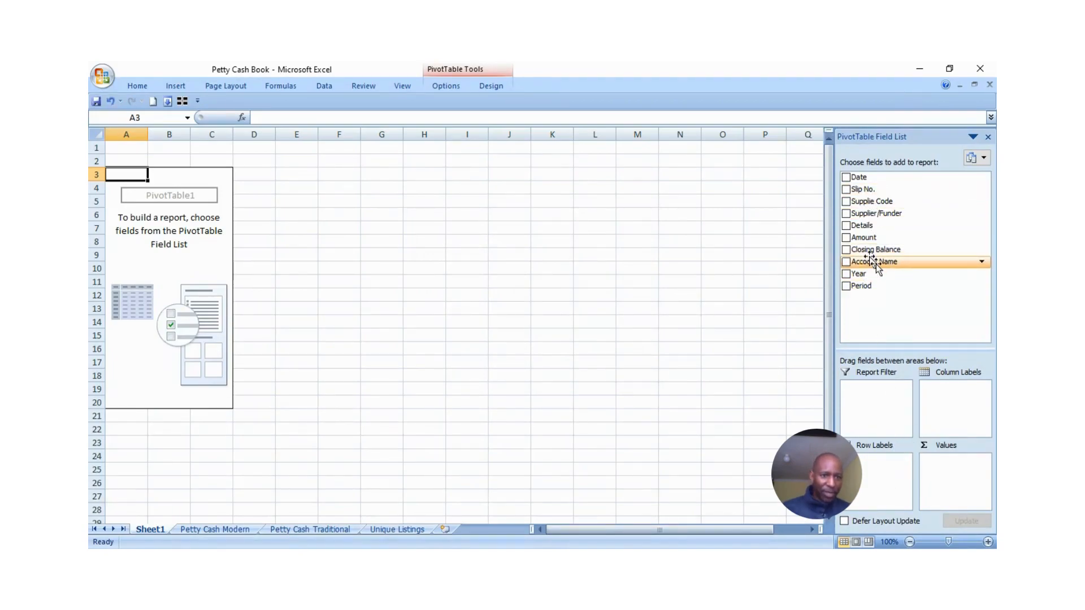
# Lay out the PivotTable with Account Name as row labels, Period as column labels and Sum of Amount as values.
pyautogui.moveTo(876, 263); pyautogui.dragTo(875, 503)
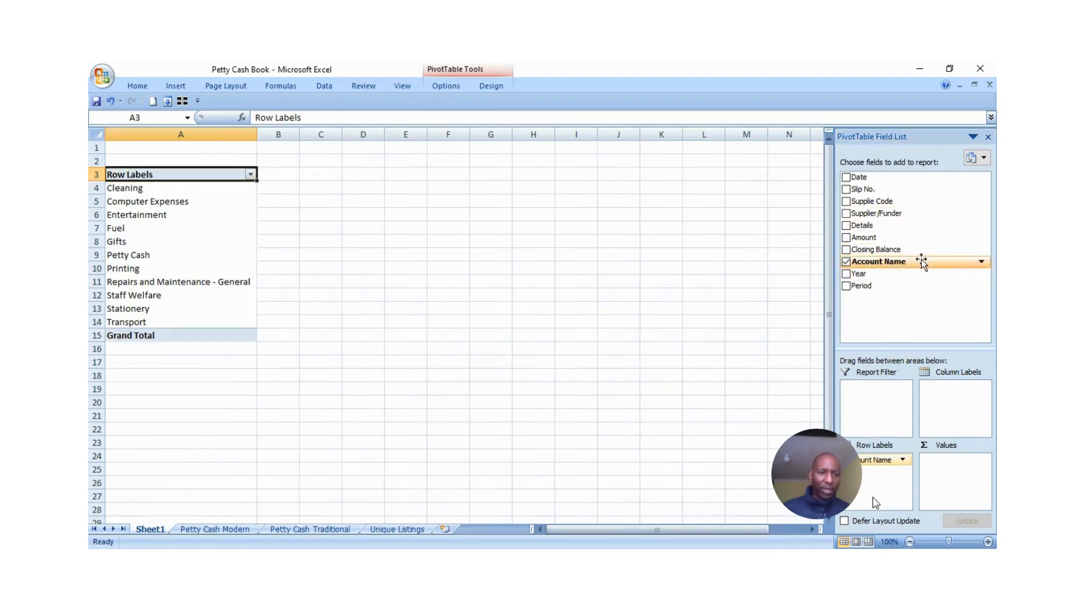
pyautogui.moveTo(861, 286); pyautogui.dragTo(949, 408)
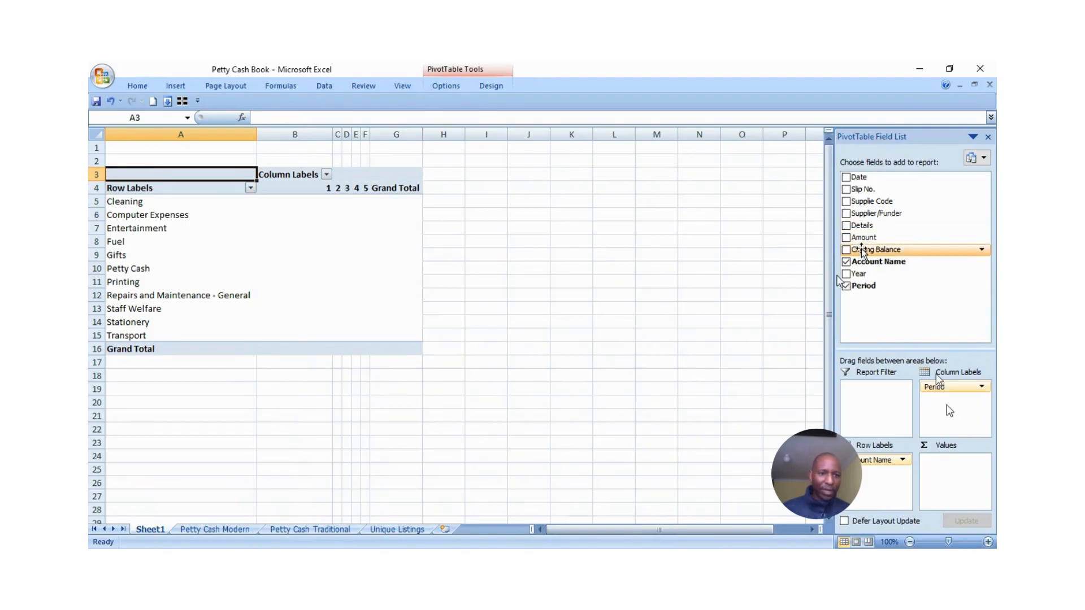
pyautogui.moveTo(863, 243); pyautogui.dragTo(934, 482)
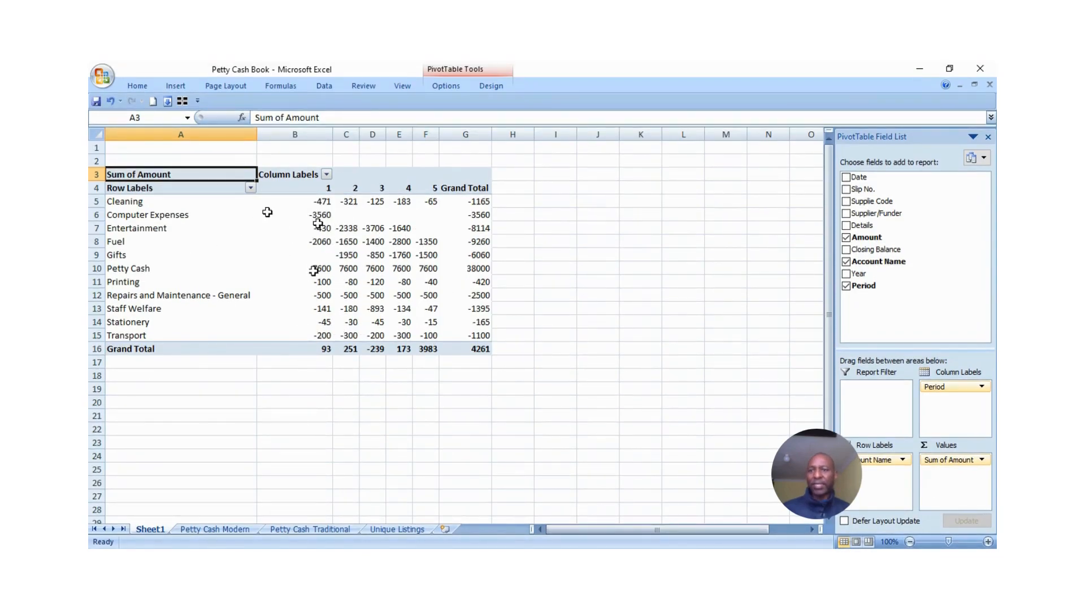
# Add Supplie Code and Supplier/Funder to the PivotTable's row labels beneath Account Name.
pyautogui.moveTo(322, 202)
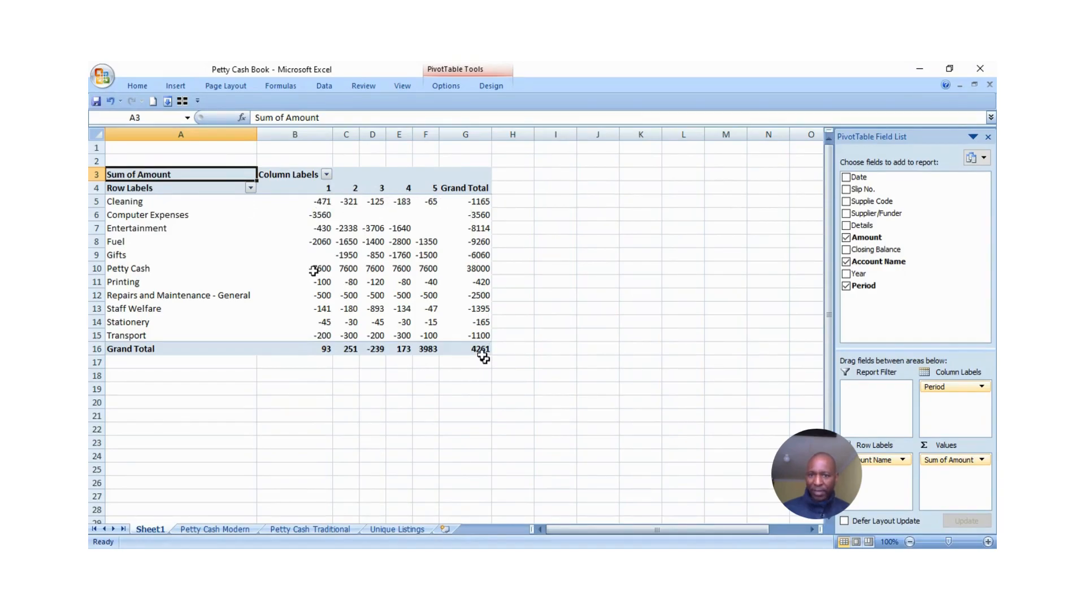
pyautogui.moveTo(482, 350)
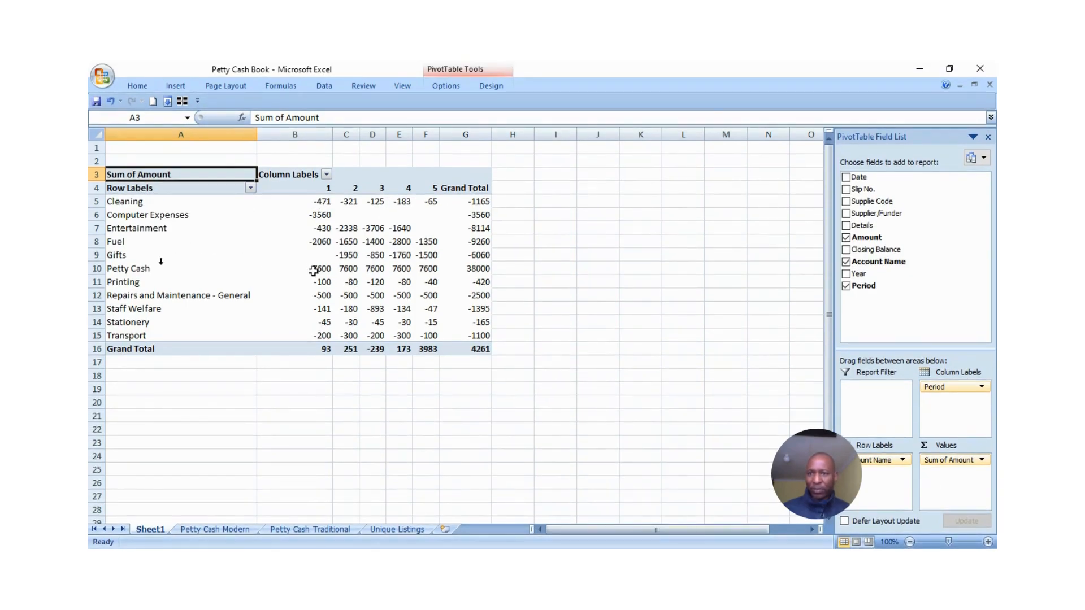
pyautogui.moveTo(154, 269); pyautogui.dragTo(489, 269)
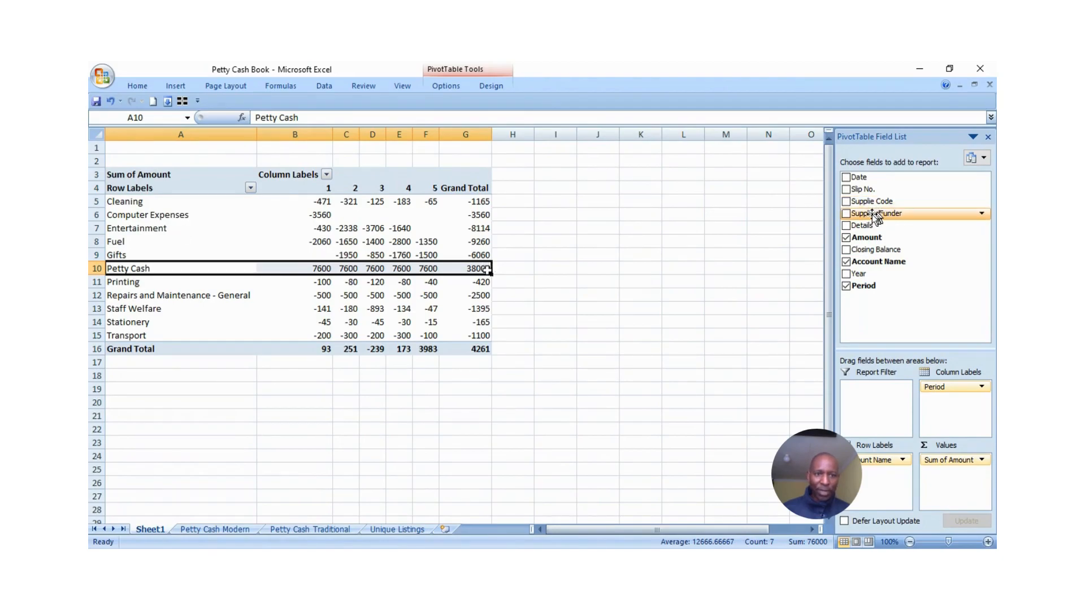
pyautogui.moveTo(872, 202); pyautogui.dragTo(874, 483)
pyautogui.moveTo(869, 218); pyautogui.dragTo(878, 489)
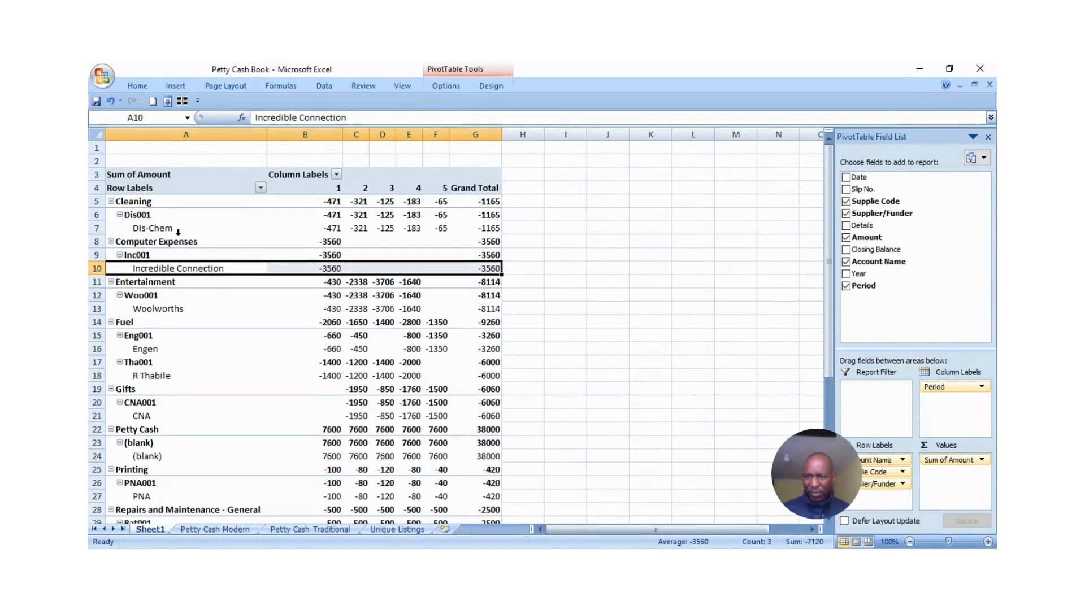
# Enable the Classic PivotTable layout in the PivotTable's display options.
pyautogui.click(153, 233)
pyautogui.rightClick(152, 233)
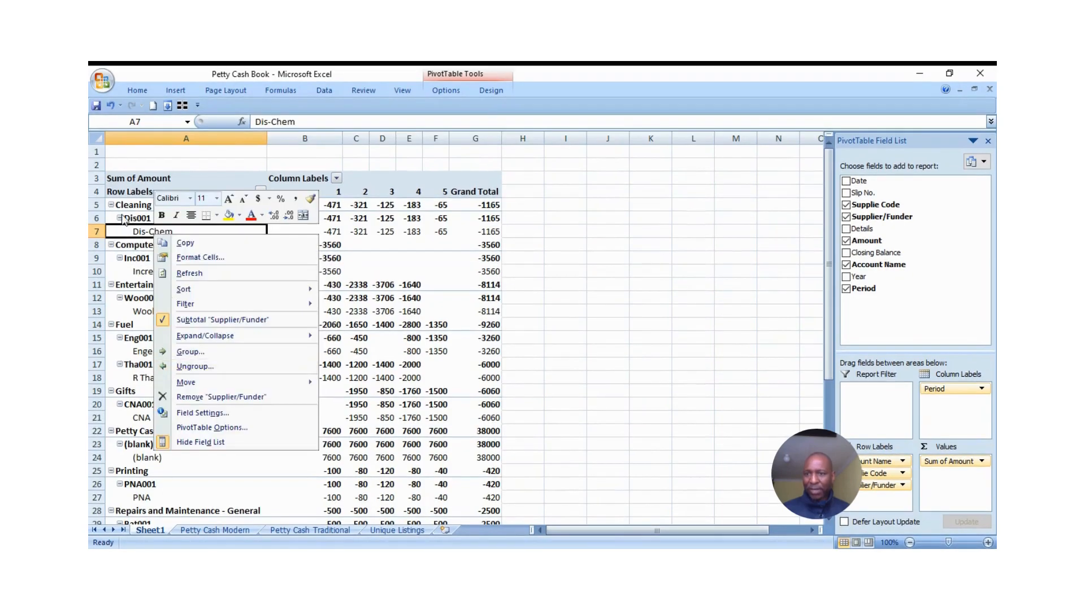
pyautogui.click(202, 428)
pyautogui.click(236, 306)
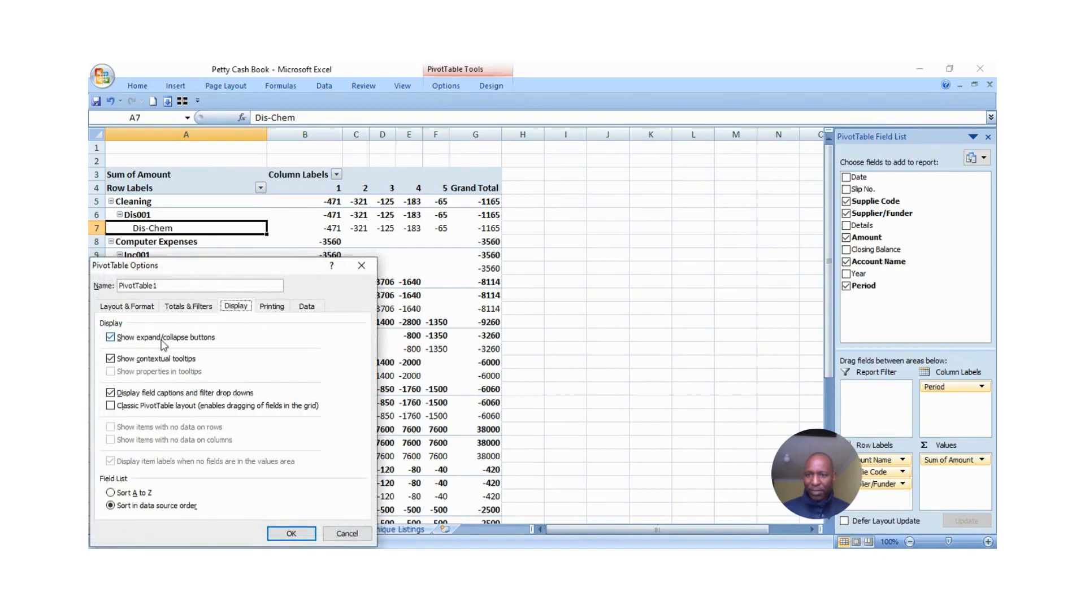
pyautogui.click(110, 405)
pyautogui.click(297, 534)
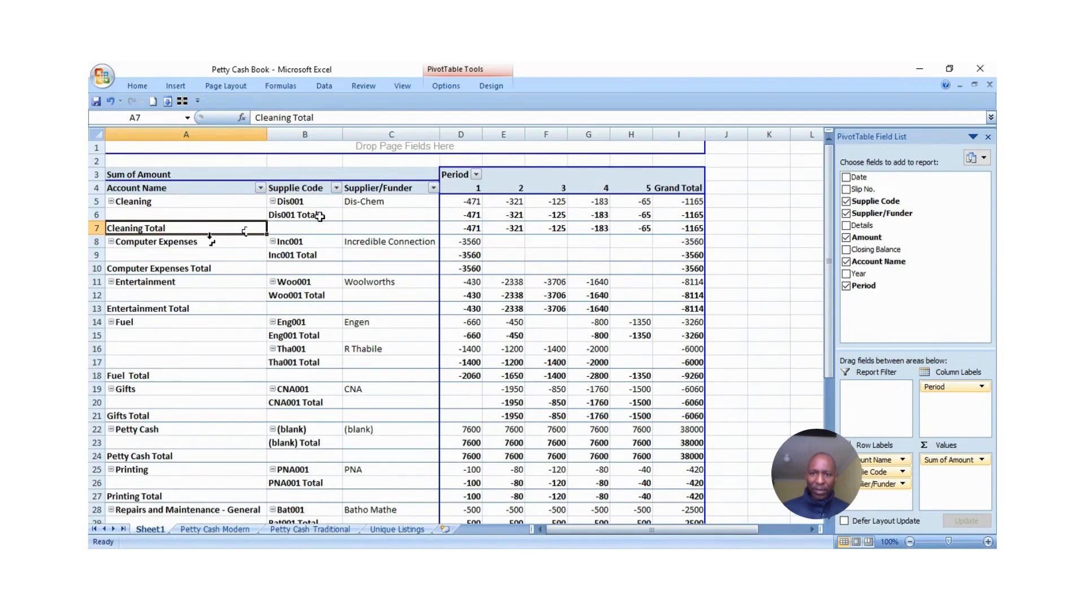
# Remove the Supplie Code and Account Name subtotals from the PivotTable.
pyautogui.click(298, 221)
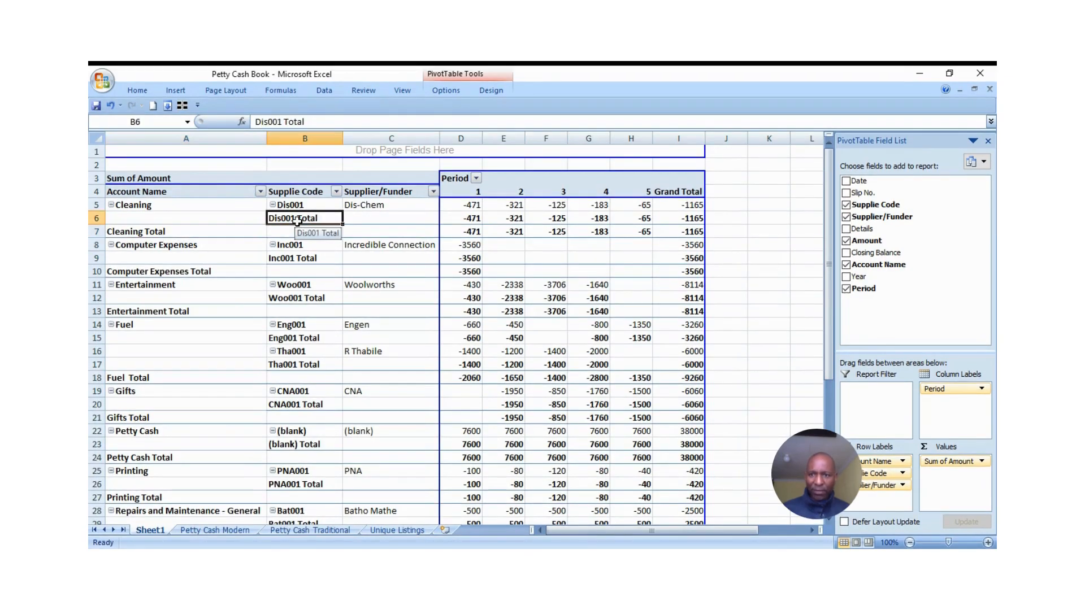
pyautogui.rightClick(297, 221)
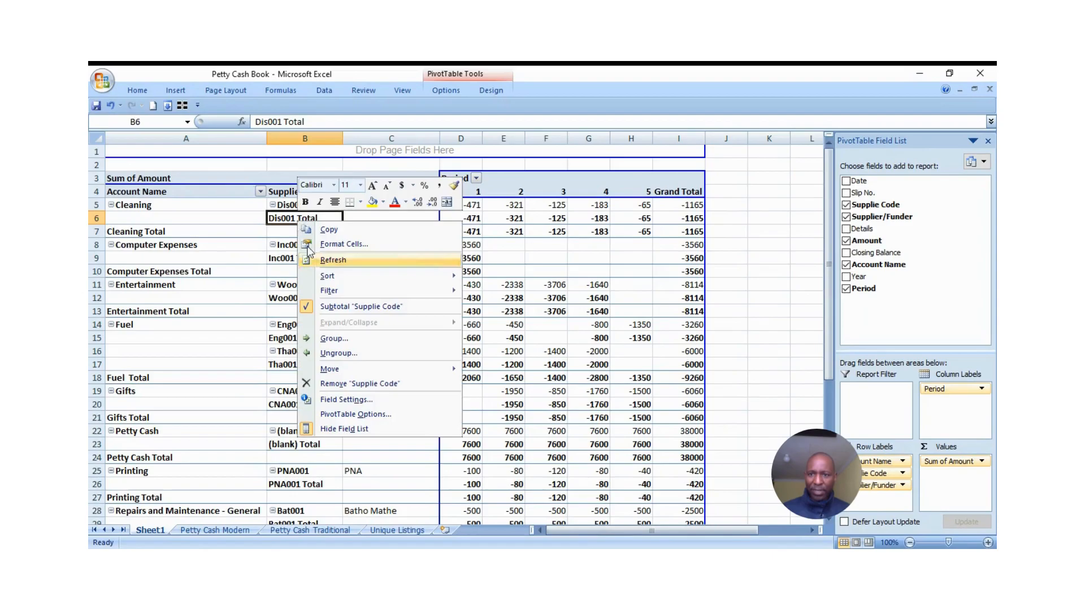
pyautogui.click(306, 309)
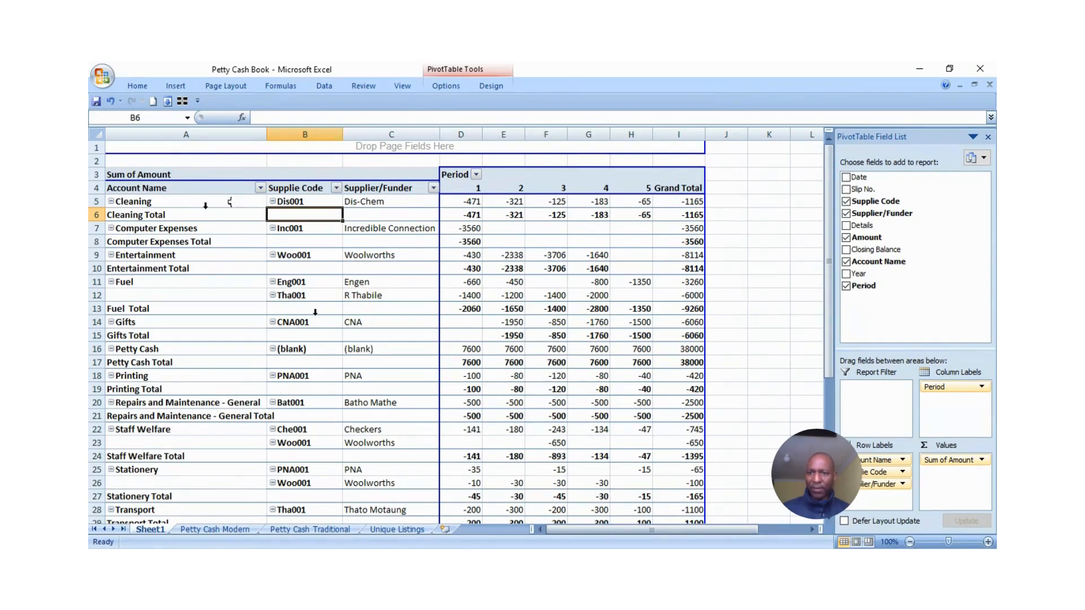
pyautogui.scroll(-6, 424, 286)
pyautogui.scroll(6, 424, 286)
pyautogui.click(142, 215)
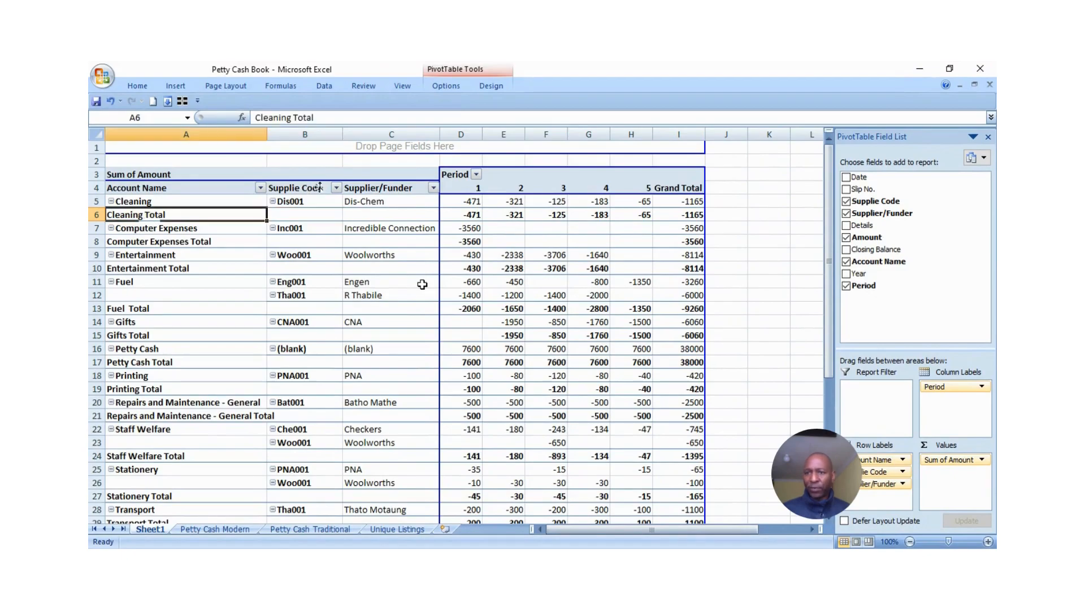
pyautogui.rightClick(145, 216)
pyautogui.click(151, 308)
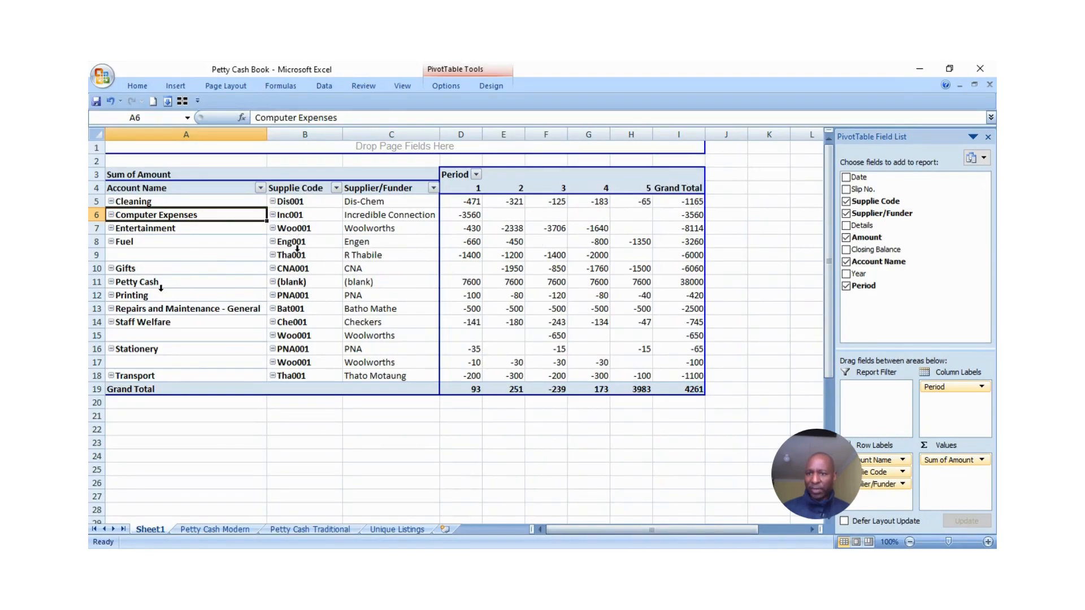
# Examine the account rows with several suppliers, such as Fuel and Staff Welfare, and the Petty Cash row's supplier cells.
pyautogui.click(139, 257)
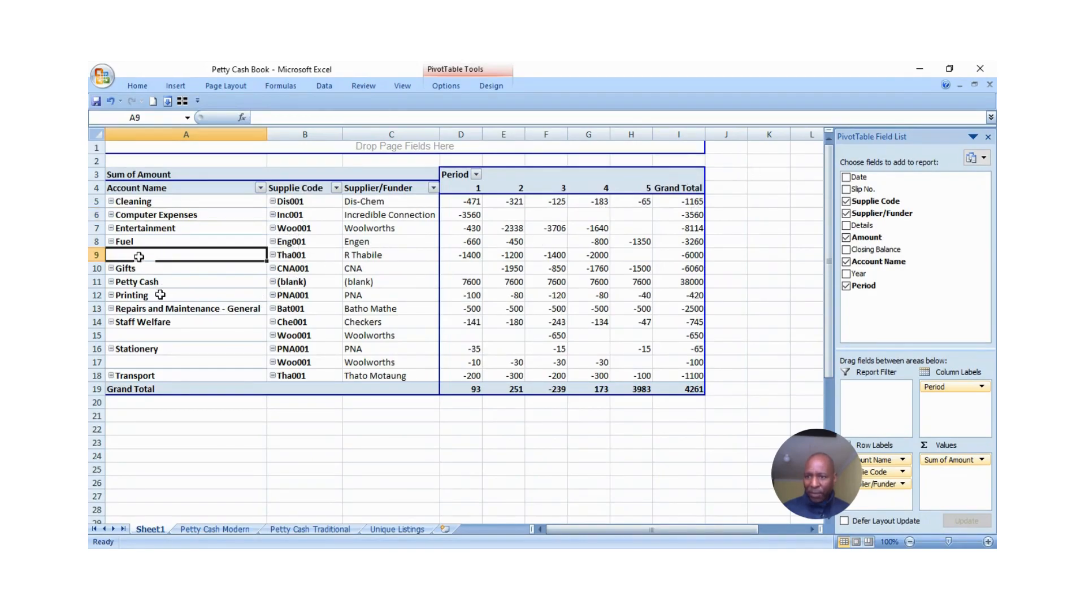
pyautogui.click(146, 337)
pyautogui.click(145, 311)
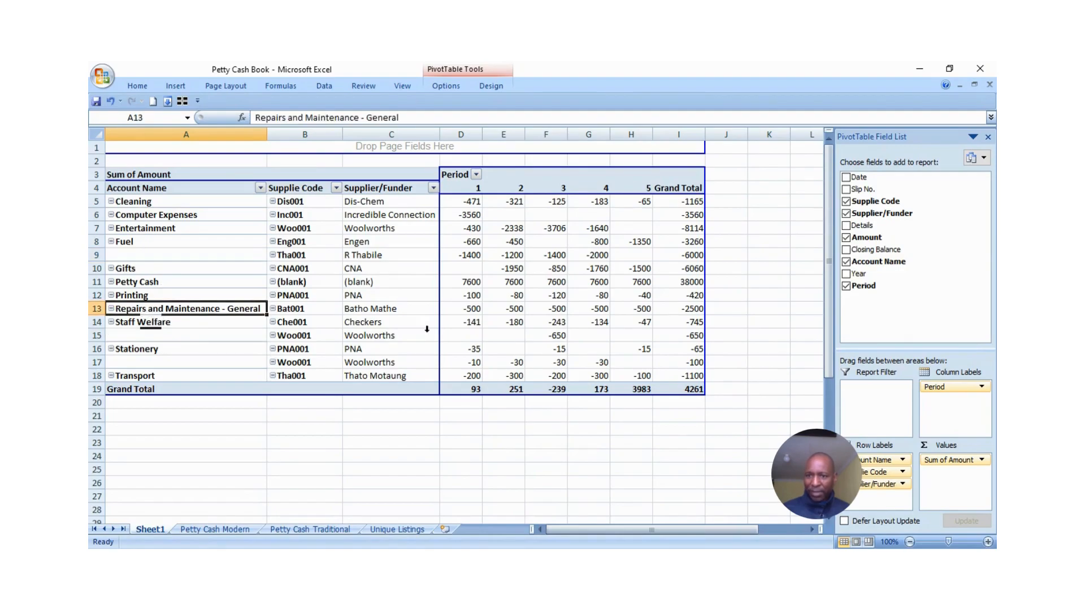
pyautogui.click(362, 324)
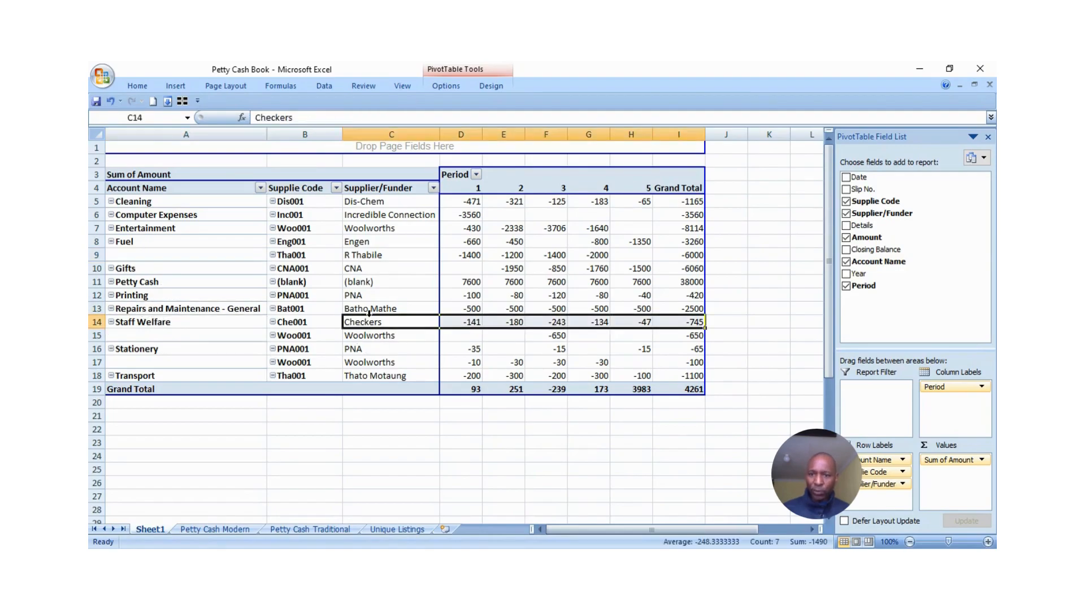
pyautogui.click(360, 243)
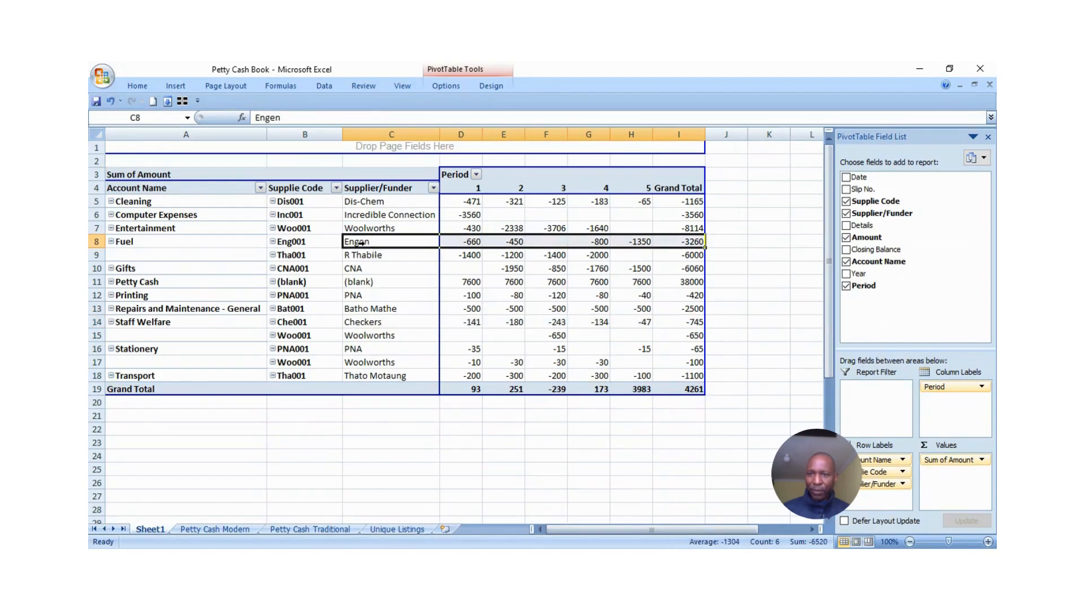
pyautogui.click(370, 255)
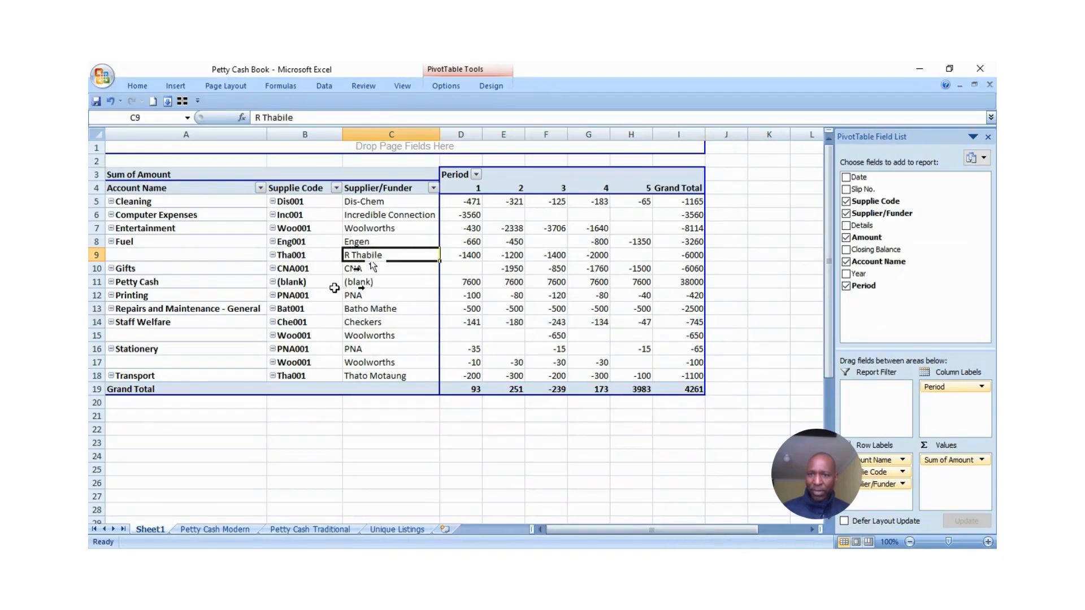
pyautogui.moveTo(292, 283); pyautogui.dragTo(371, 284)
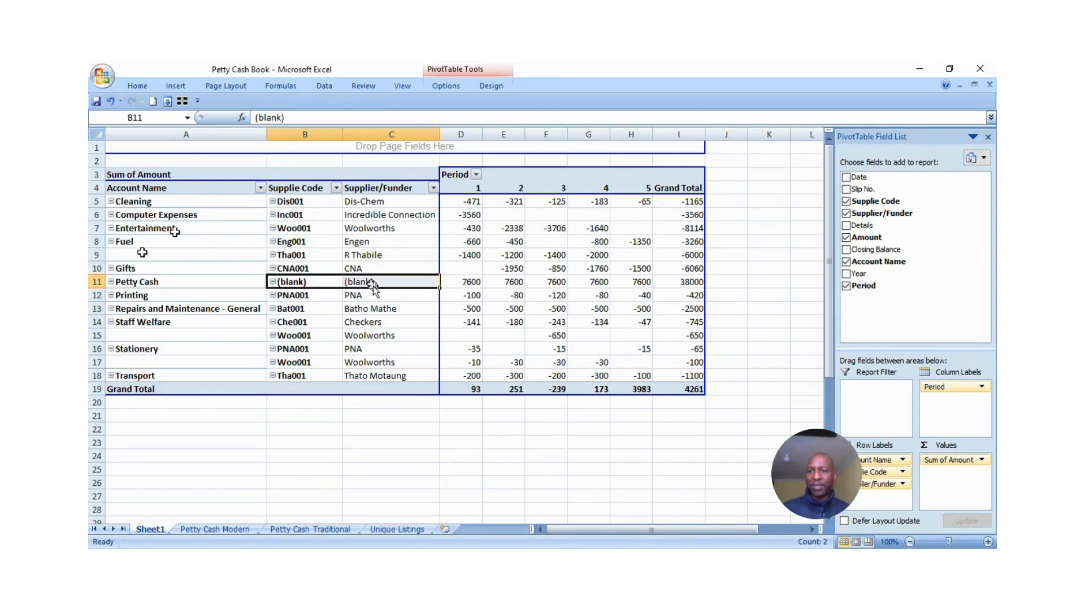
pyautogui.click(134, 263)
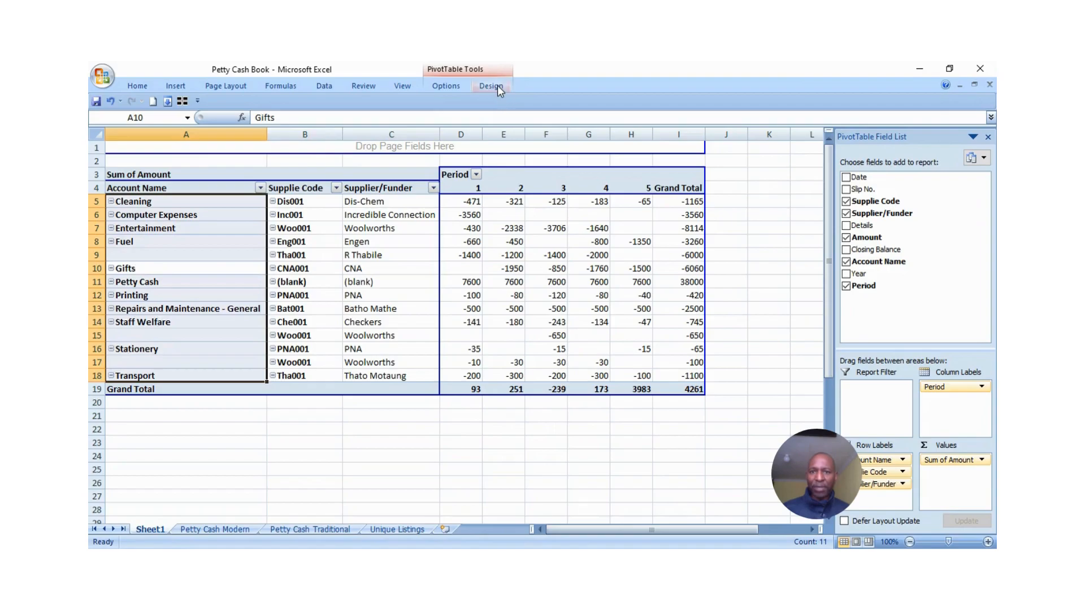
pyautogui.click(187, 255)
# Format the PivotTable amounts in D5:I19, grand totals included, with thousands separators and no decimal places.
pyautogui.moveTo(478, 204); pyautogui.dragTo(668, 390)
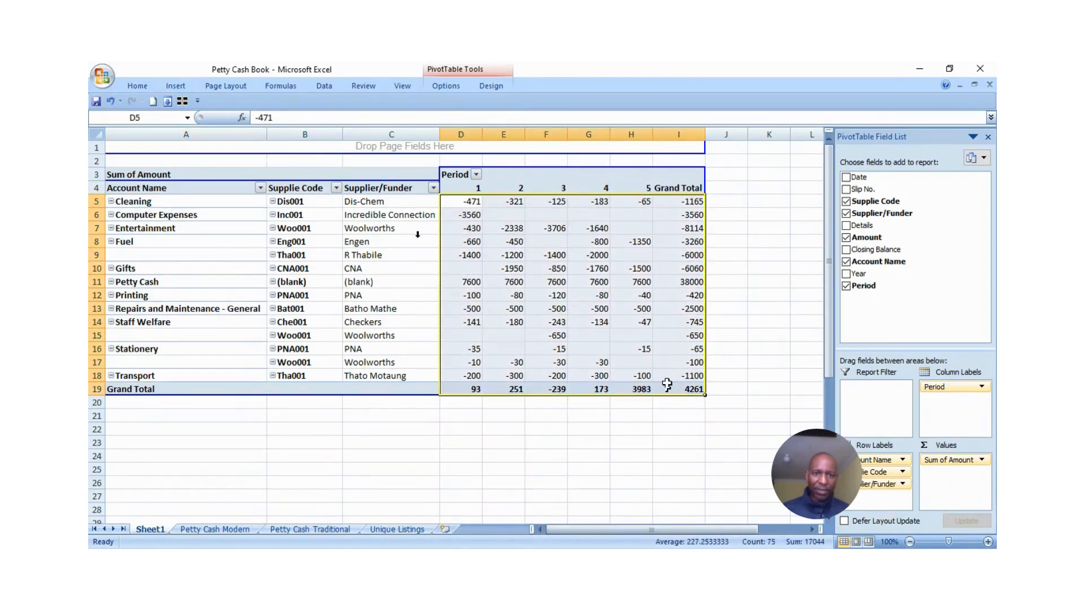
pyautogui.click(134, 87)
pyautogui.click(537, 132)
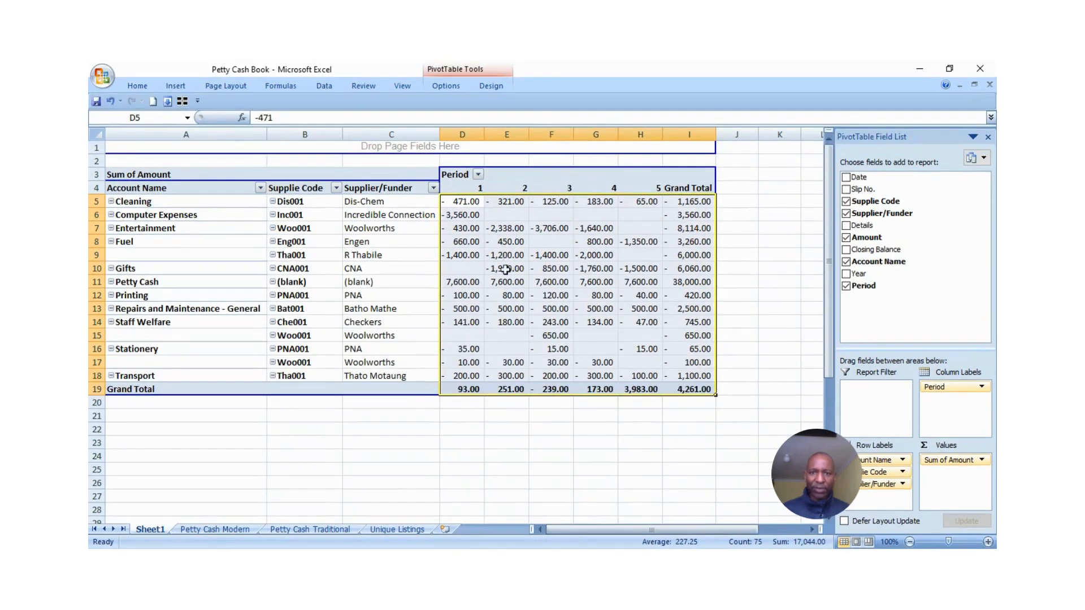
pyautogui.click(139, 87)
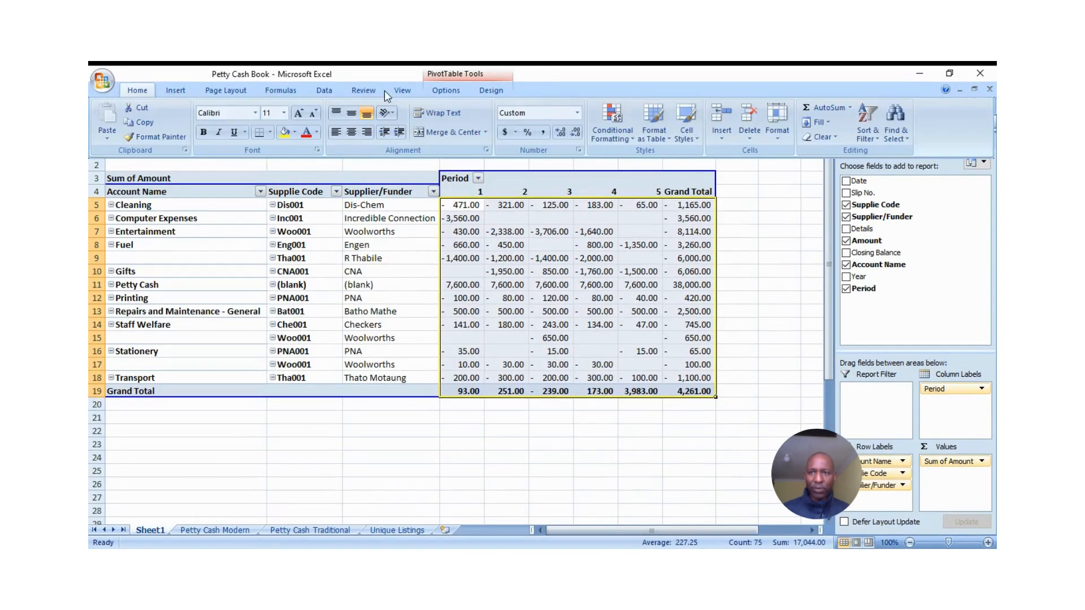
pyautogui.click(574, 132)
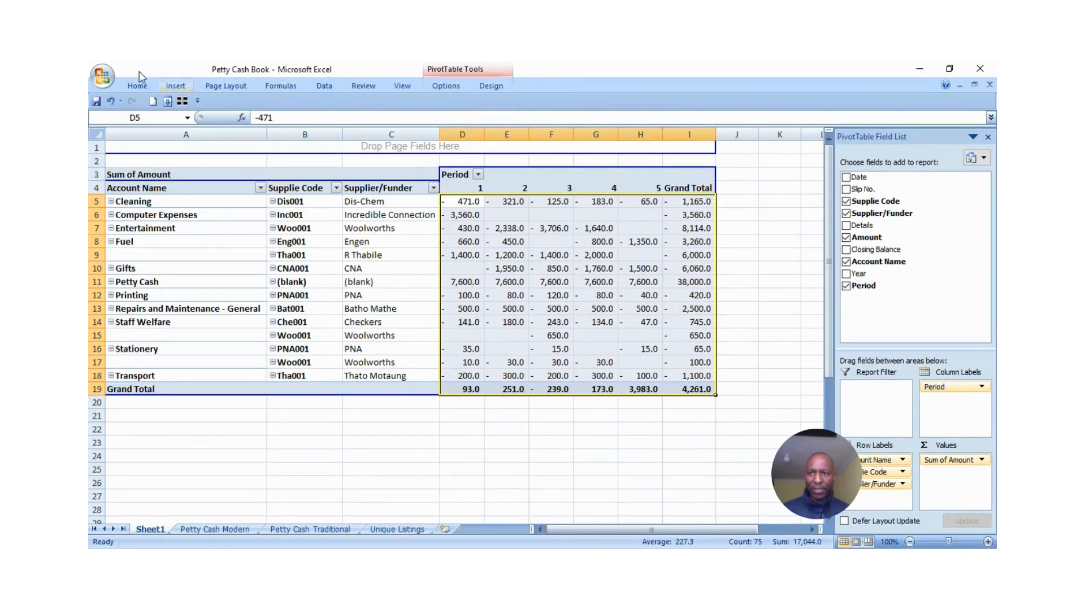
pyautogui.click(130, 87)
pyautogui.click(577, 131)
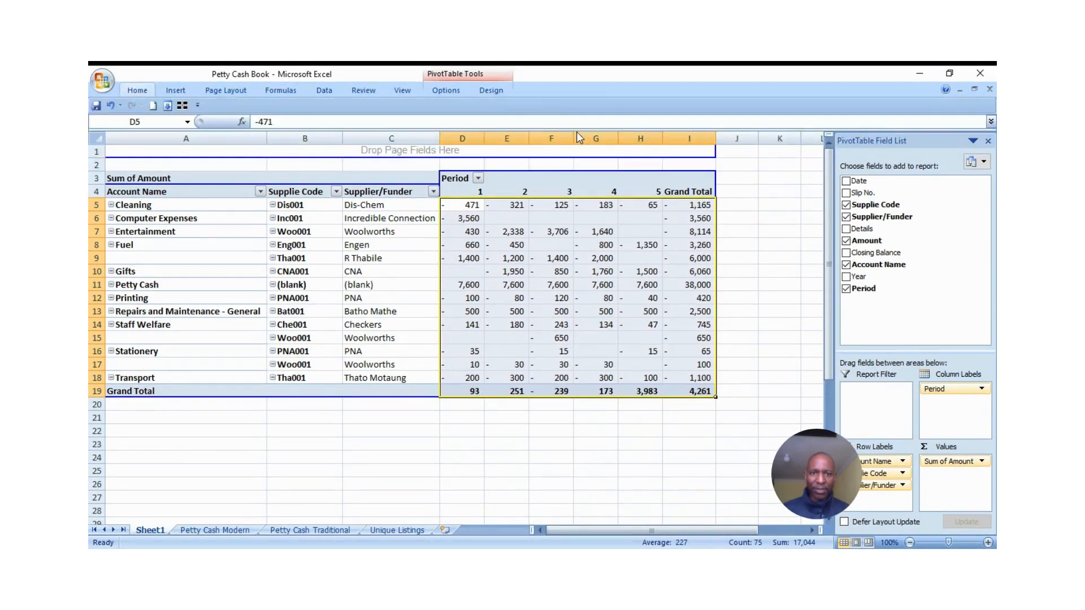
pyautogui.click(550, 363)
pyautogui.scroll(-3, 540, 333)
pyautogui.scroll(3, 526, 308)
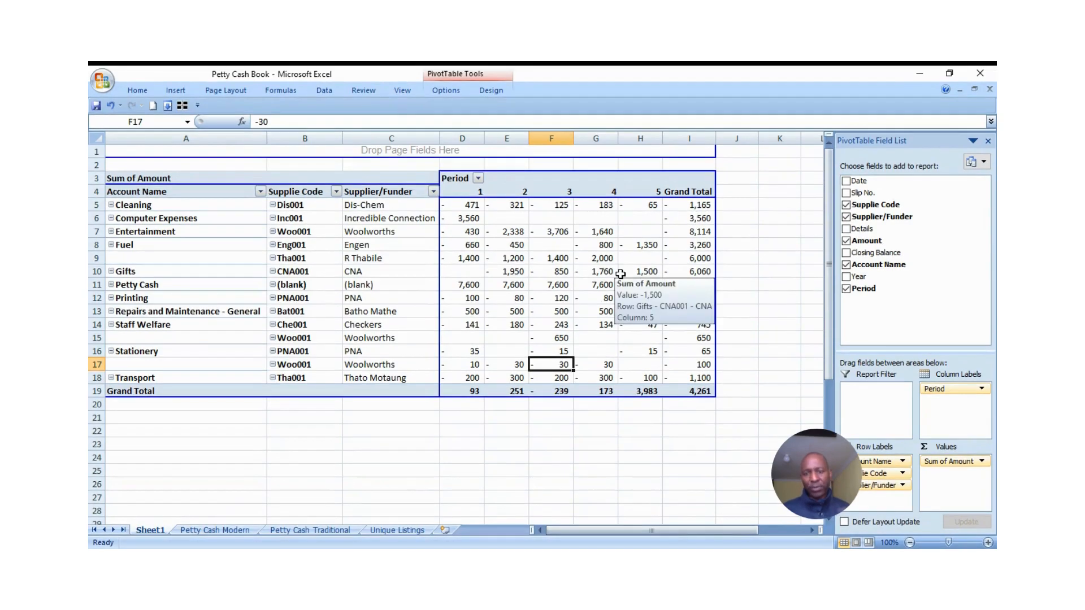
# Compare the last closing balance on Petty Cash Modern with the PivotTable's overall grand total on Sheet1.
pyautogui.click(206, 530)
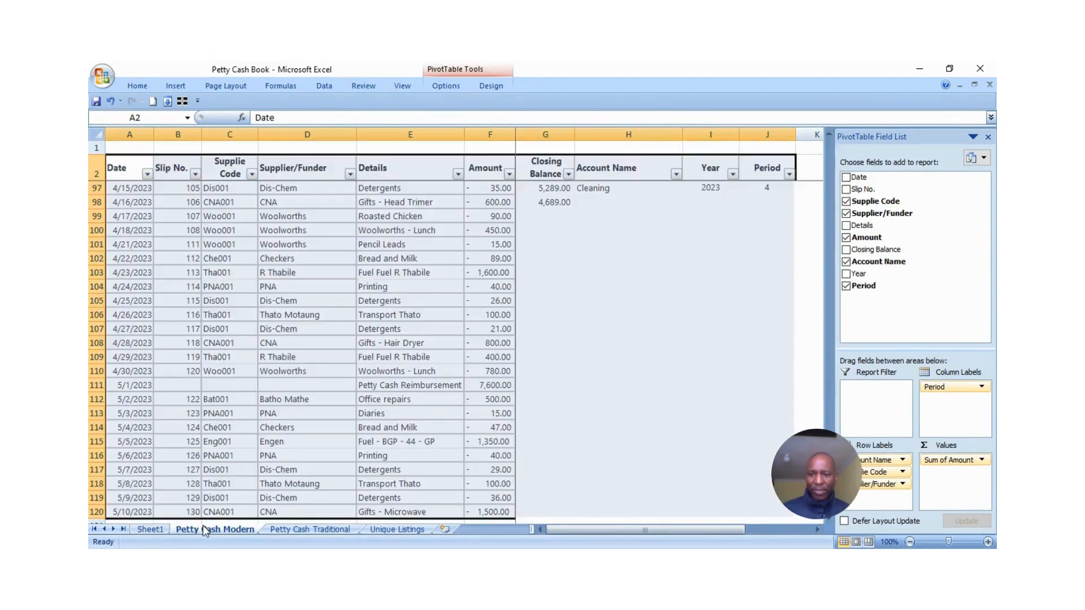
pyautogui.scroll(-4, 340, 484)
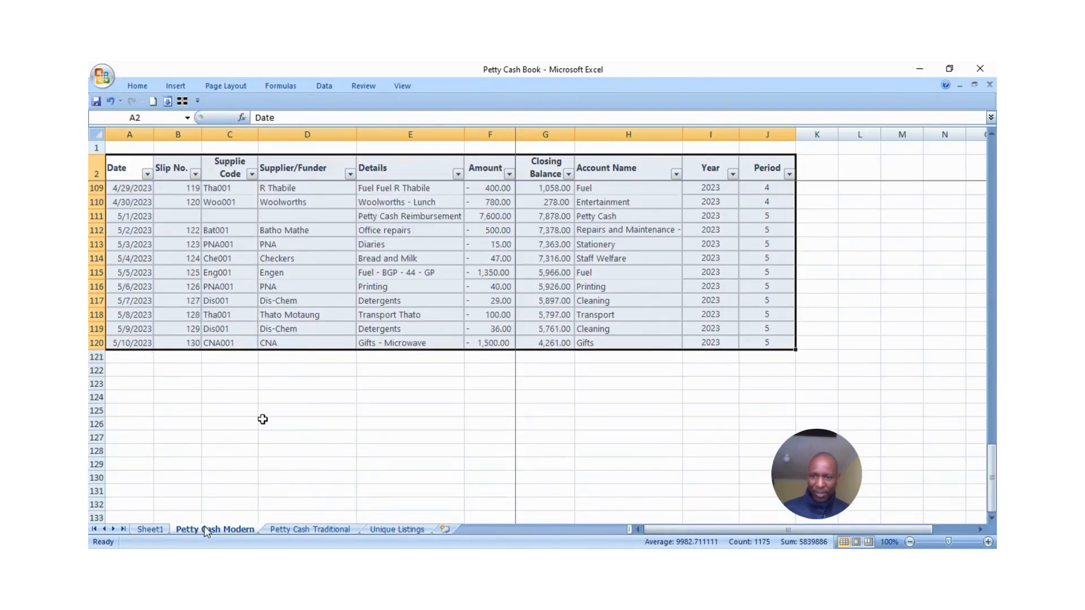
pyautogui.click(149, 530)
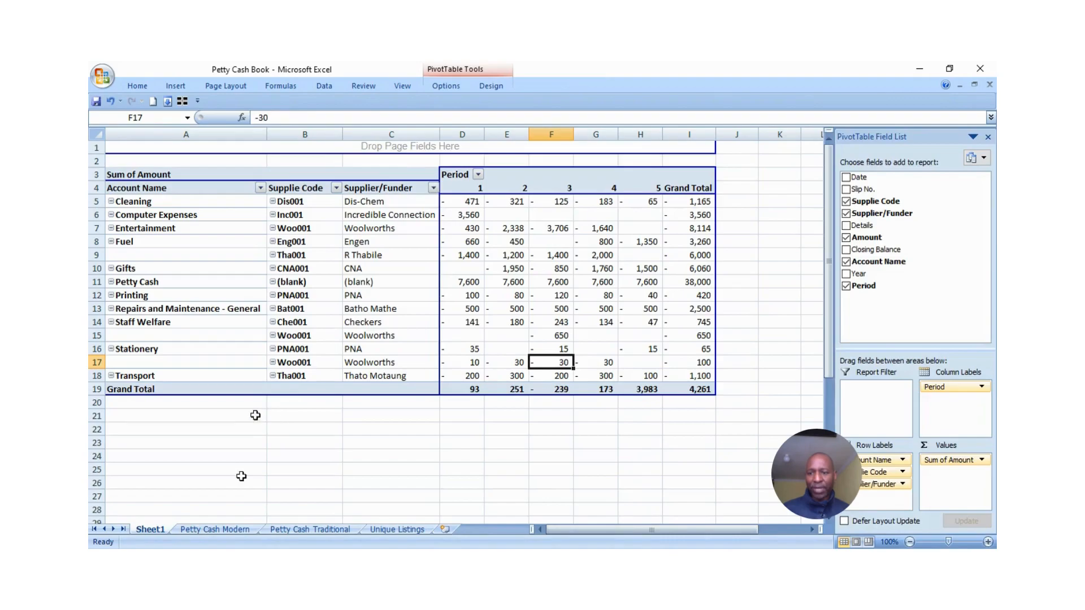
pyautogui.click(444, 86)
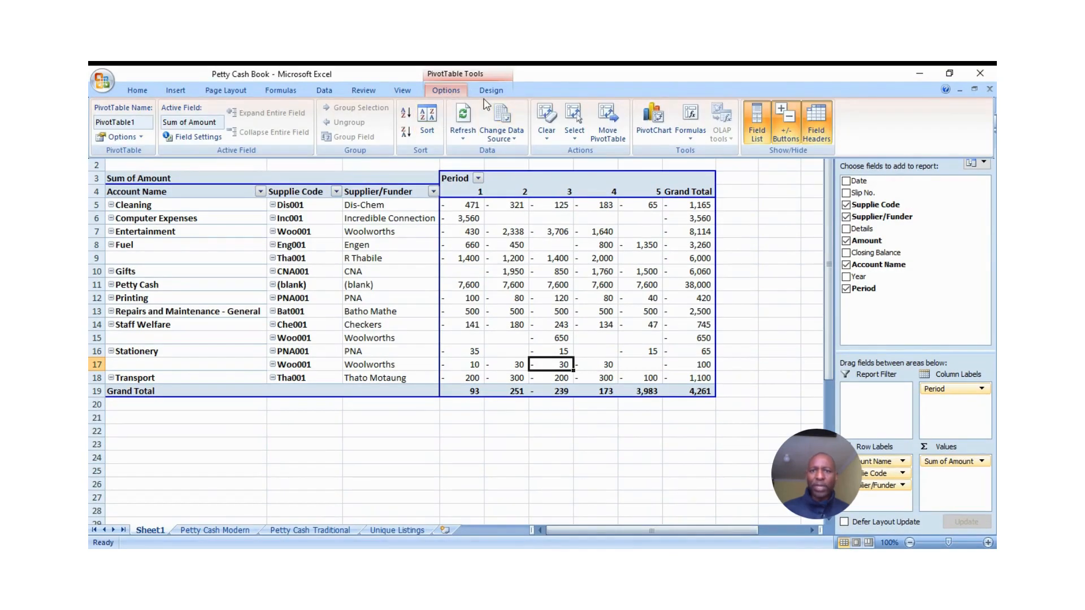